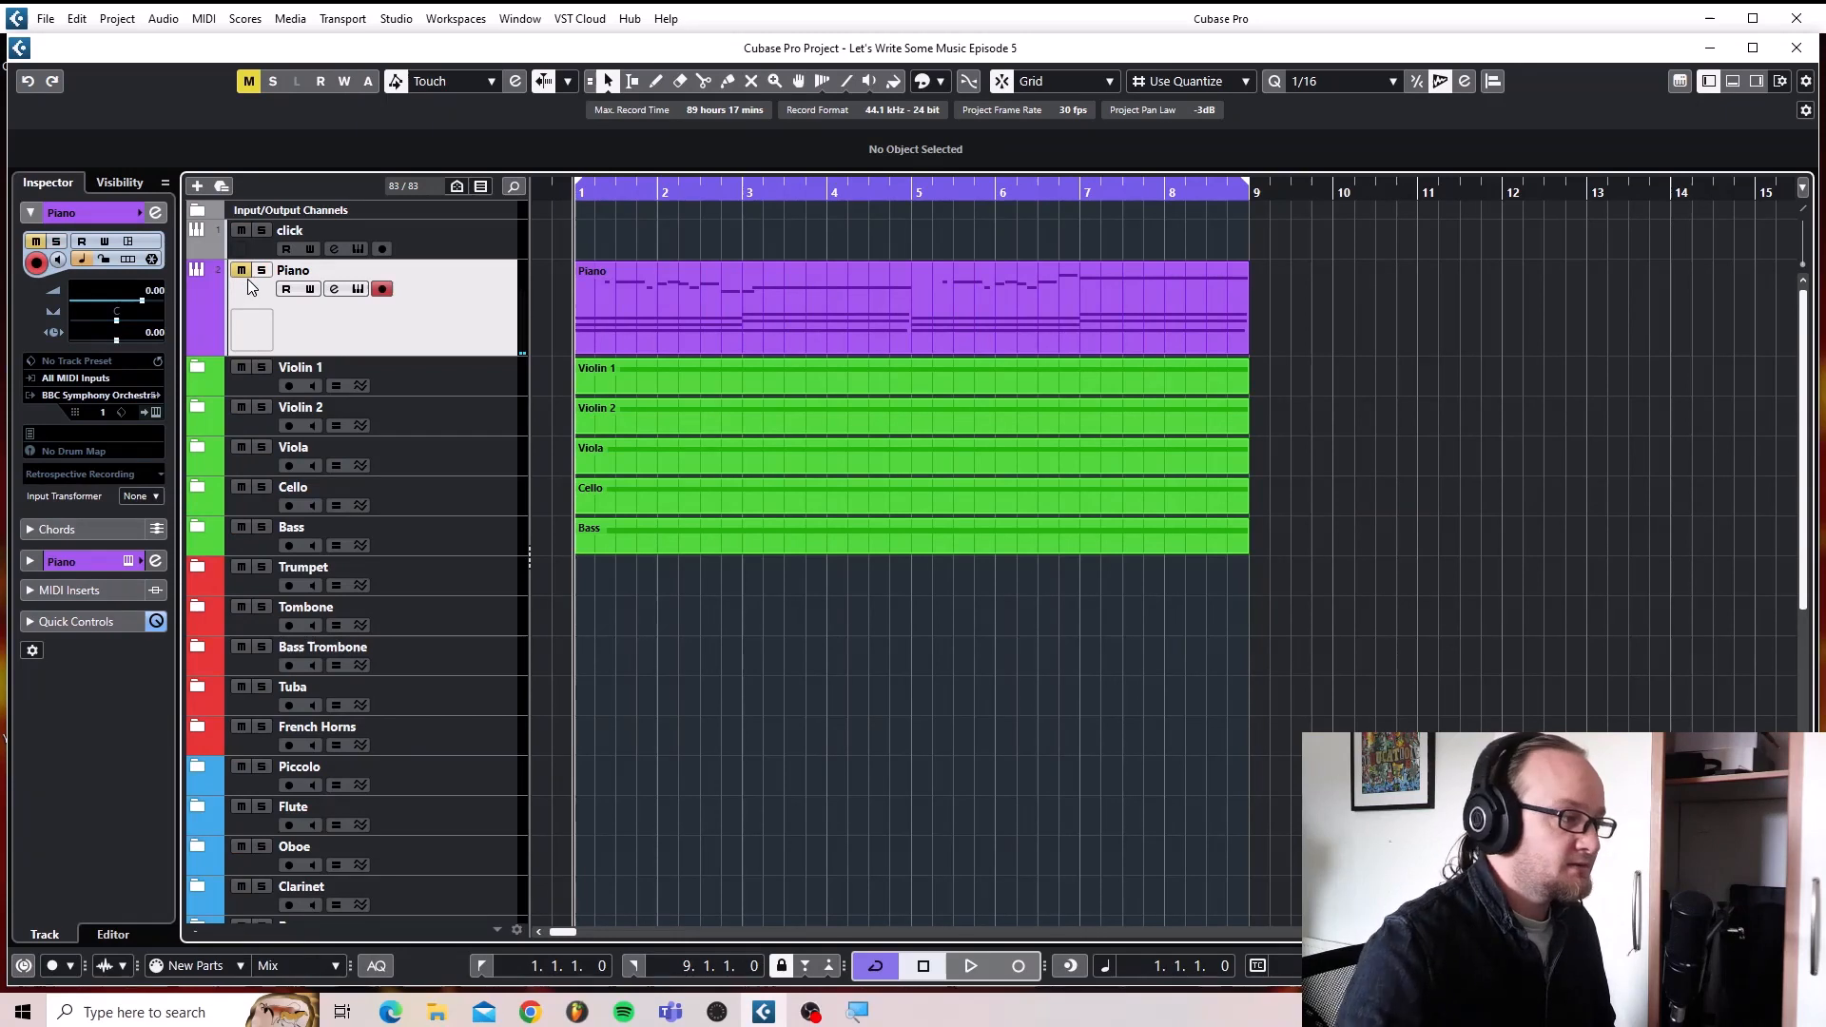
Play back the existing string arrangement from bar 1 with the Piano track muted.
key(space)
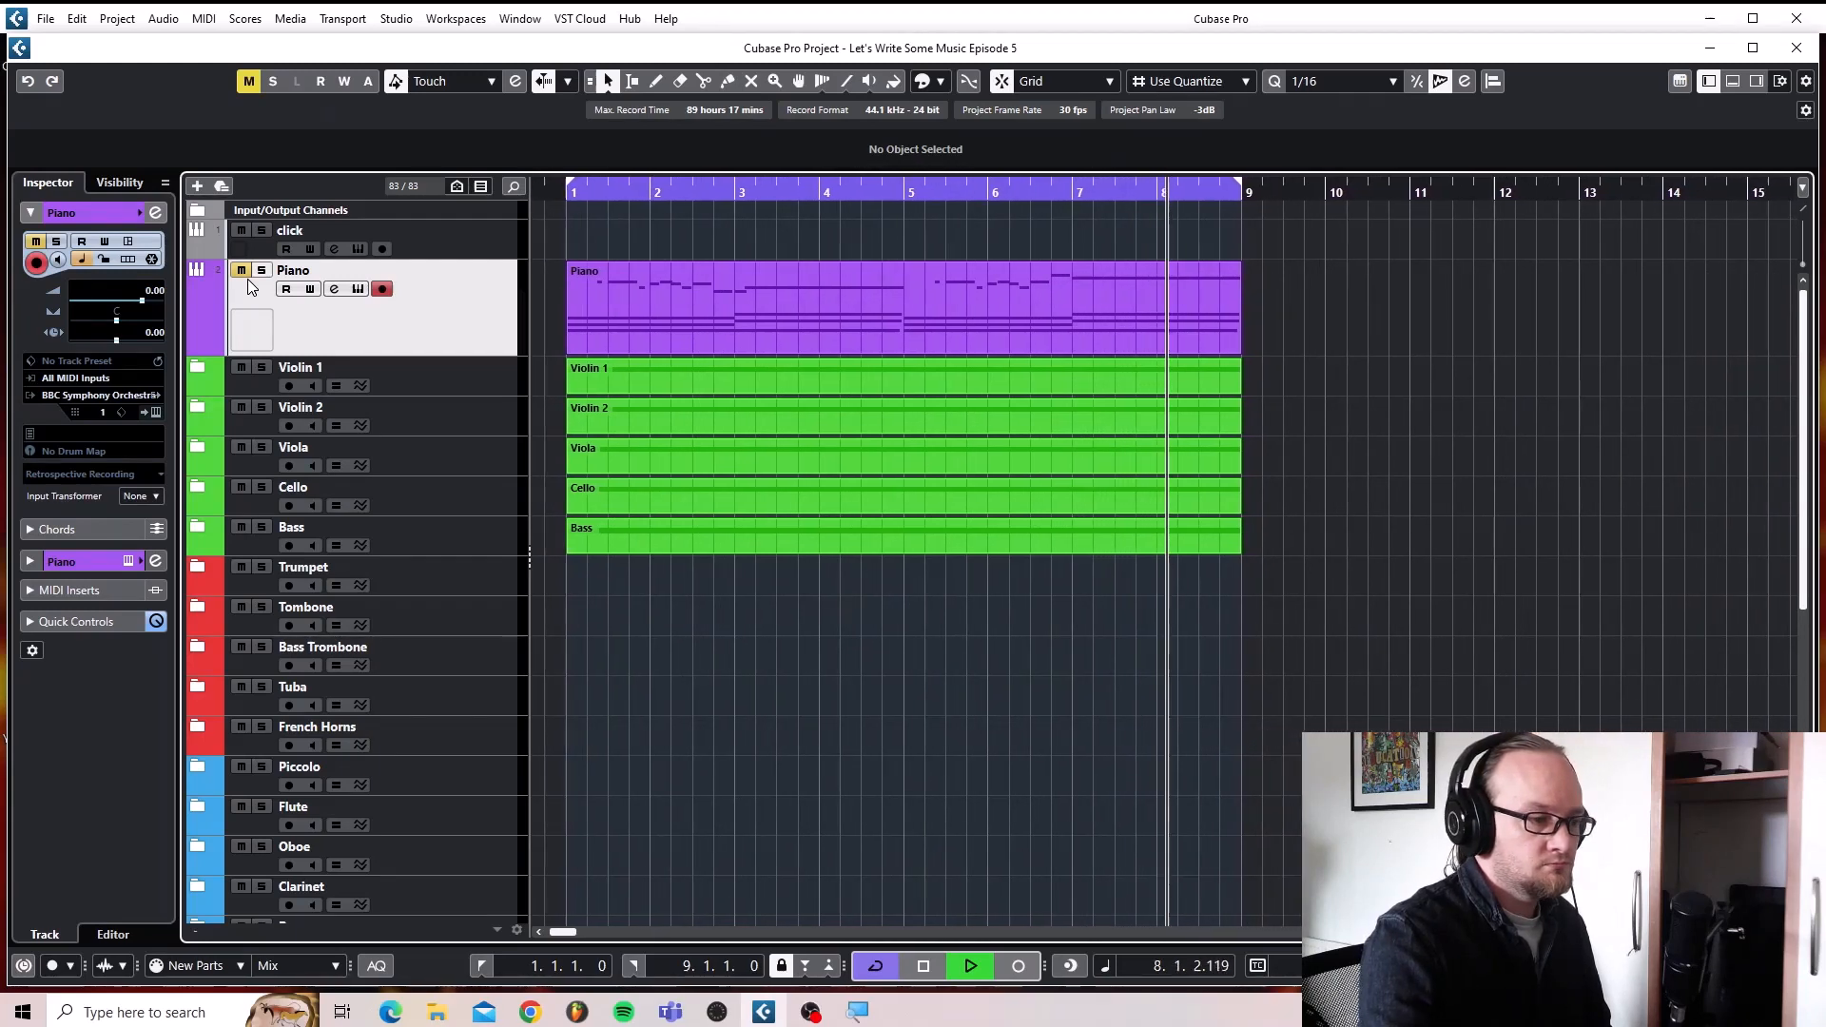
key(space)
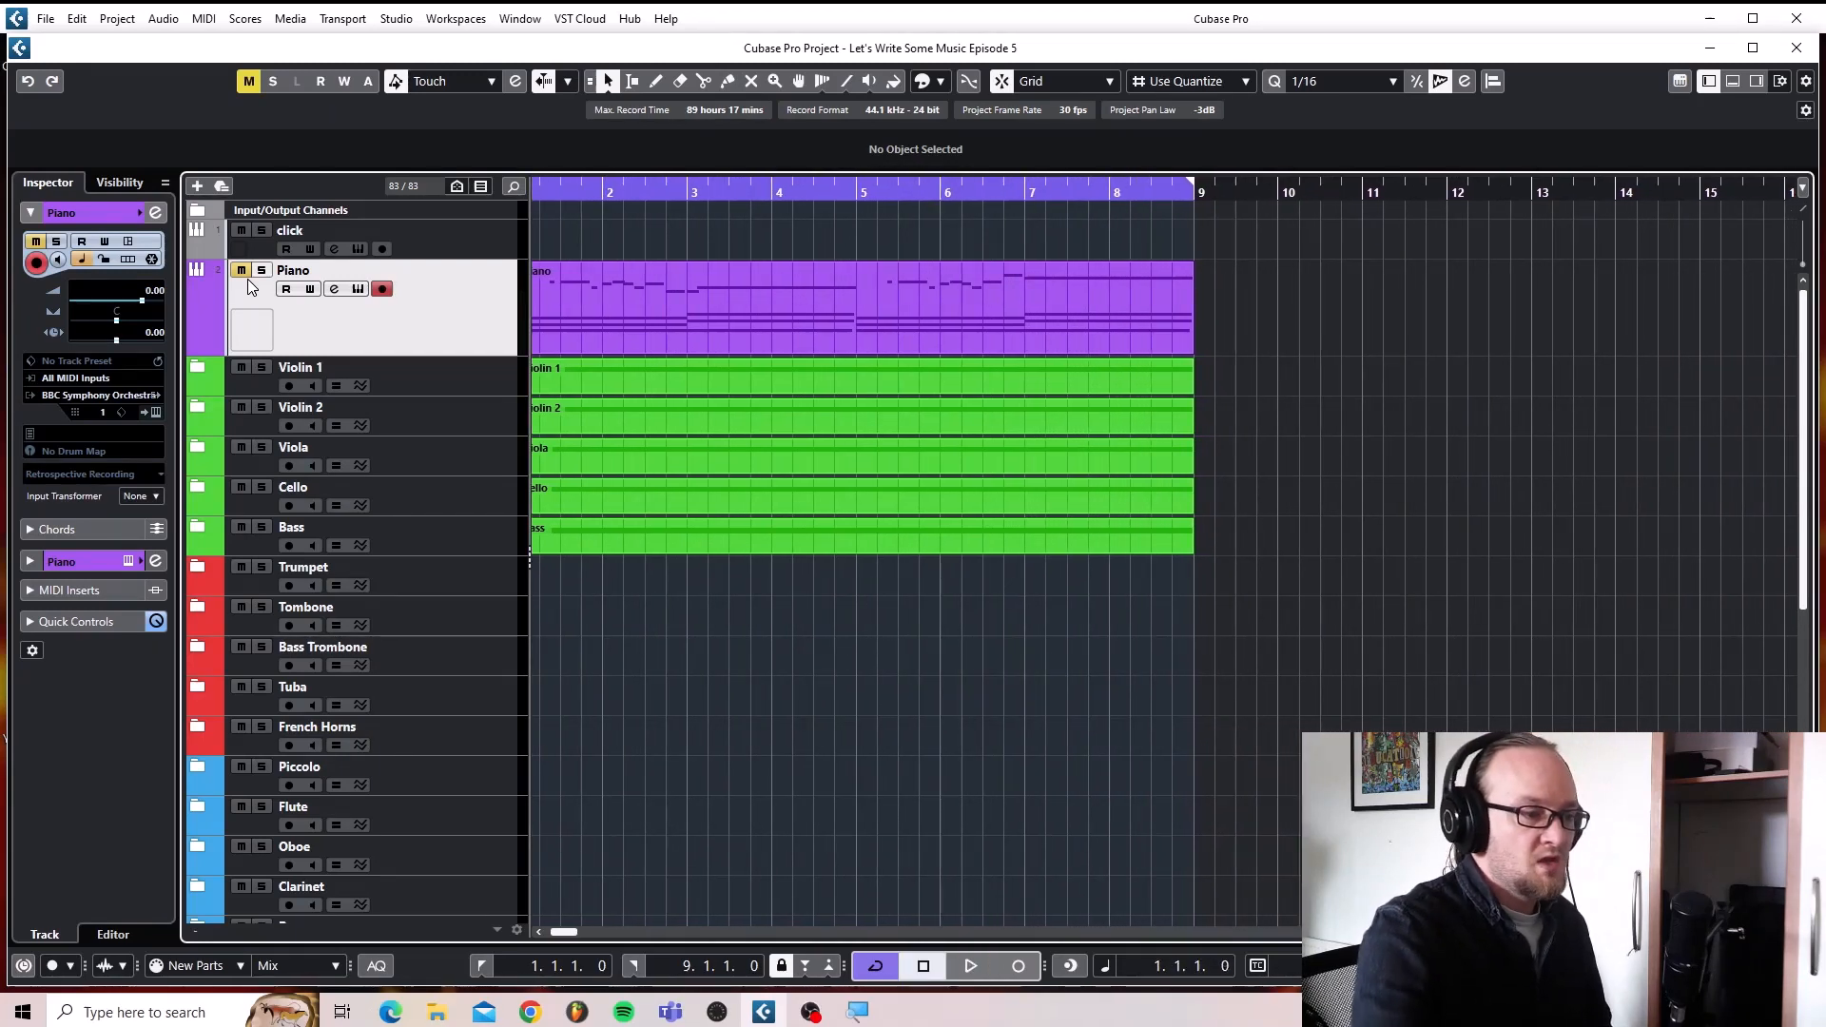
Delete the parts on the Violin 1, Violin 2, Viola, Cello and Bass folder tracks in bars 1 to 8.
scroll(286, 366, left, 3)
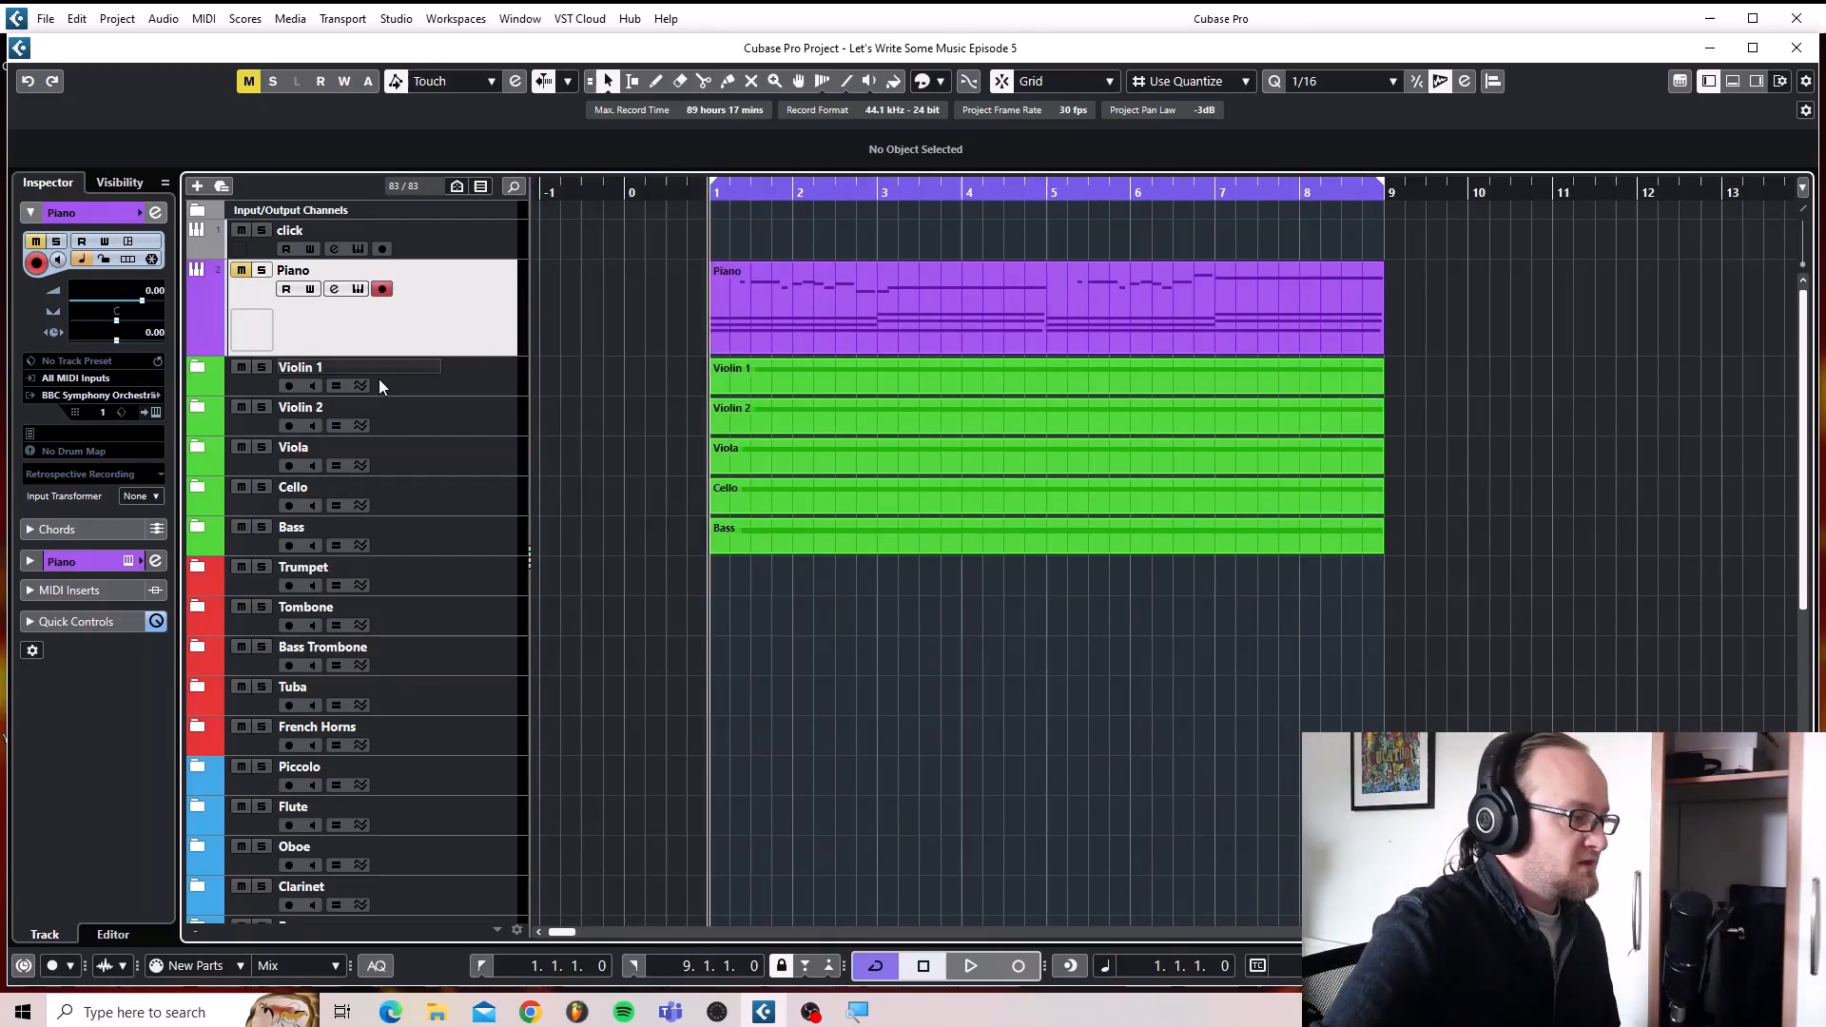
click(755, 380)
key(Delete)
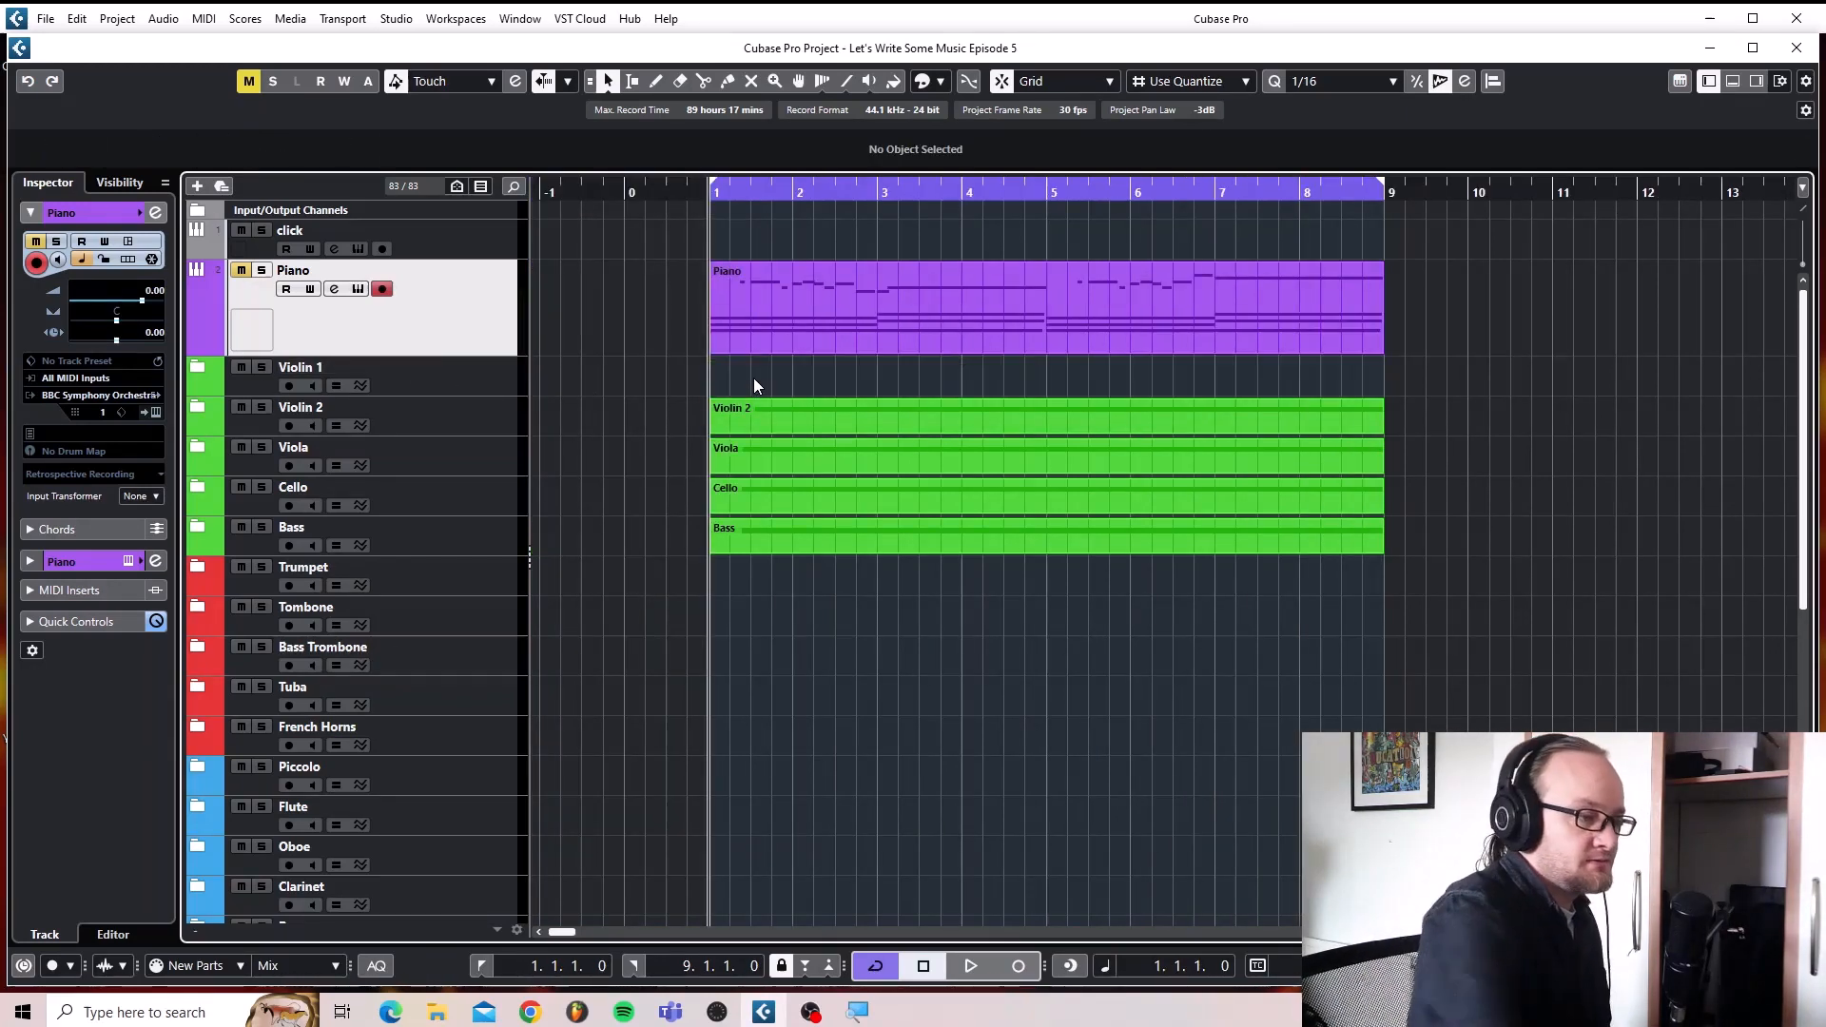
click(766, 420)
key(Delete)
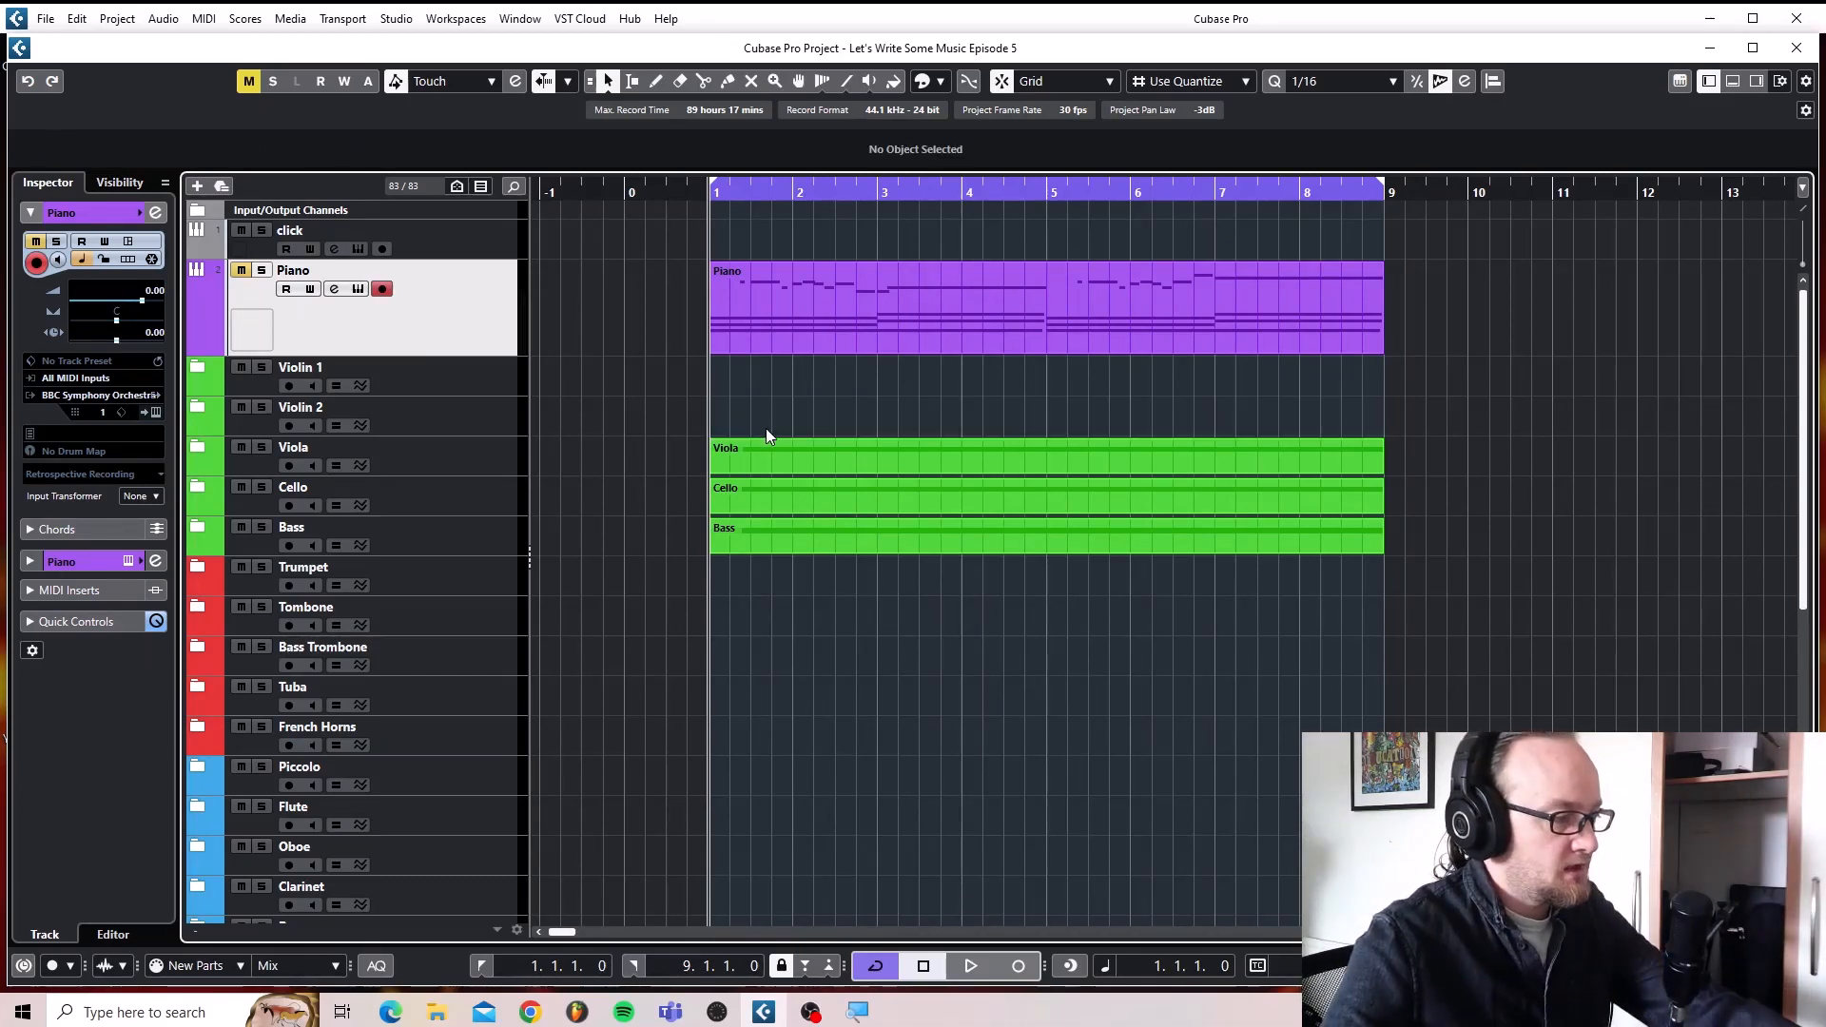
click(775, 451)
key(Delete)
click(785, 492)
key(Delete)
click(796, 533)
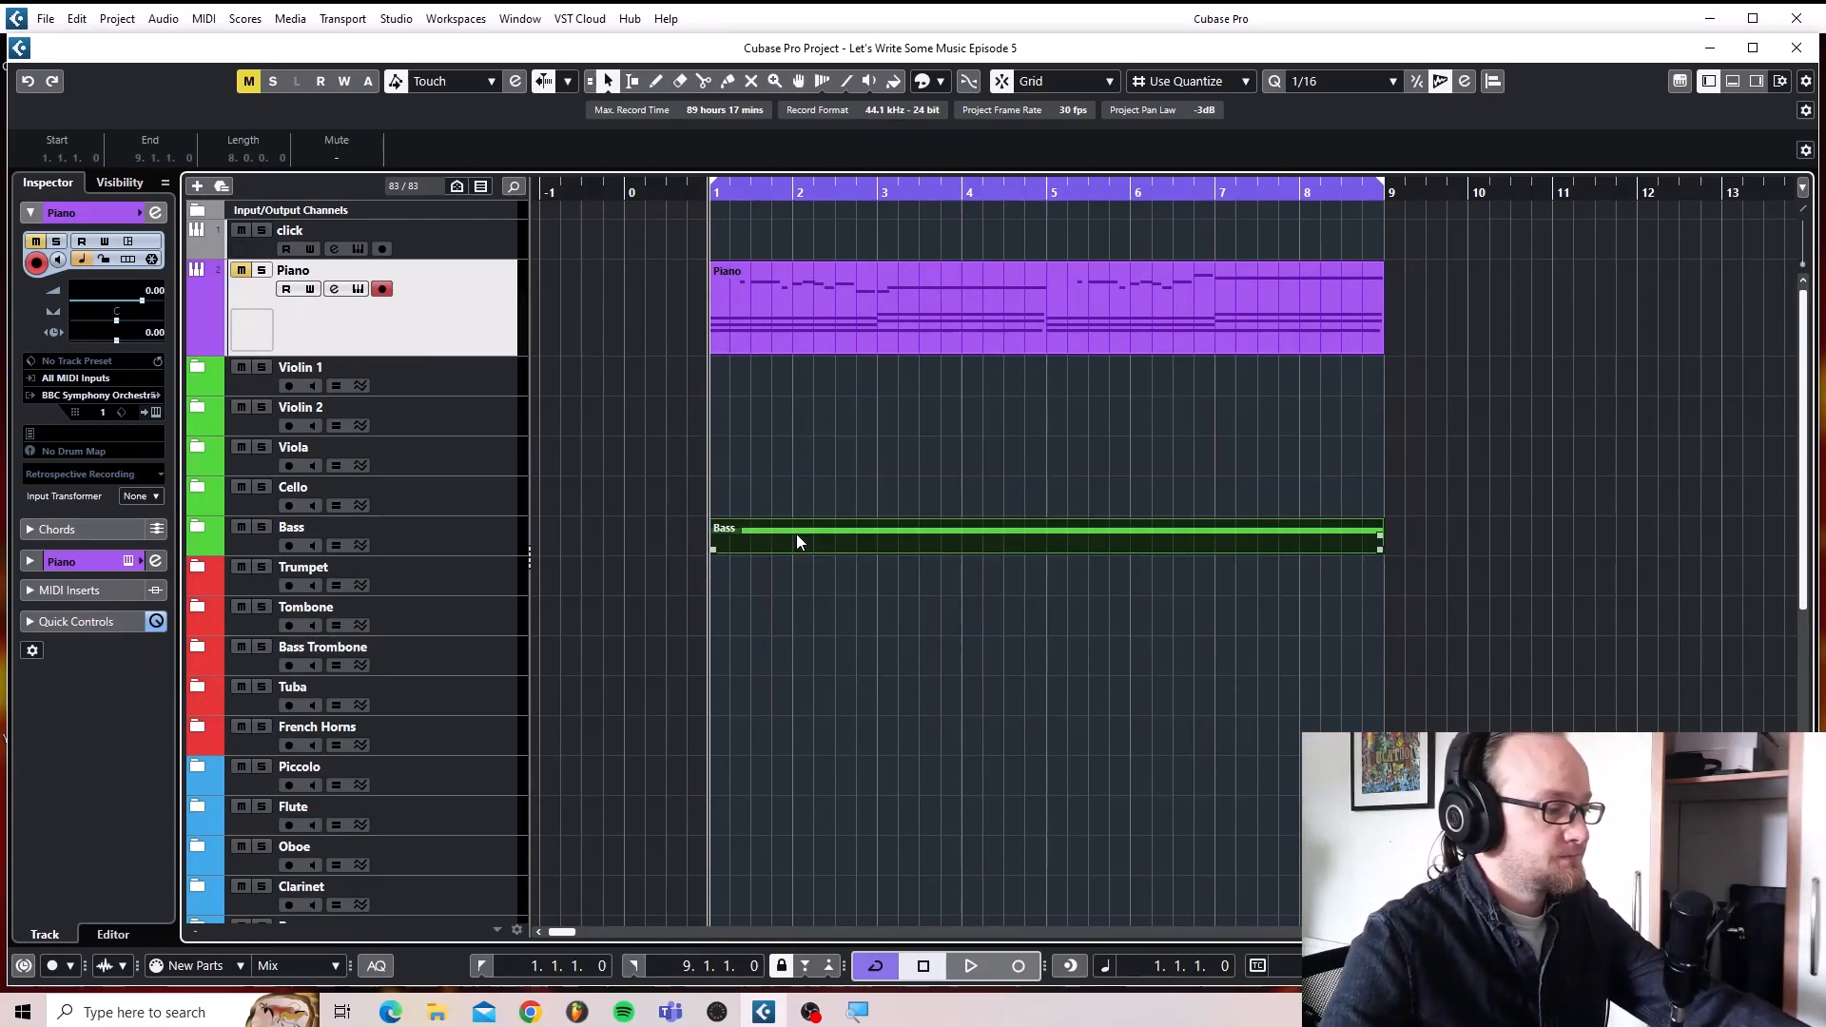
key(Delete)
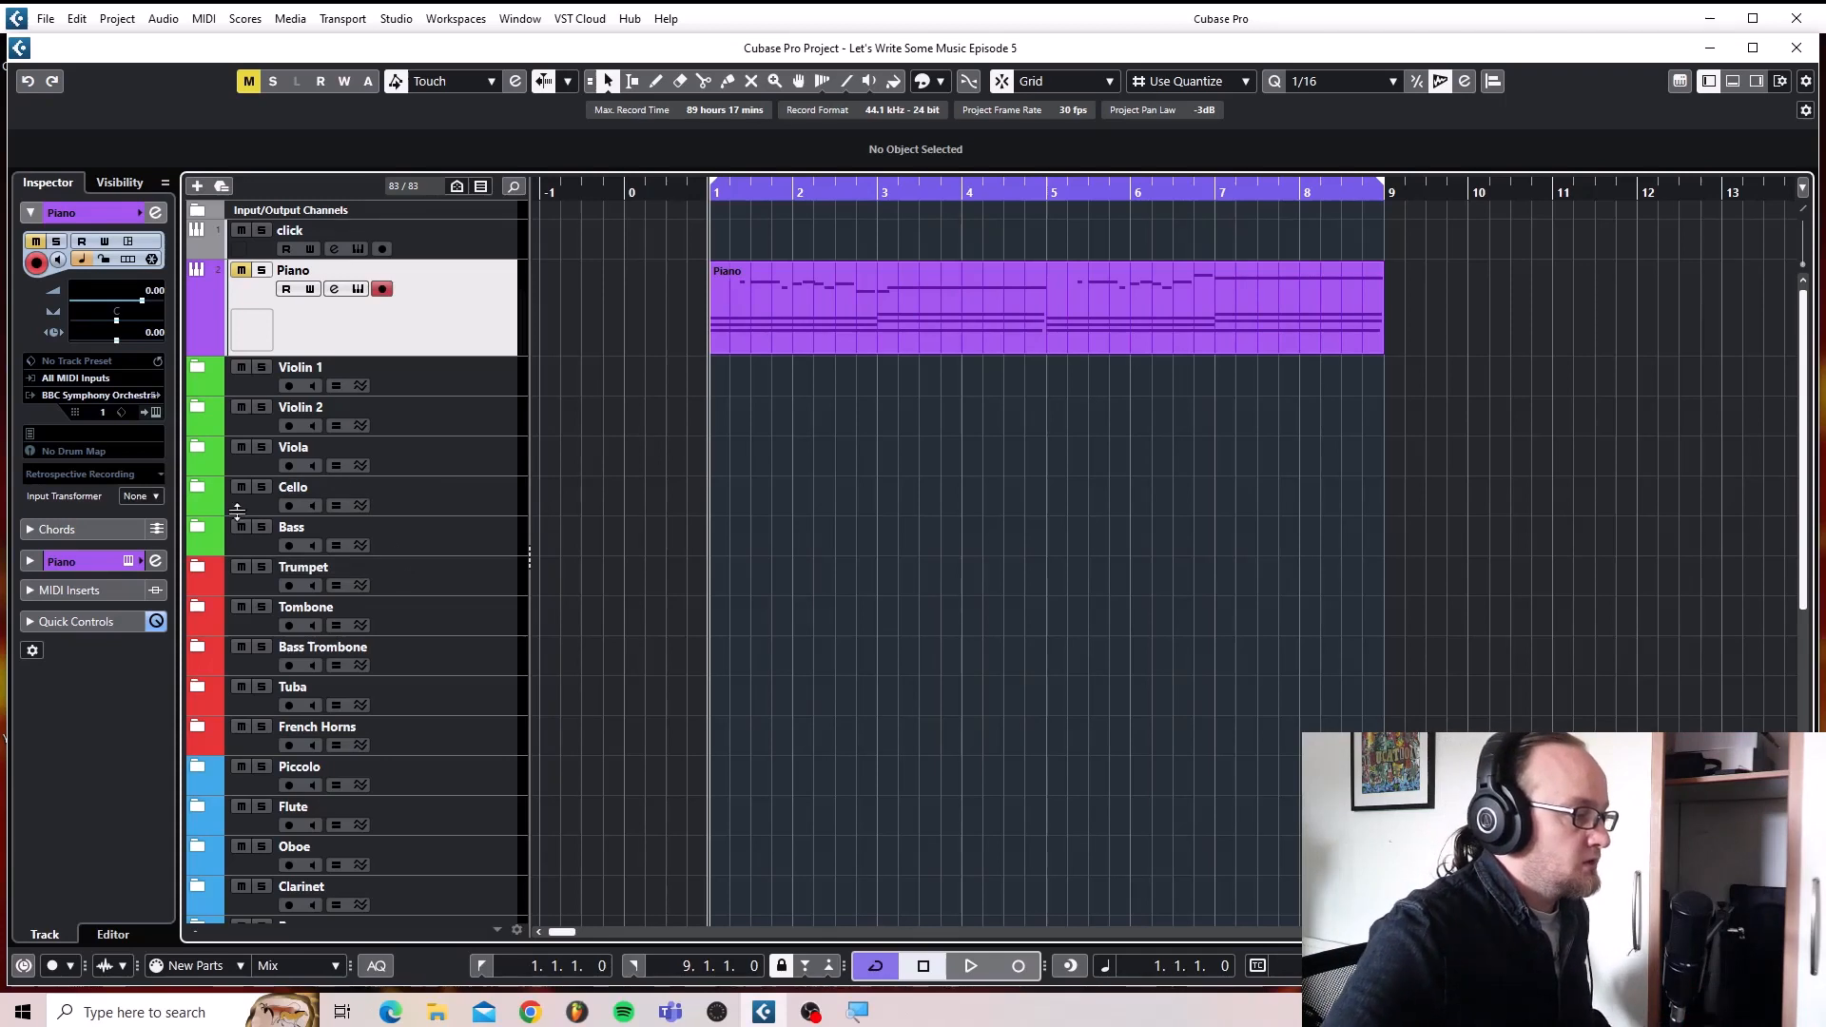
Expand the Bass folder and copy the Piano part onto its Long track at bar 1.
click(198, 528)
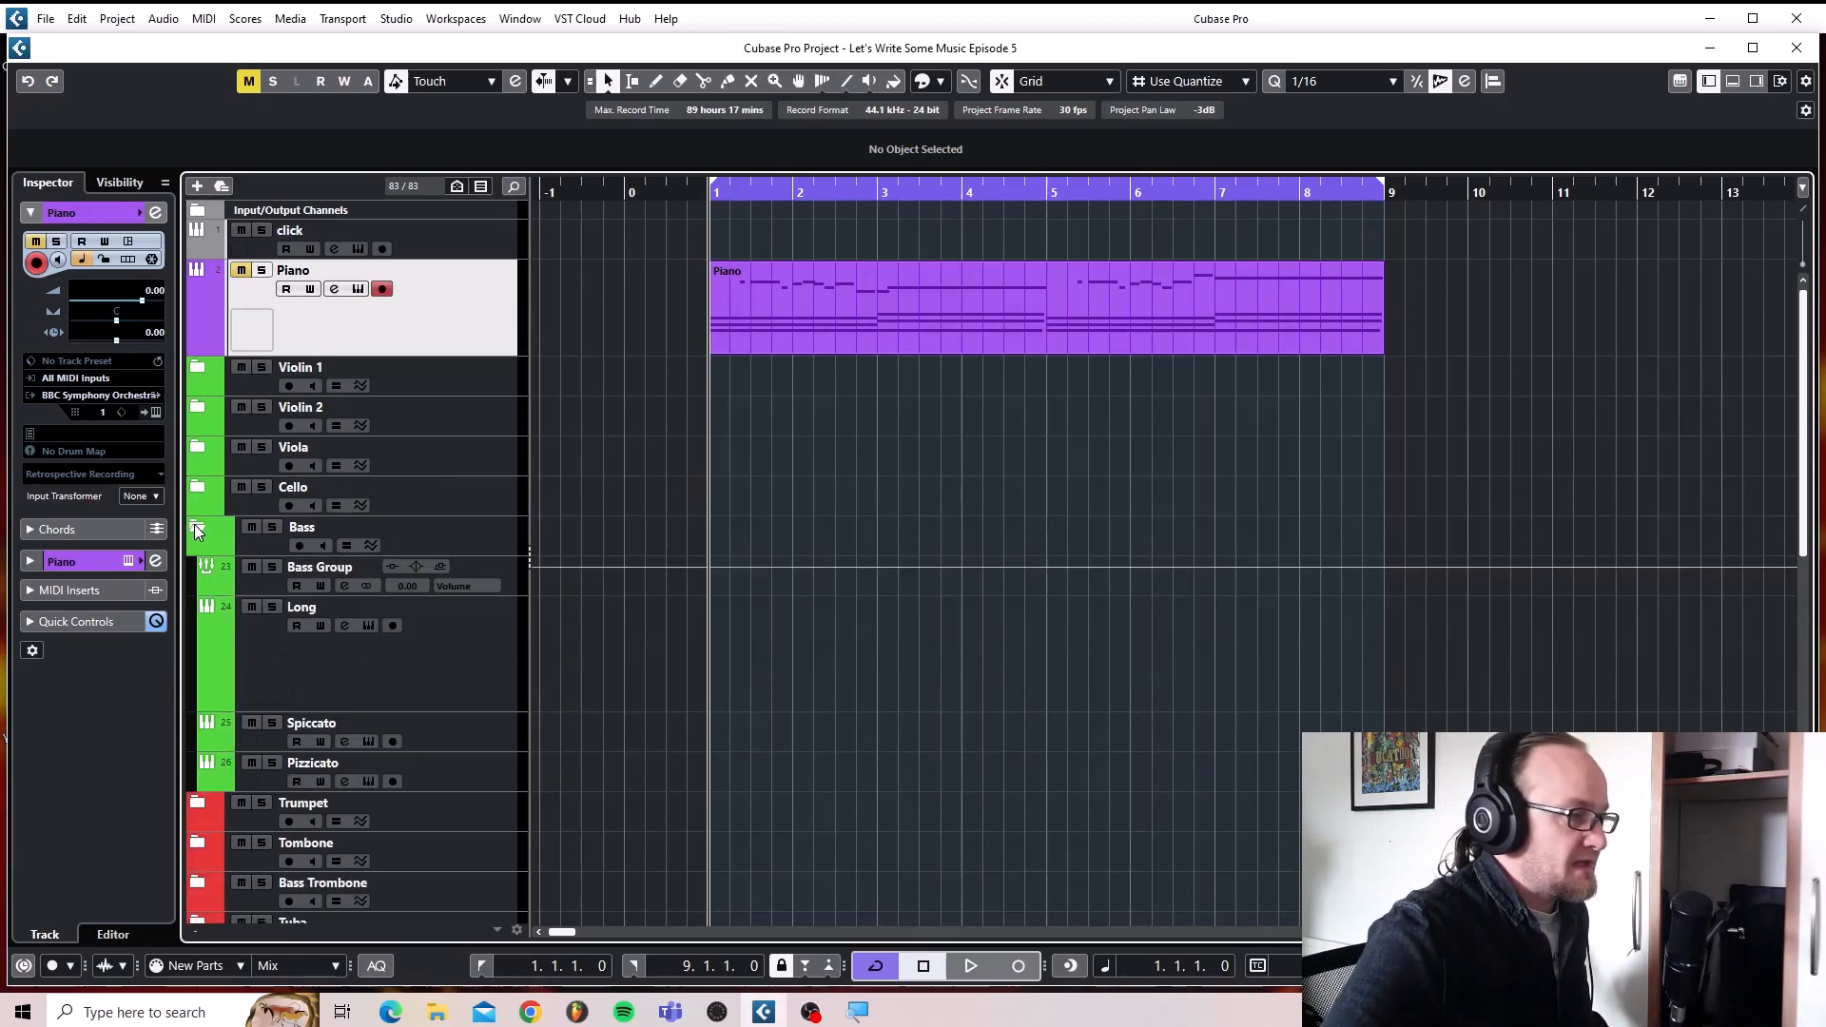
click(807, 330)
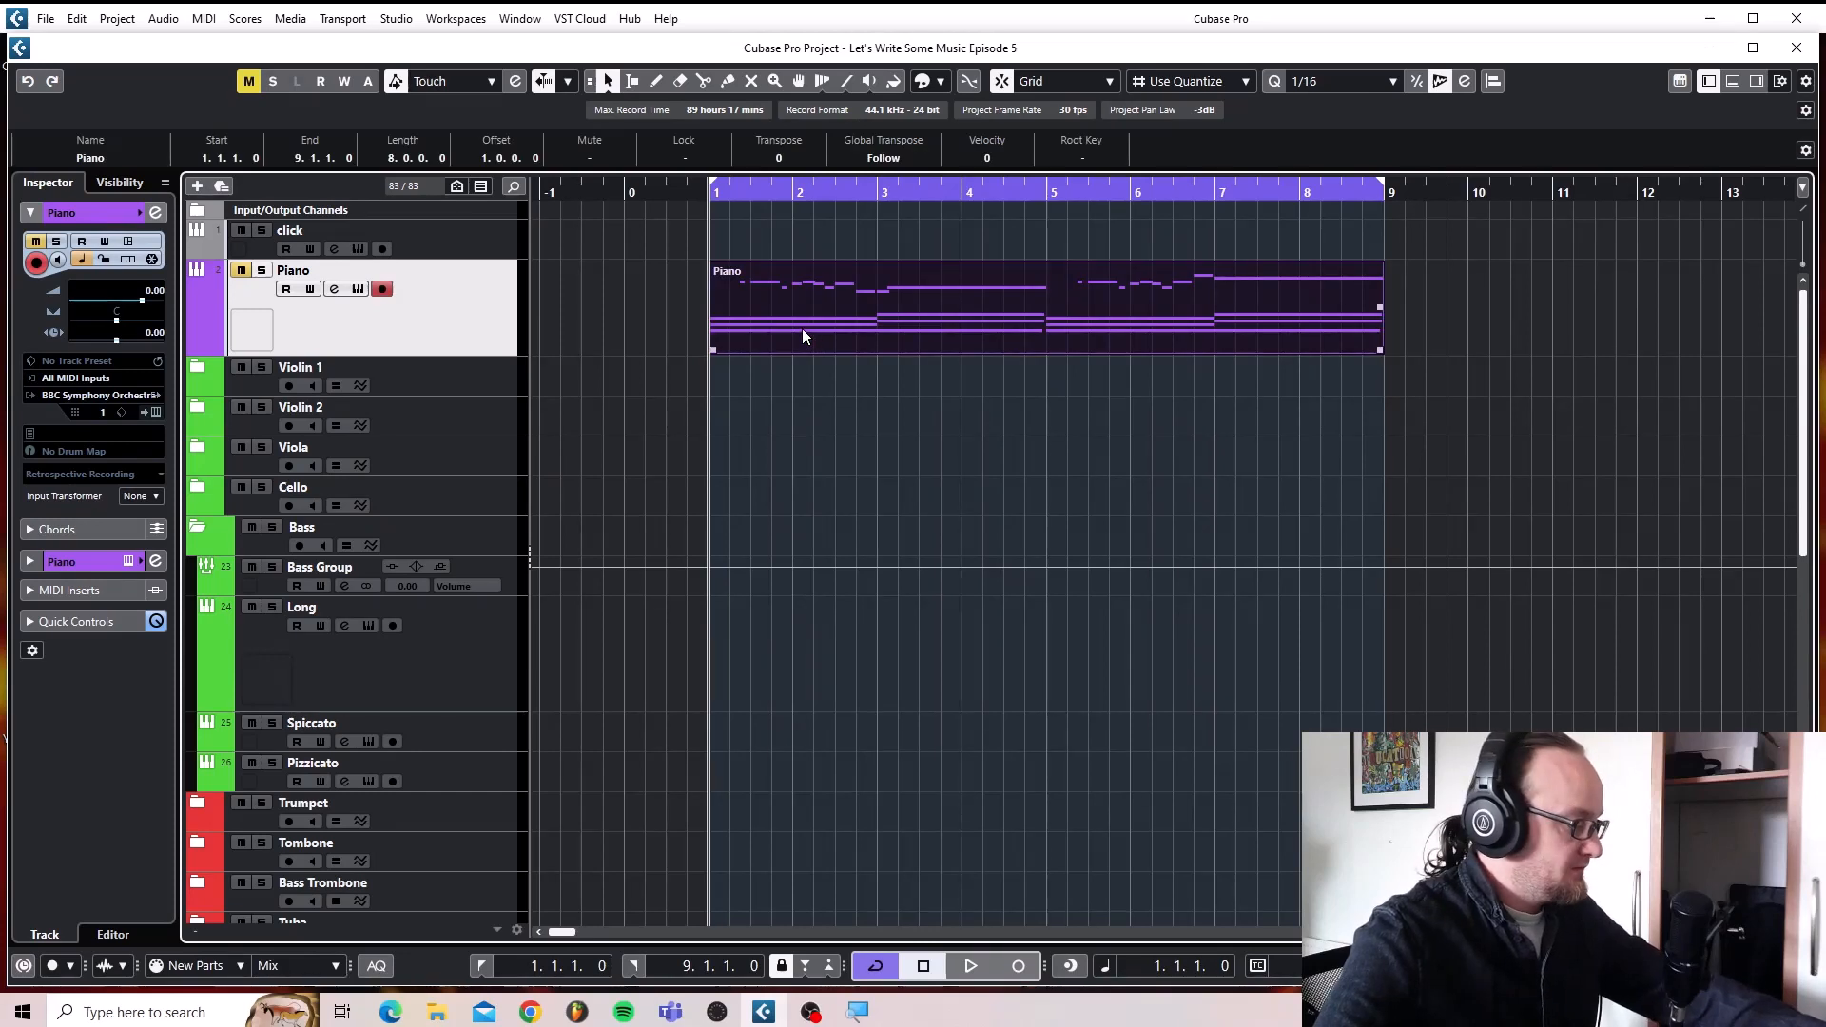
click(421, 684)
key(ctrl+v)
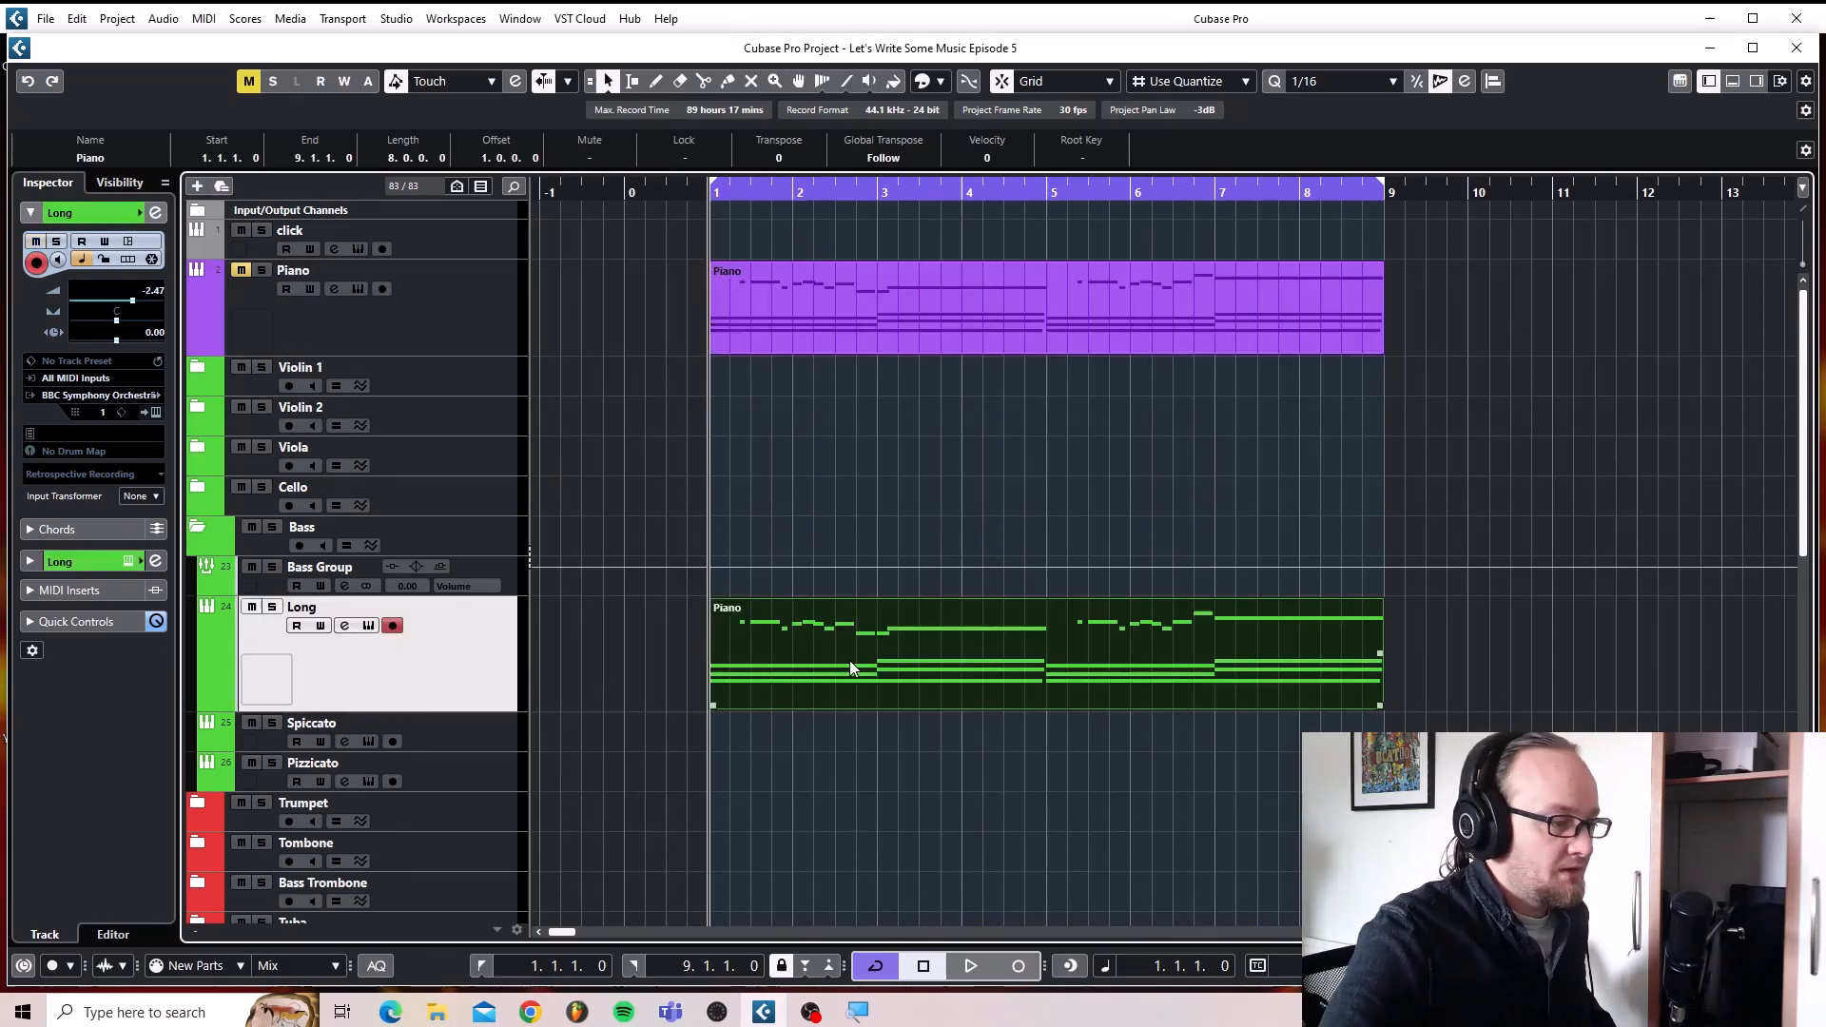
Open the copied Bass Long part for editing and delete all the upper melody notes, from A3 to F#4.
double_click(940, 658)
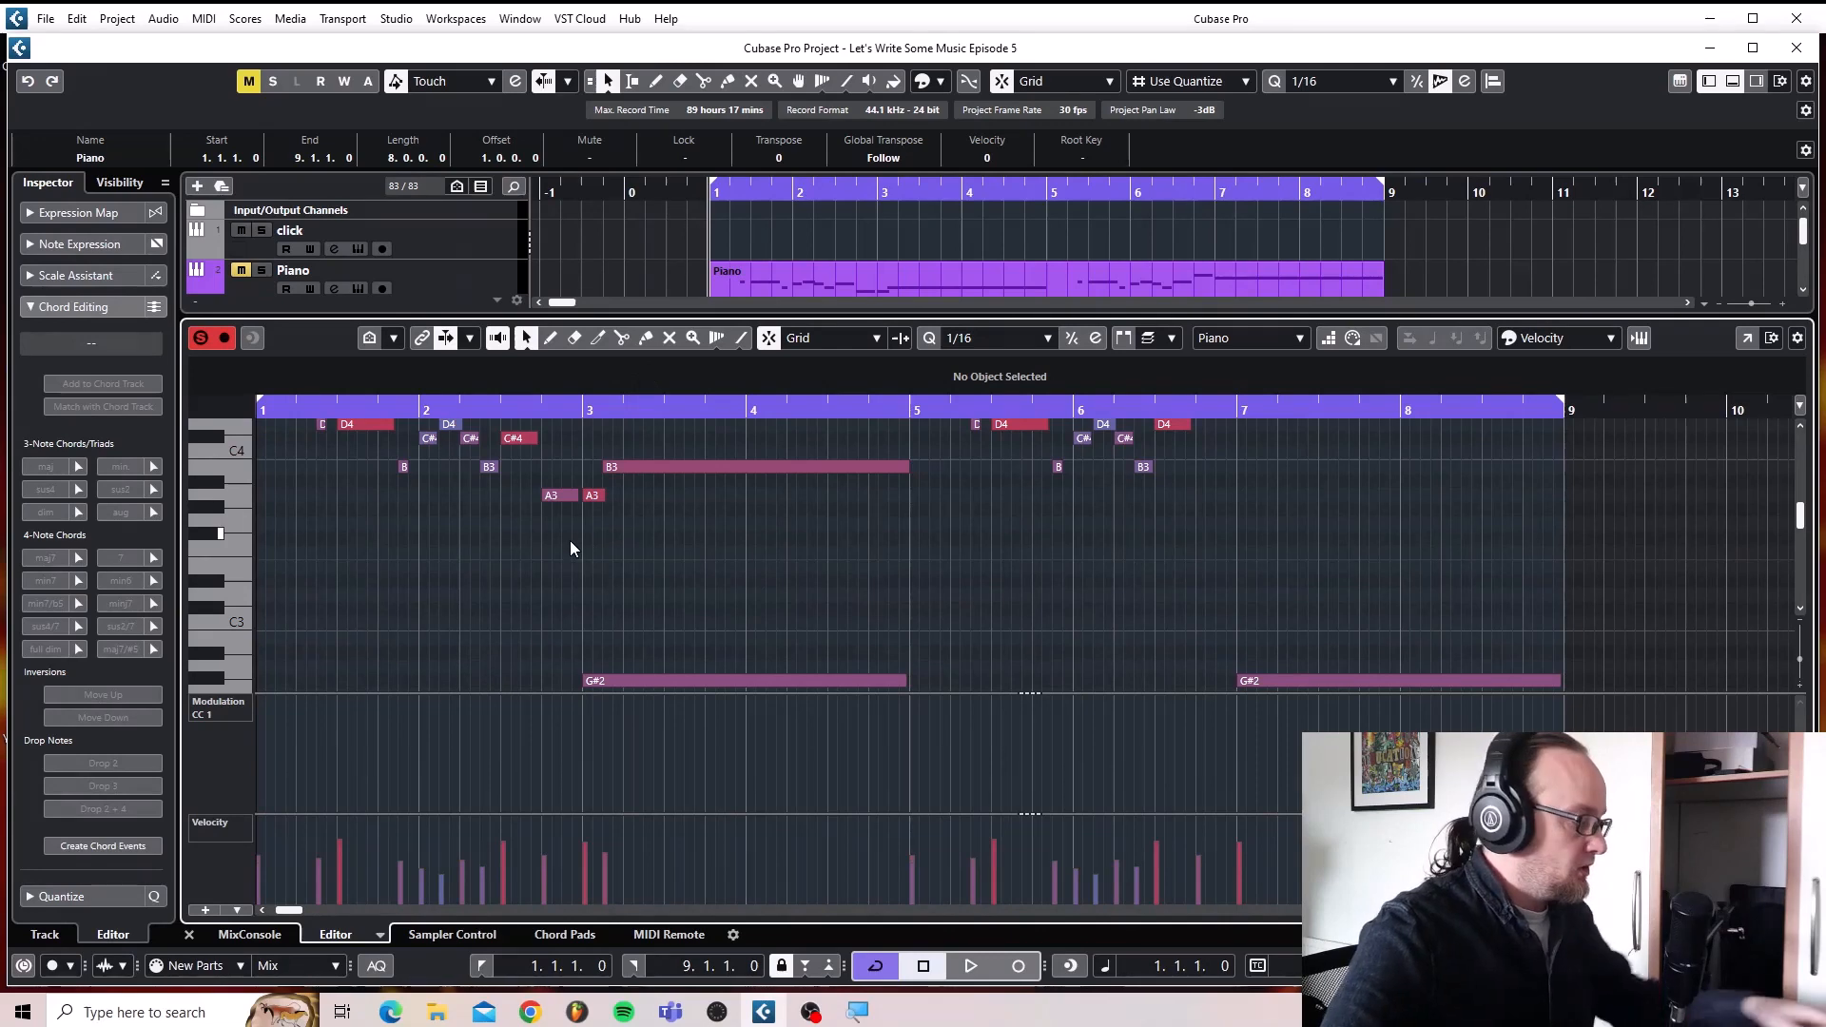
scroll(540, 545, left, 3)
scroll(540, 546, up, 3)
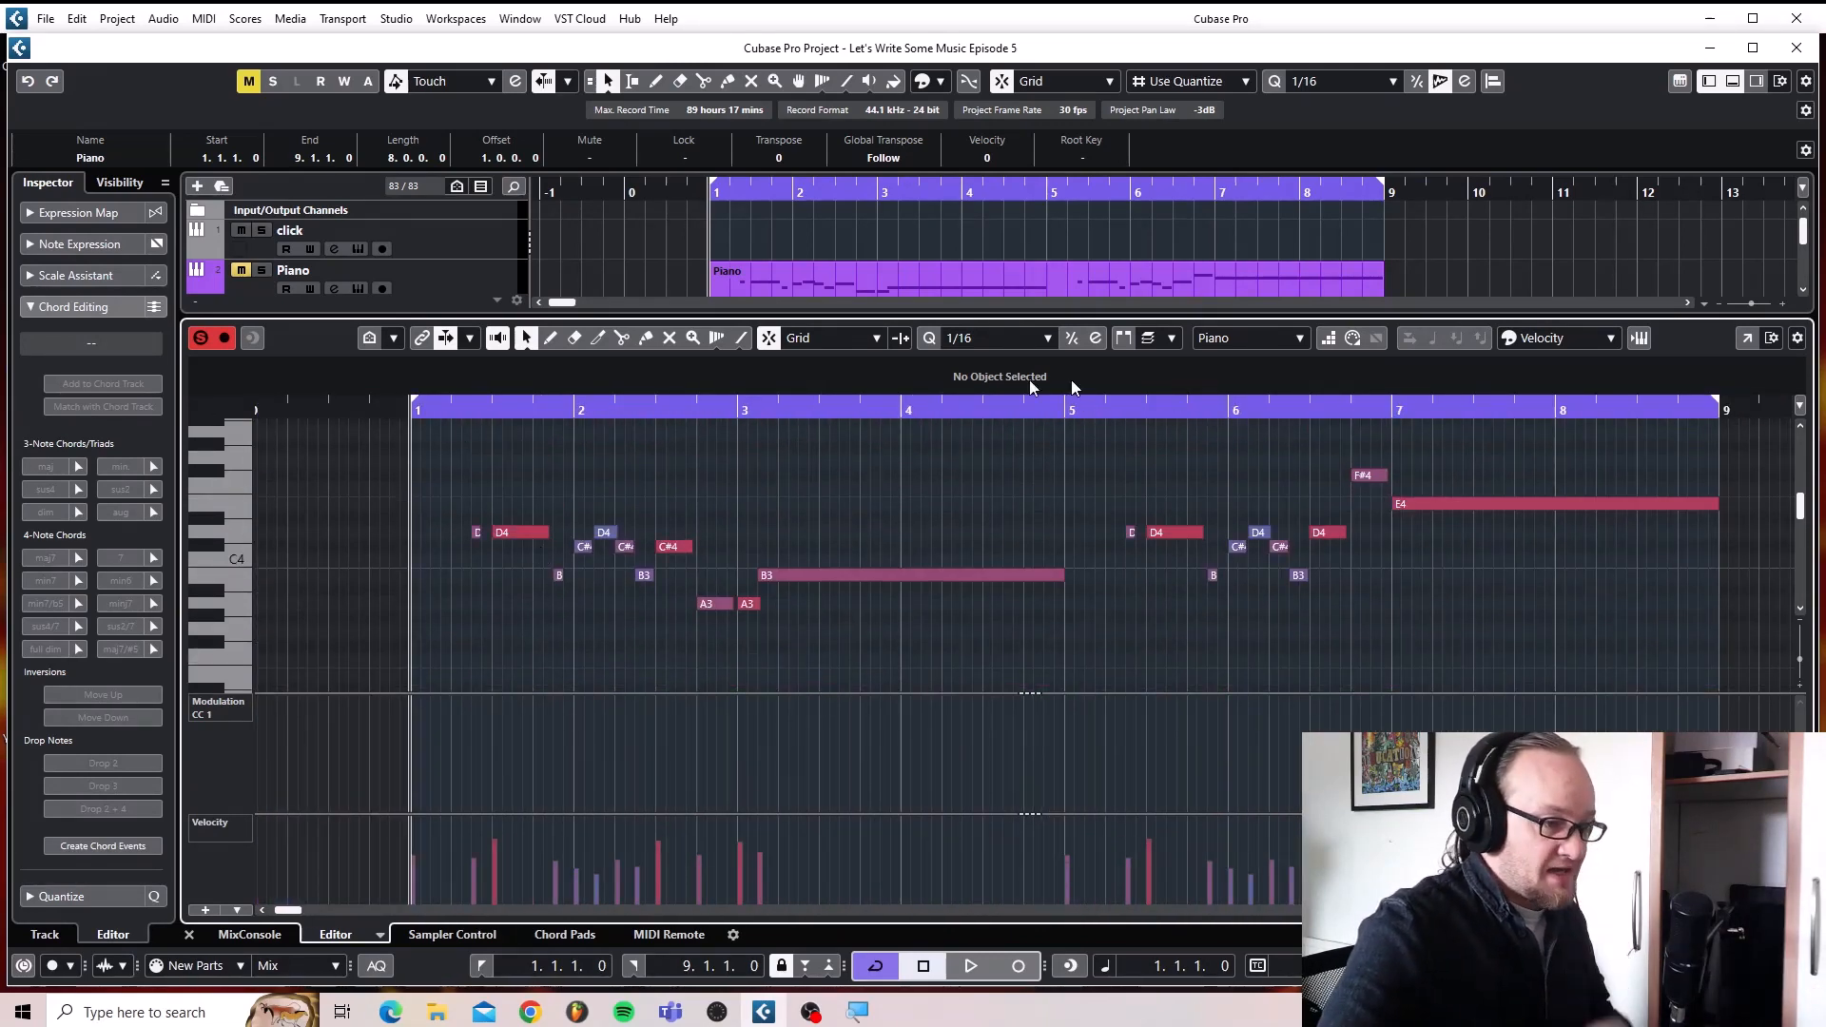
drag(425, 448, 1719, 626)
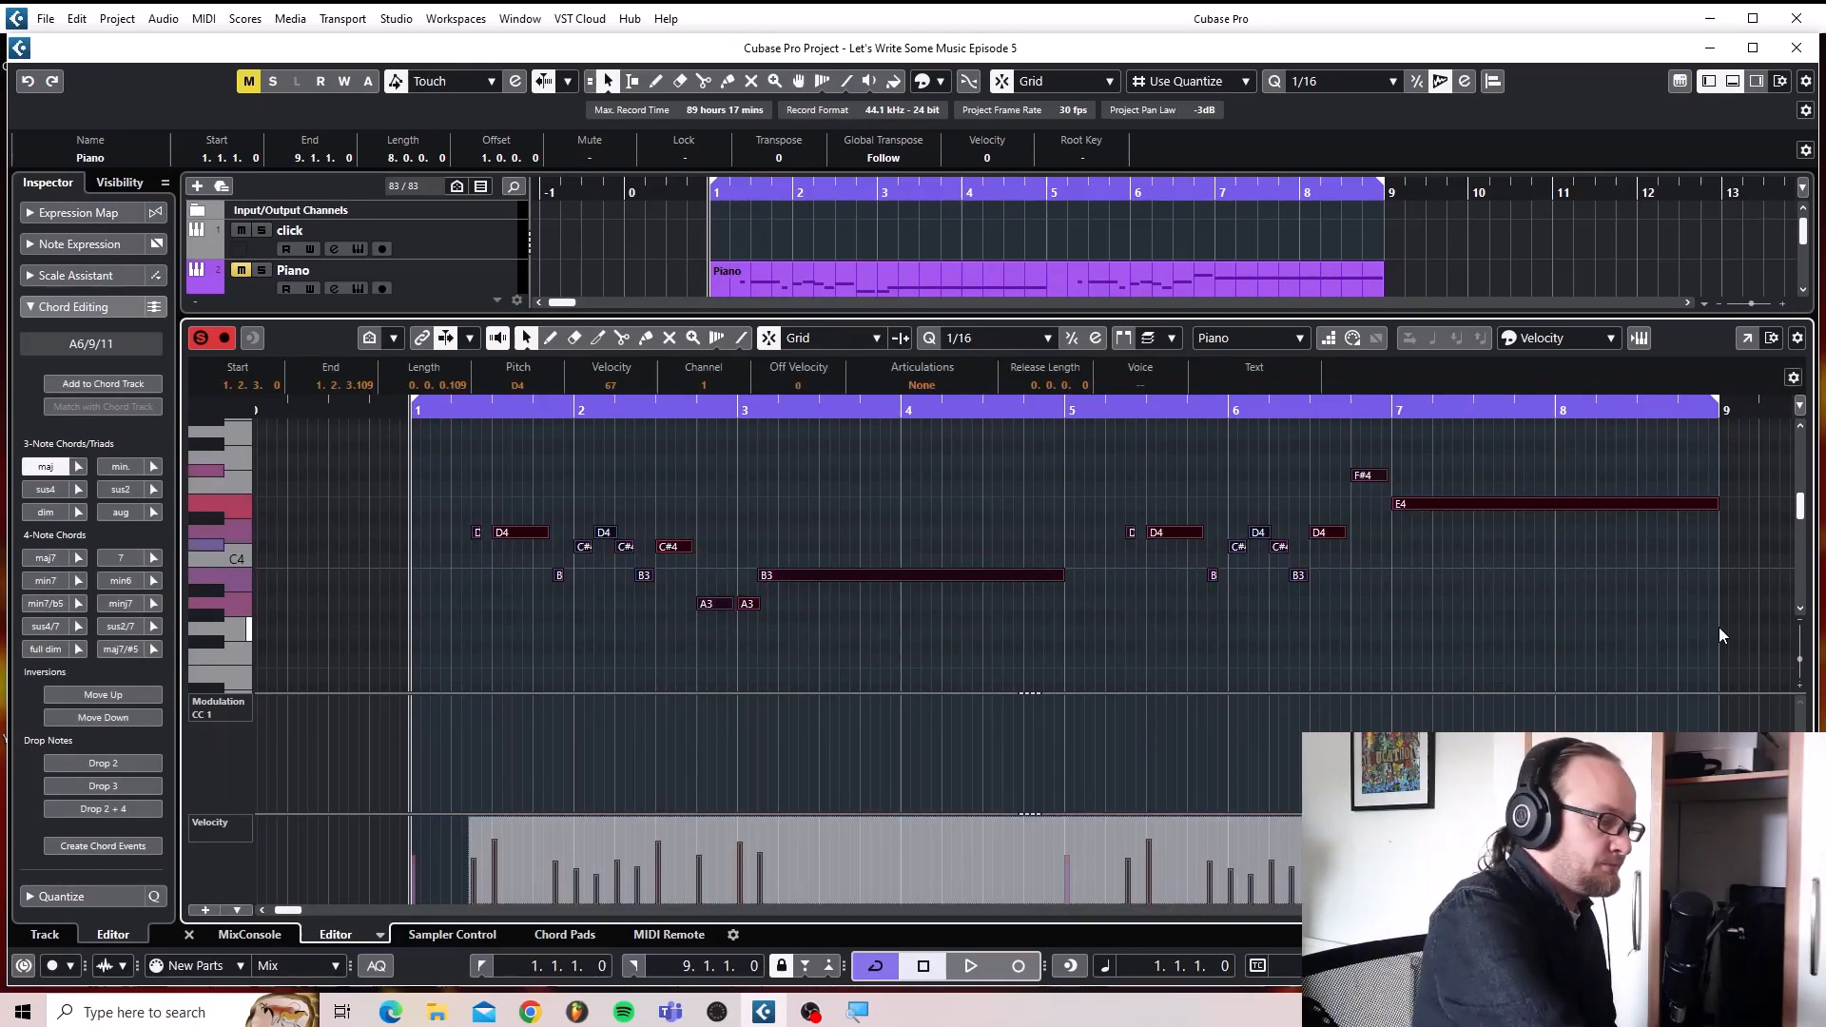
key(Delete)
Thin the bass chords in bars 1 to 4, deleting F#2 and D2 from the first and B1 and G#2 from the second.
scroll(940, 588, down, 6)
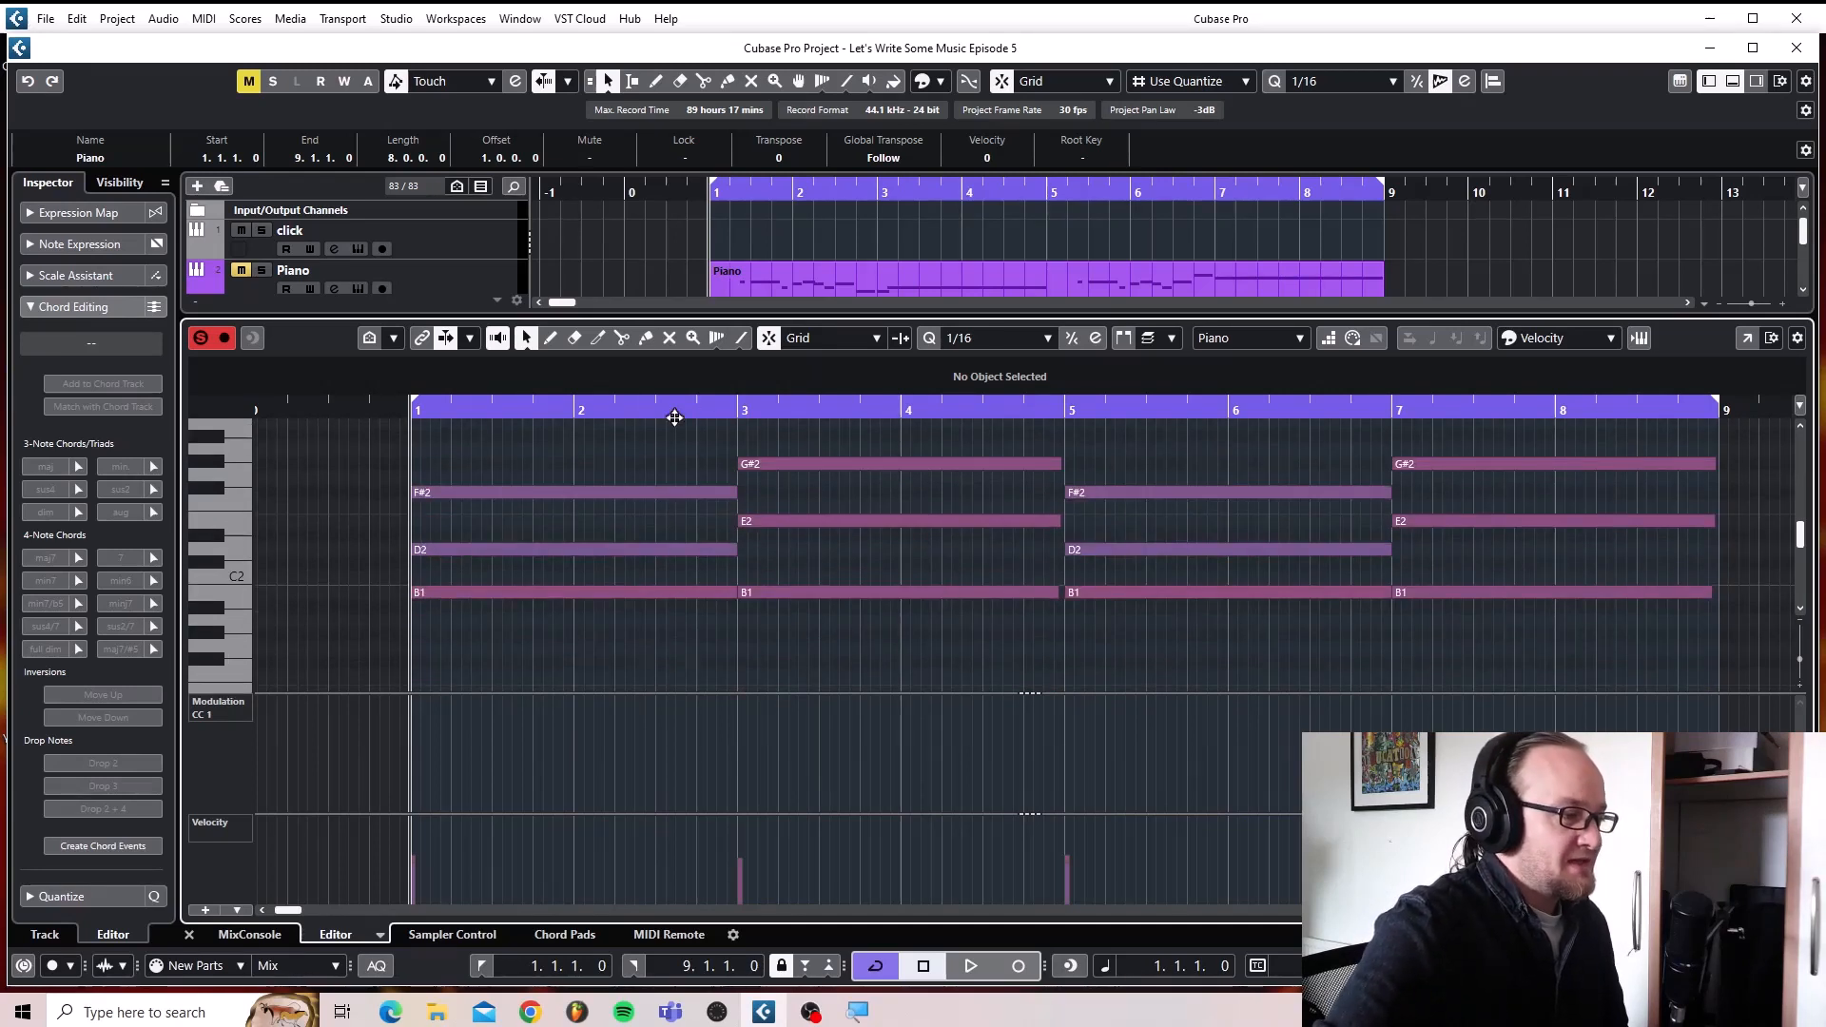
drag(637, 548, 641, 563)
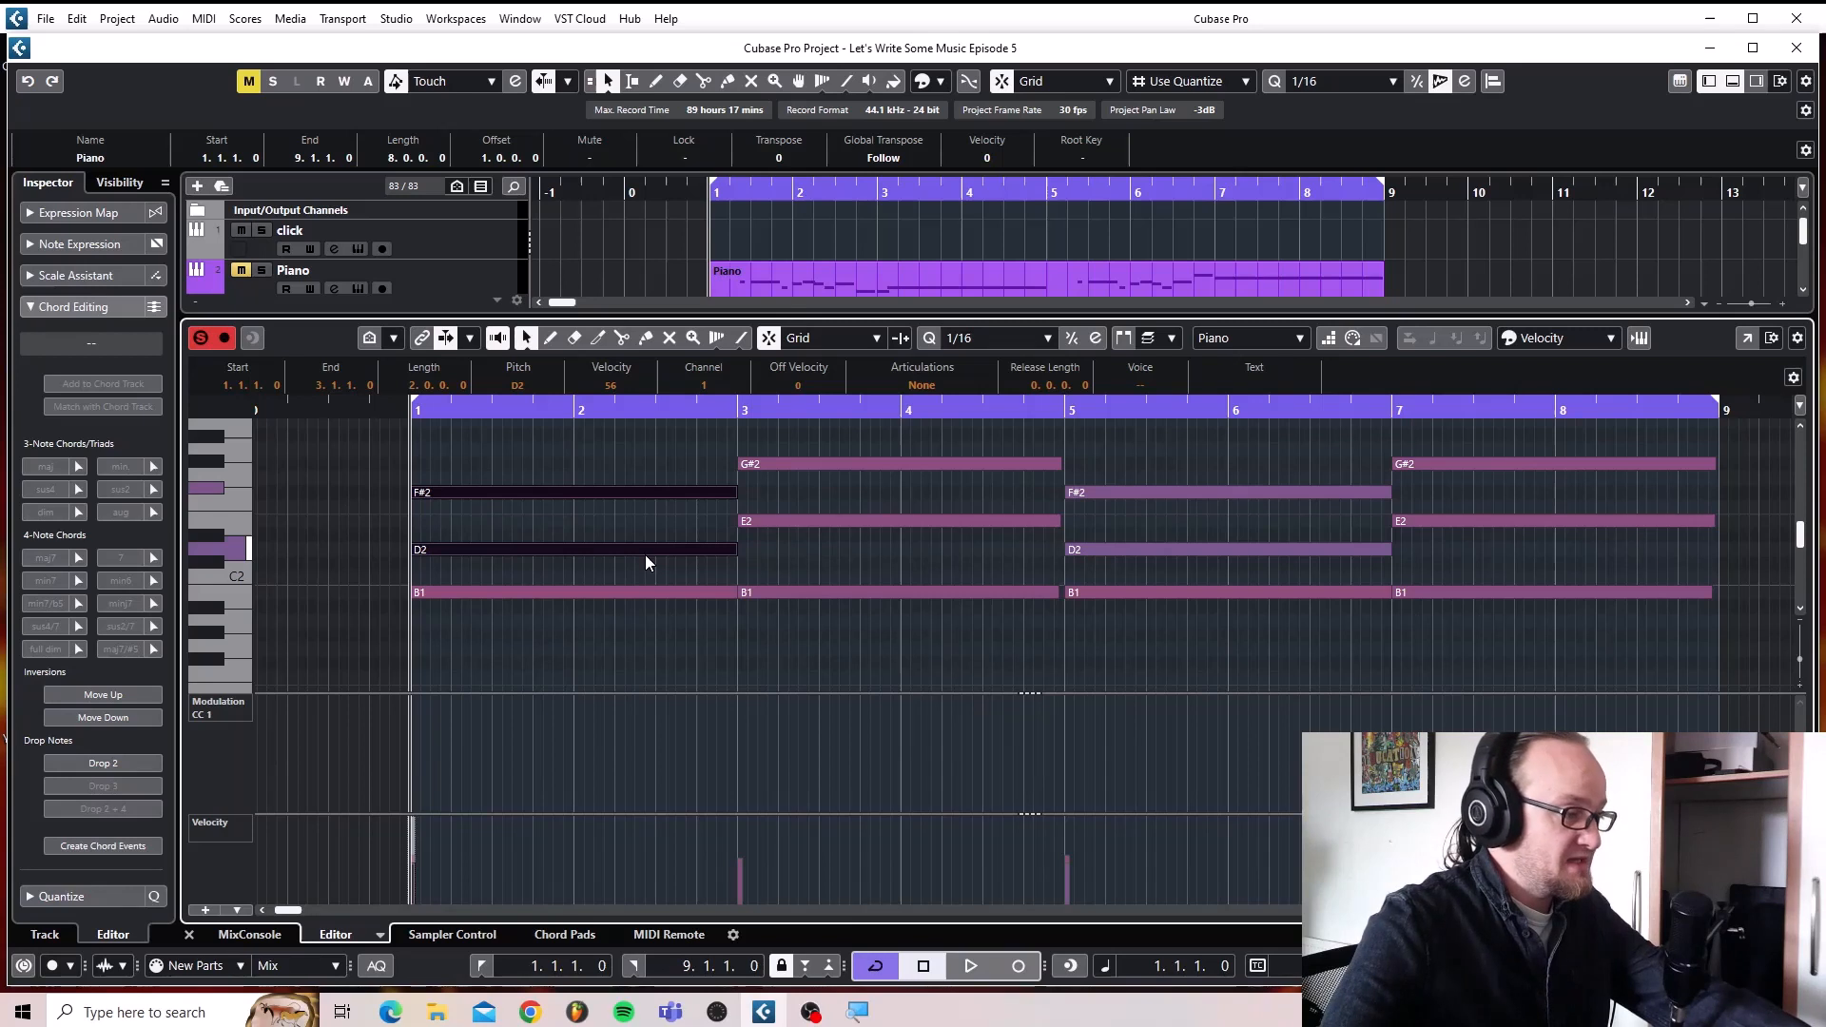
key(Delete)
key(Delete)
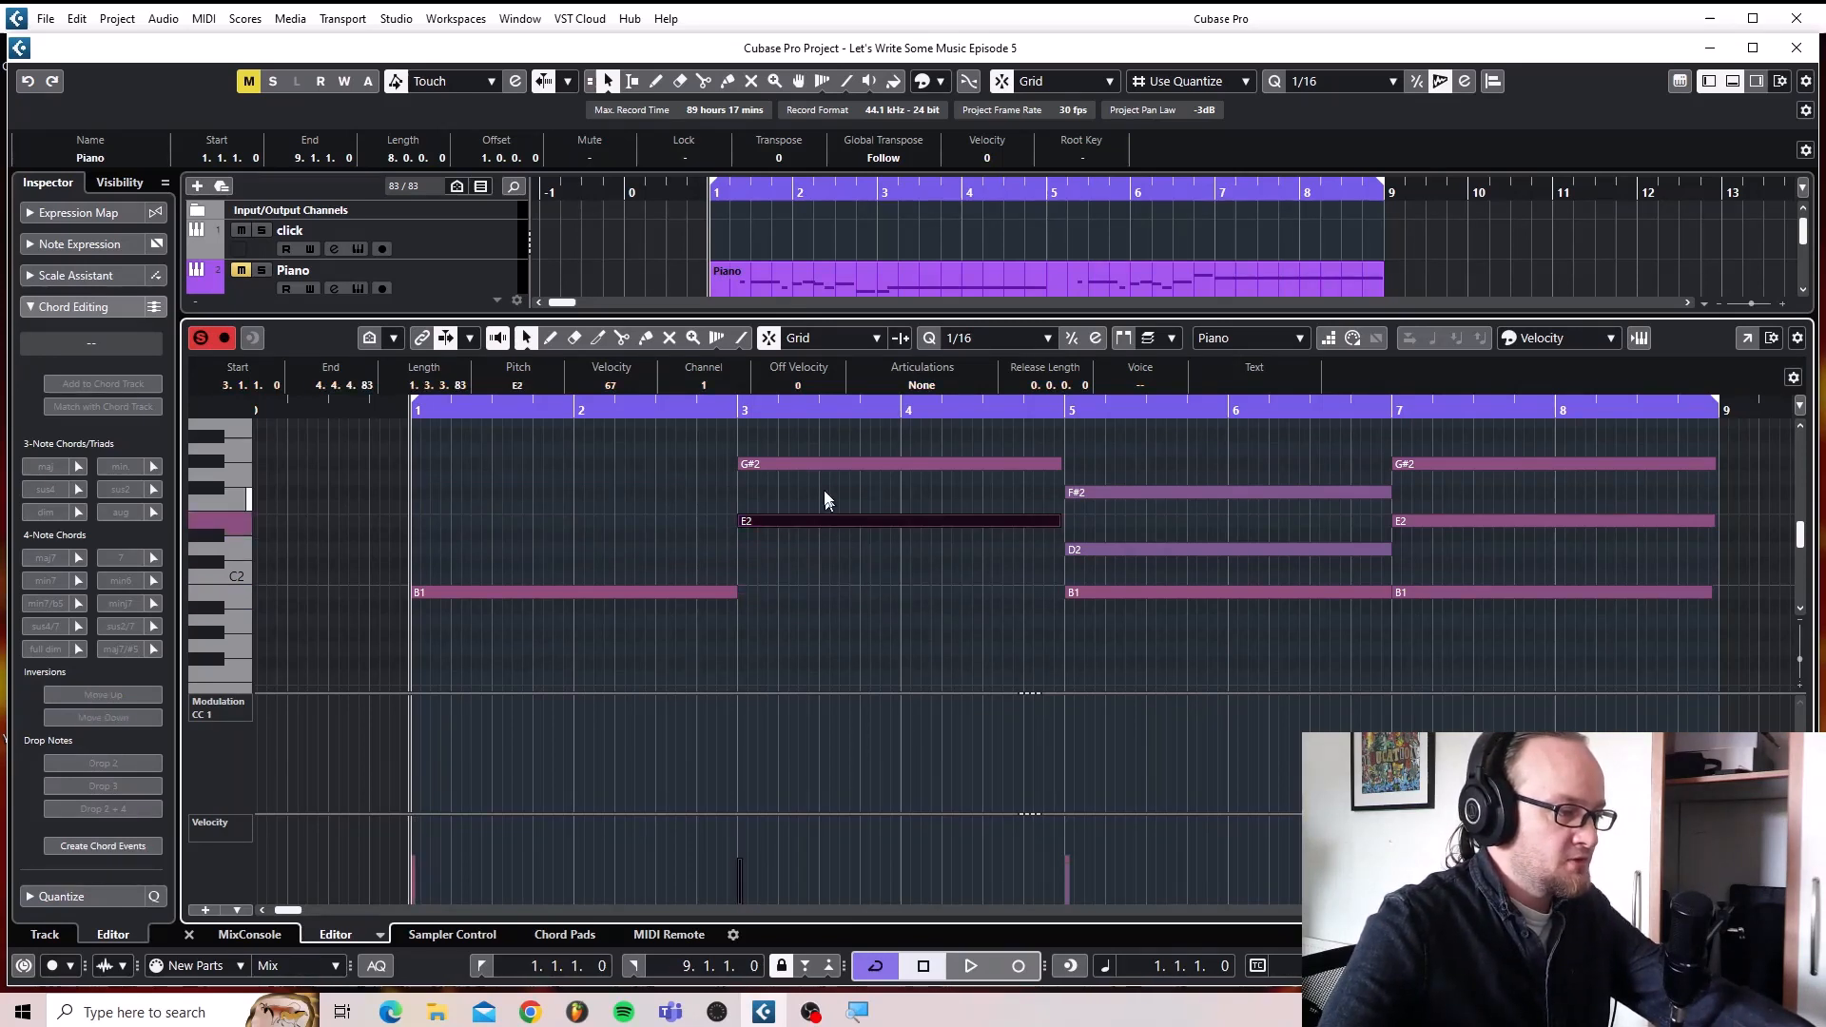
click(829, 458)
key(Delete)
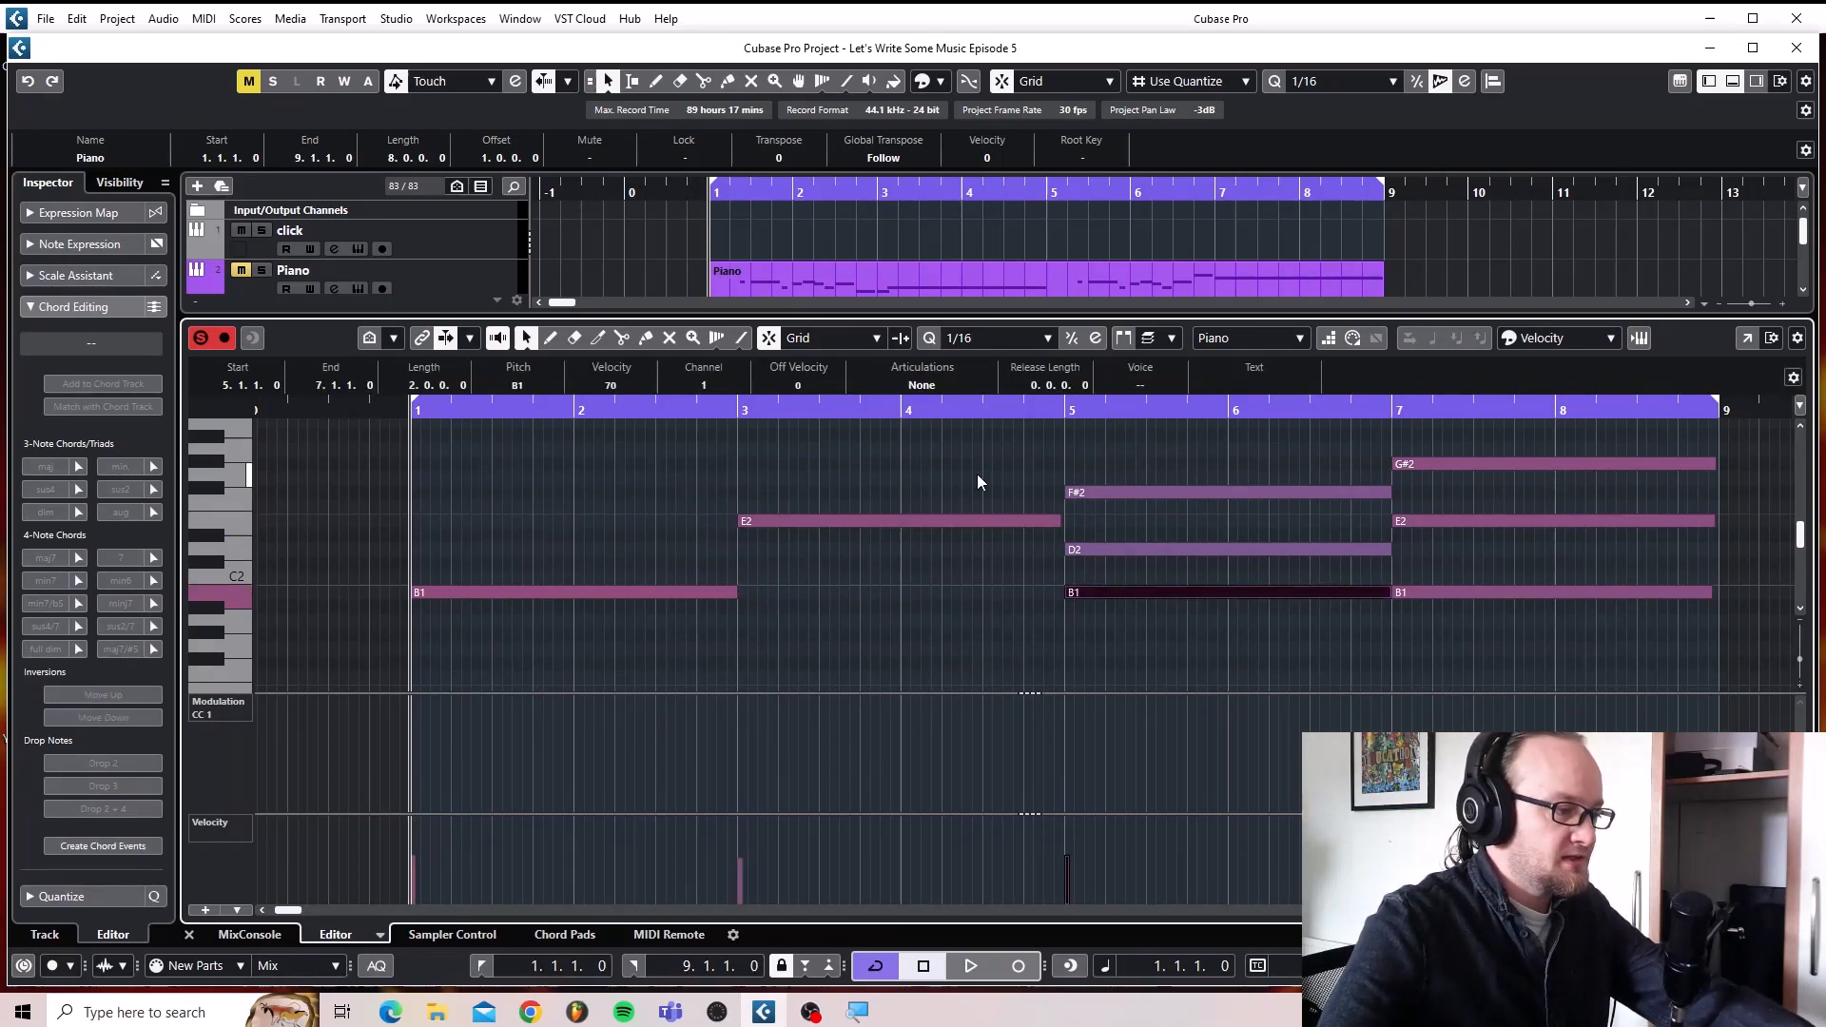
Thin the bass chords in bars 5 to 8 to single roots, keeping only B1 and then E2.
drag(1143, 465, 1170, 551)
key(Delete)
click(1413, 464)
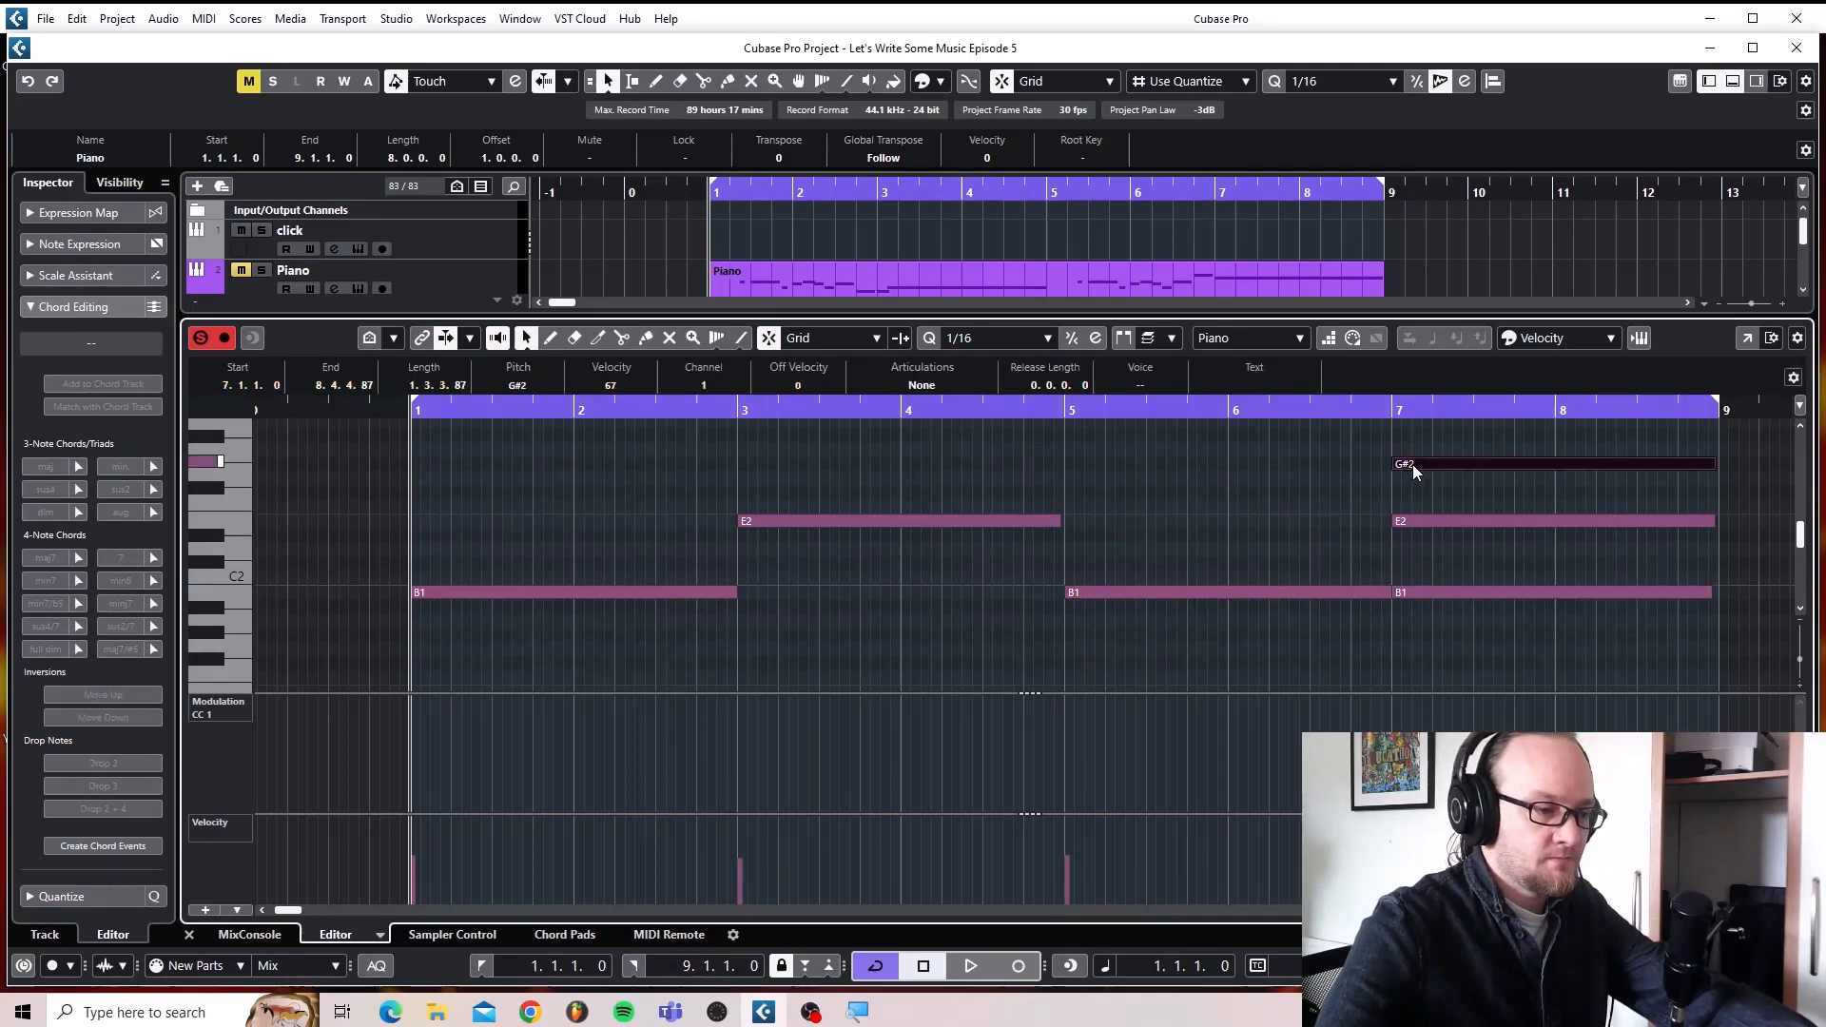
key(Delete)
click(1432, 590)
key(Delete)
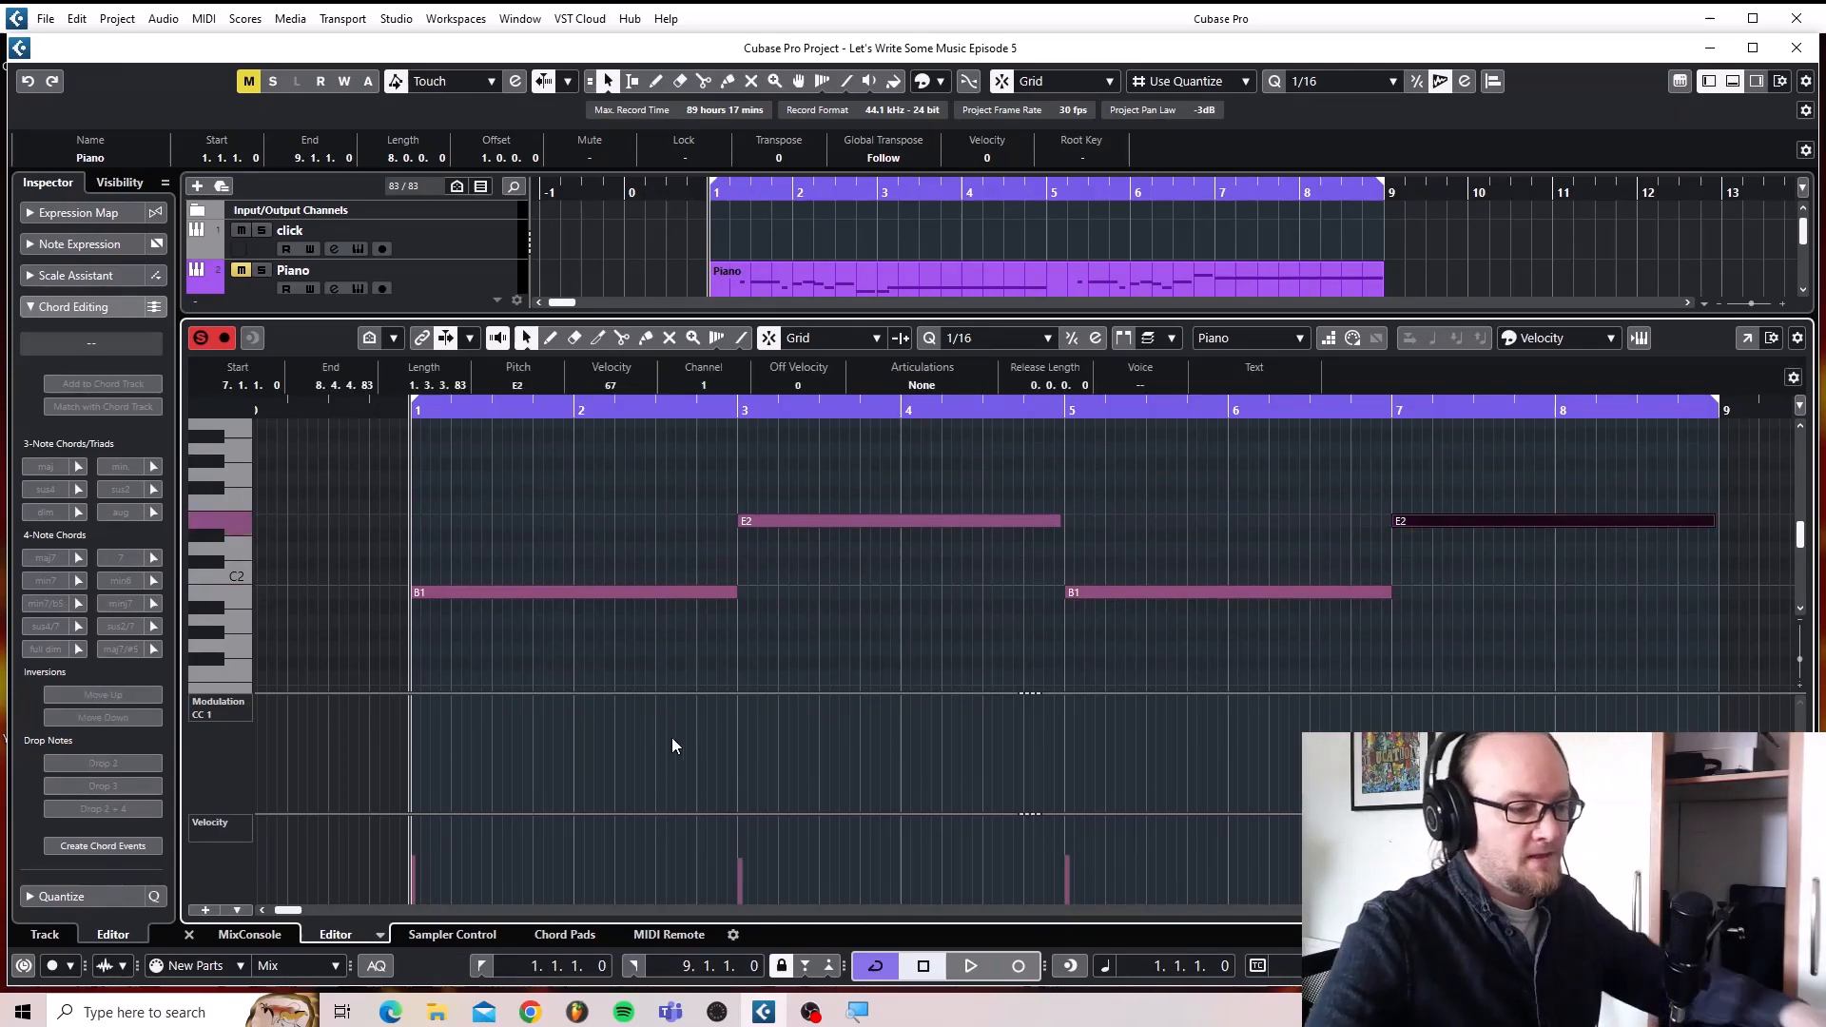
Close the note editor and play back the single-note bass line.
click(190, 935)
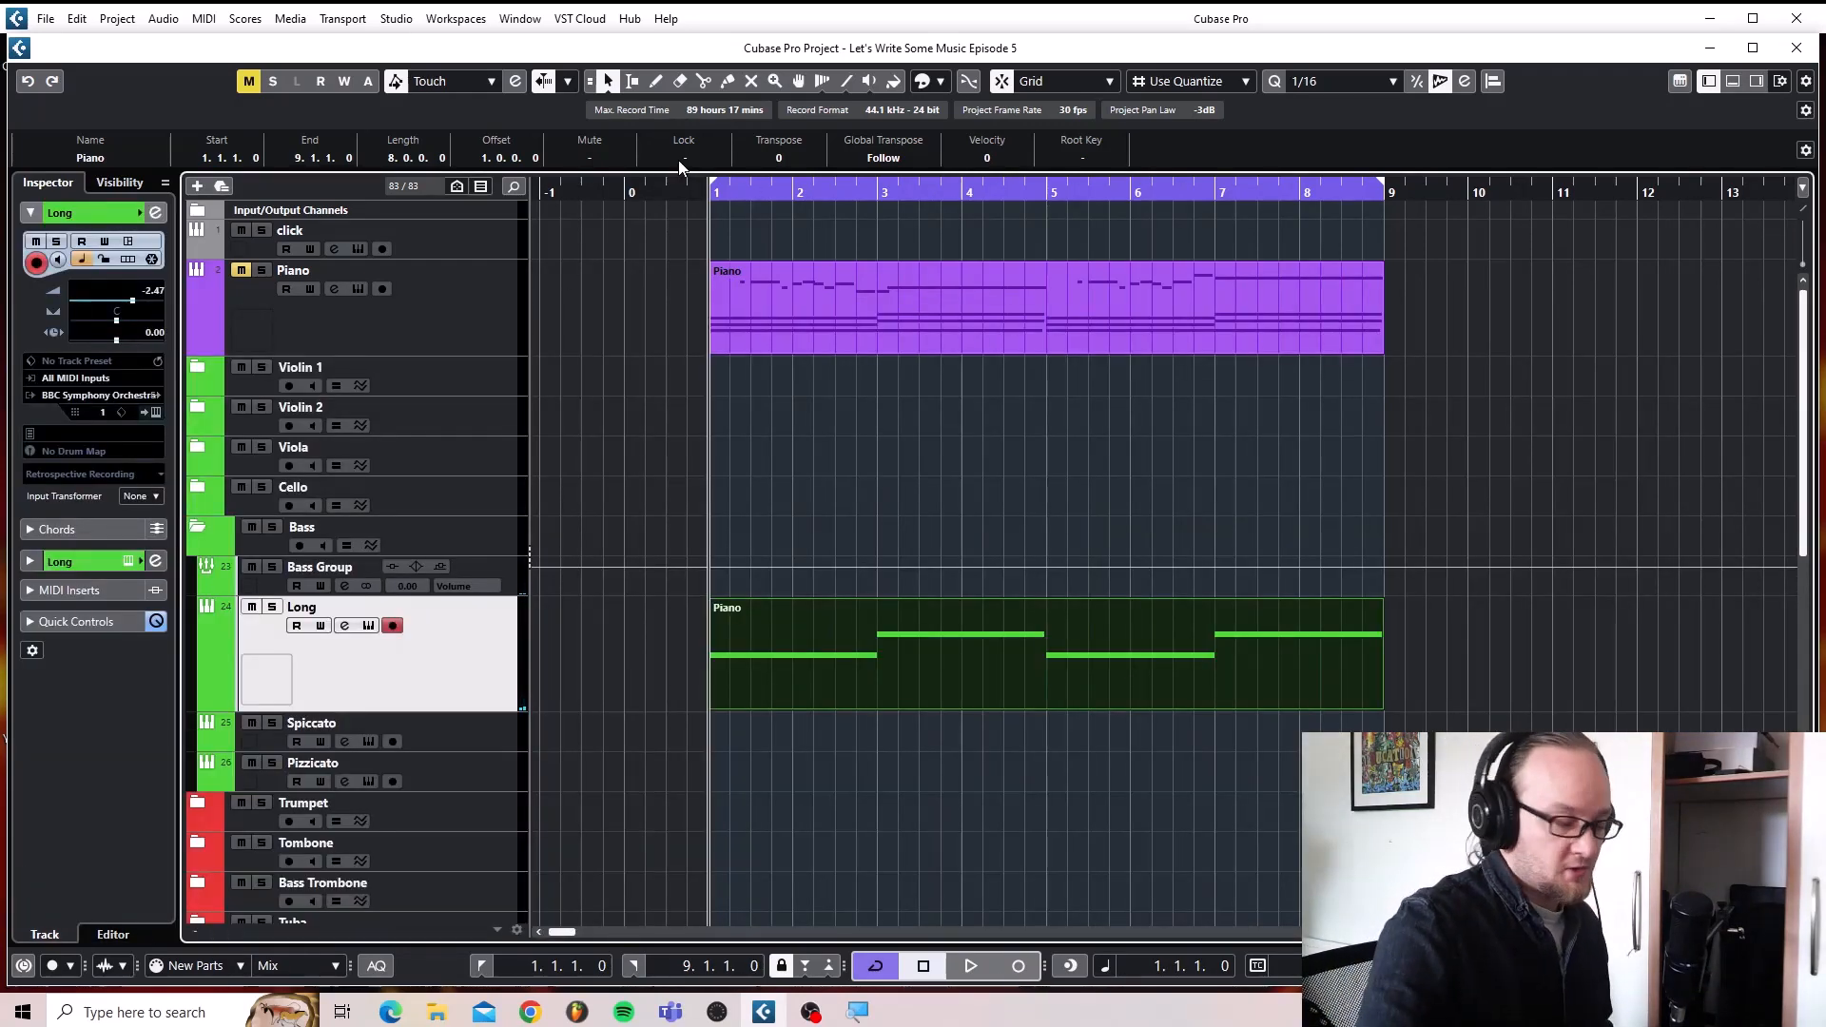
key(space)
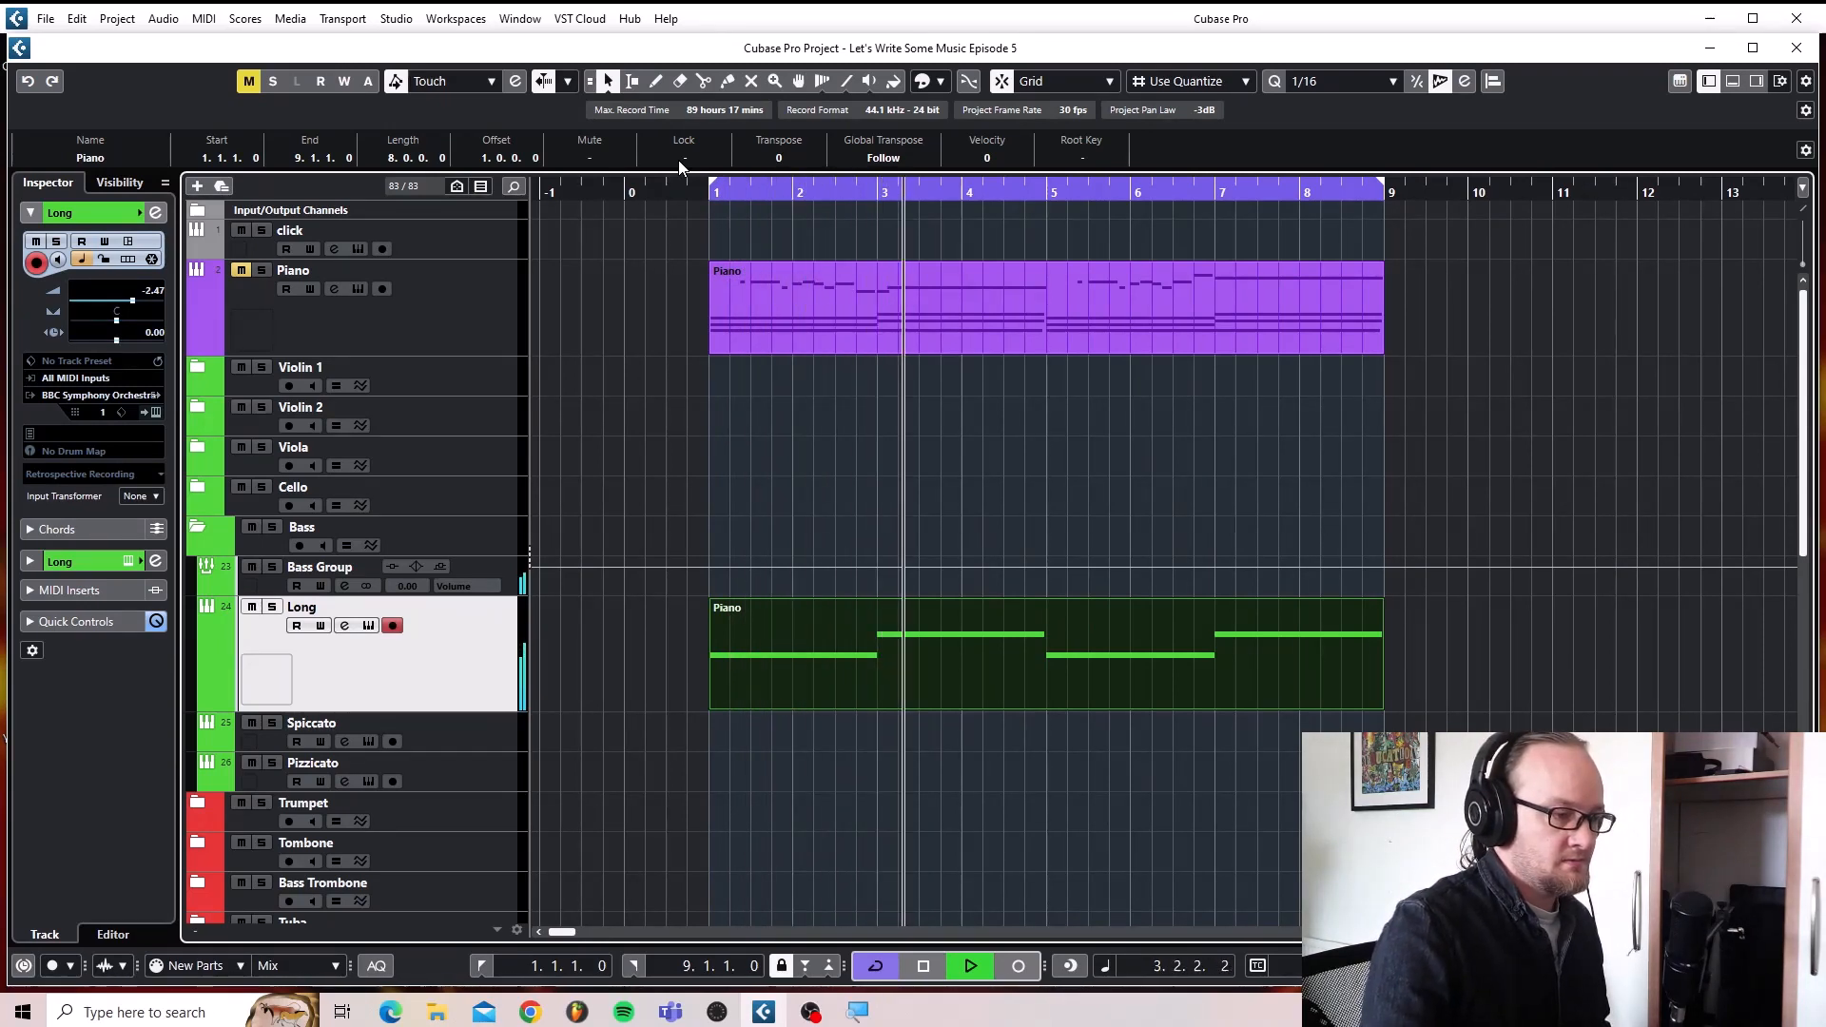
key(space)
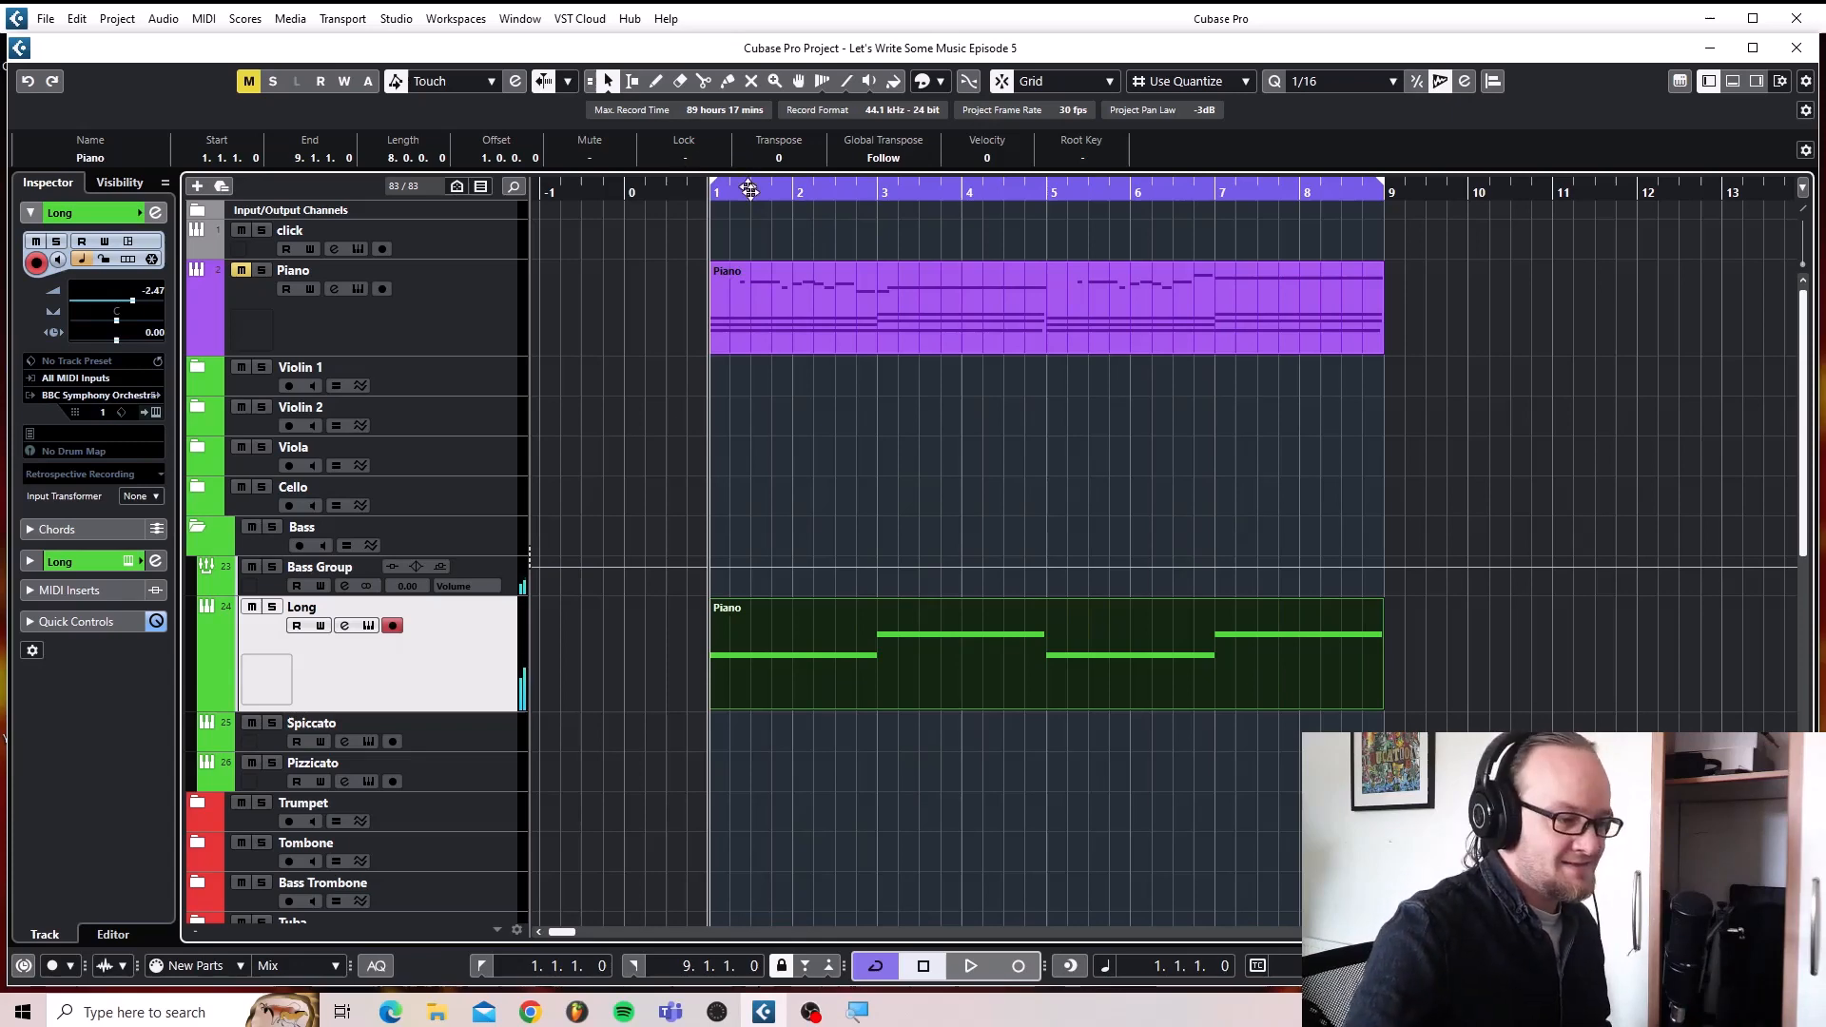
Reopen the Bass Long part and transpose all its notes down one octave, to B0 and E1.
double_click(962, 658)
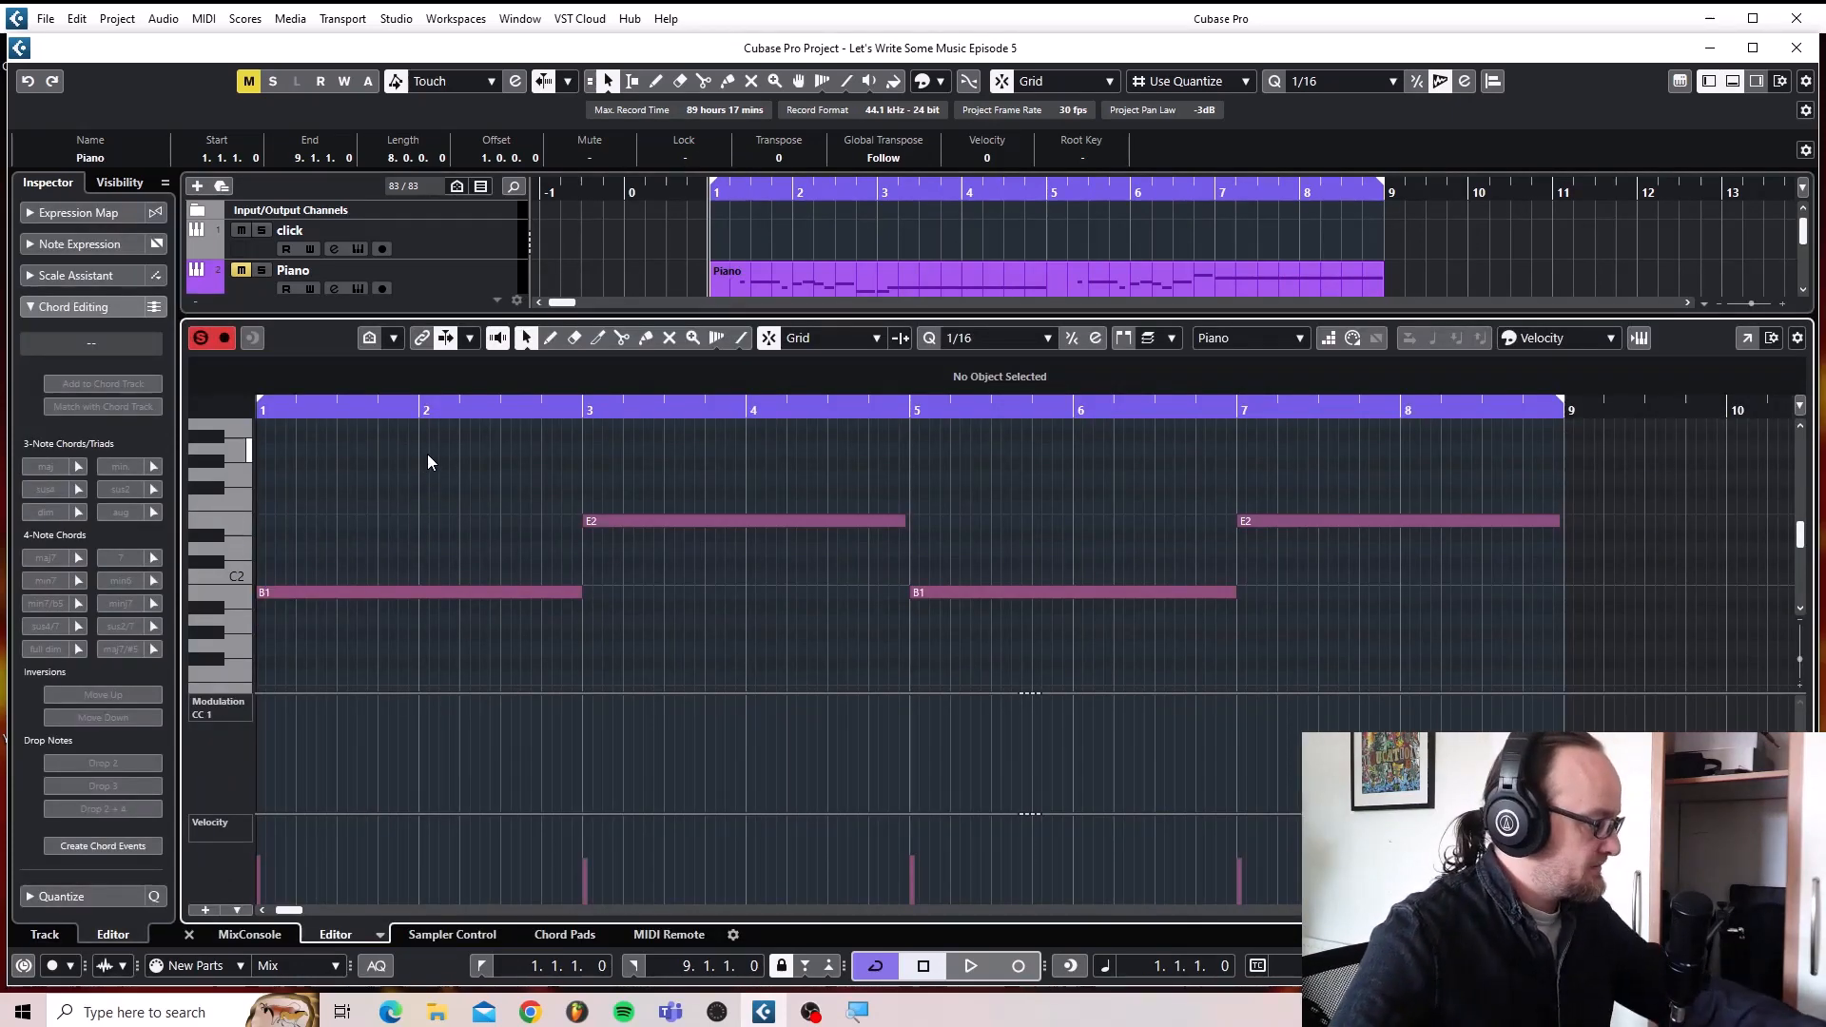
key(ctrl+a)
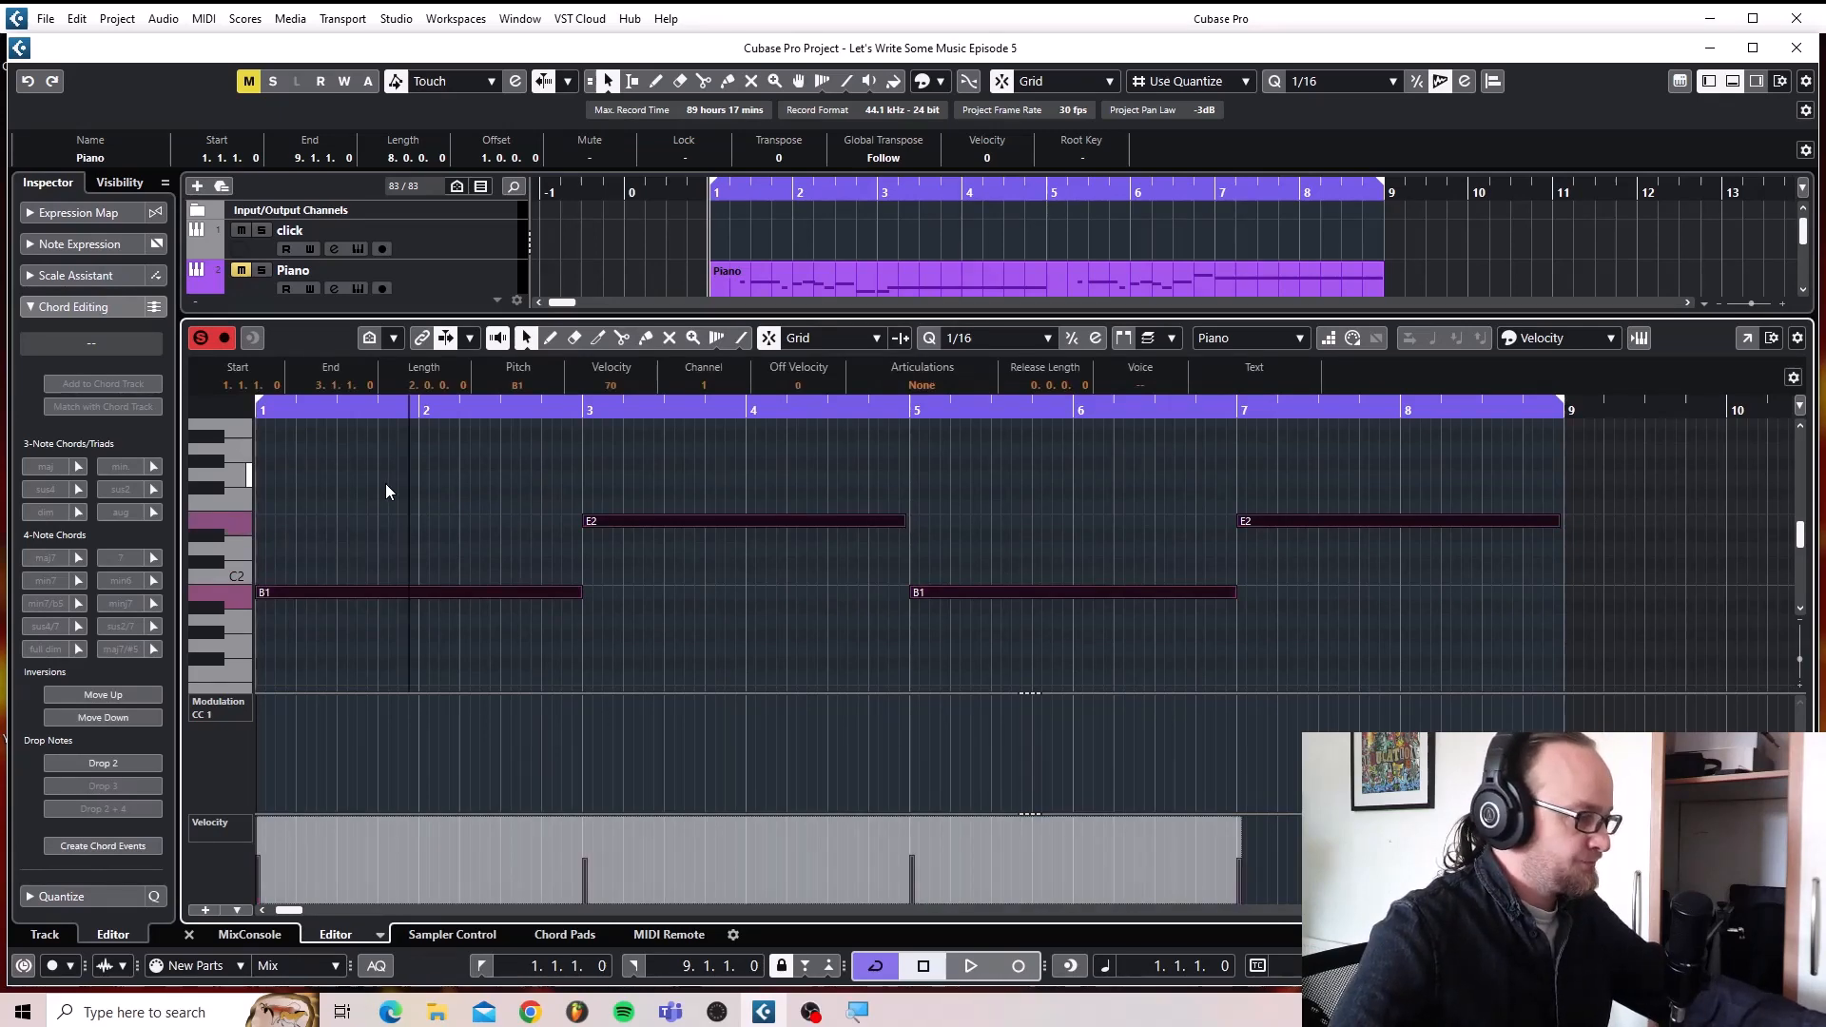
scroll(385, 483, left, 2)
scroll(562, 586, down, 2)
scroll(562, 586, down, 1)
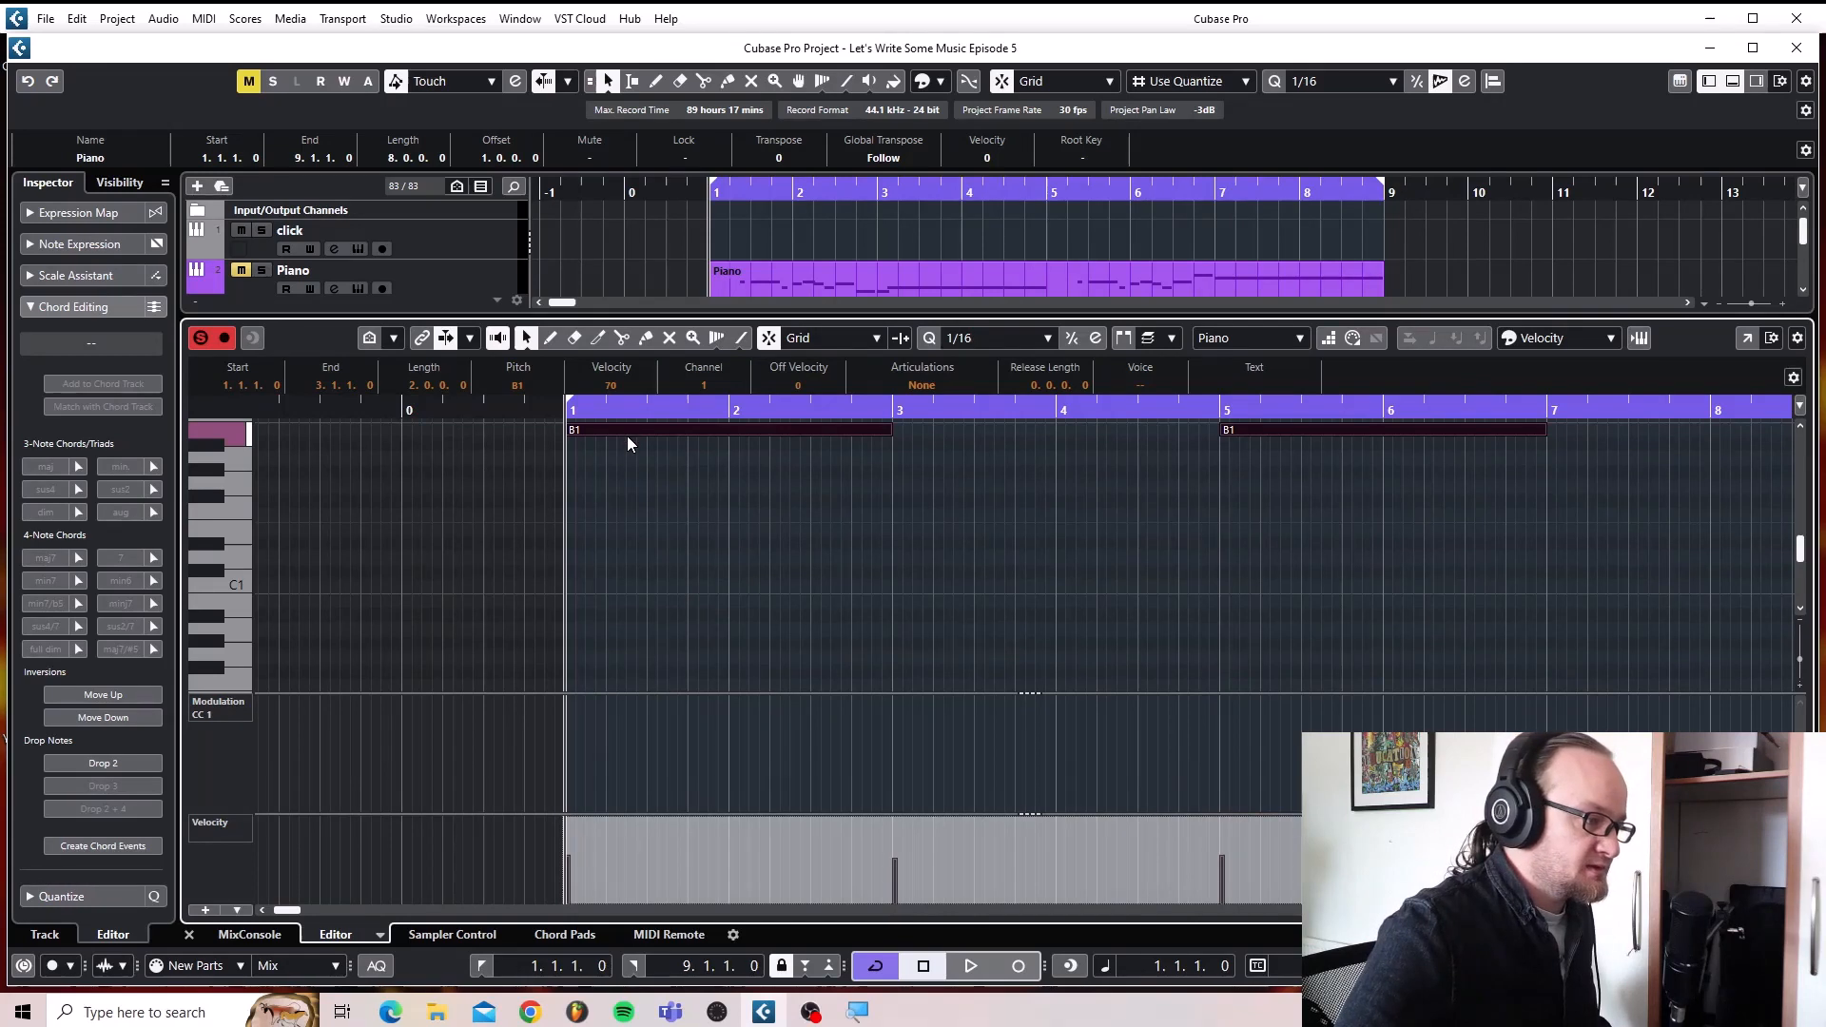
drag(628, 430, 624, 599)
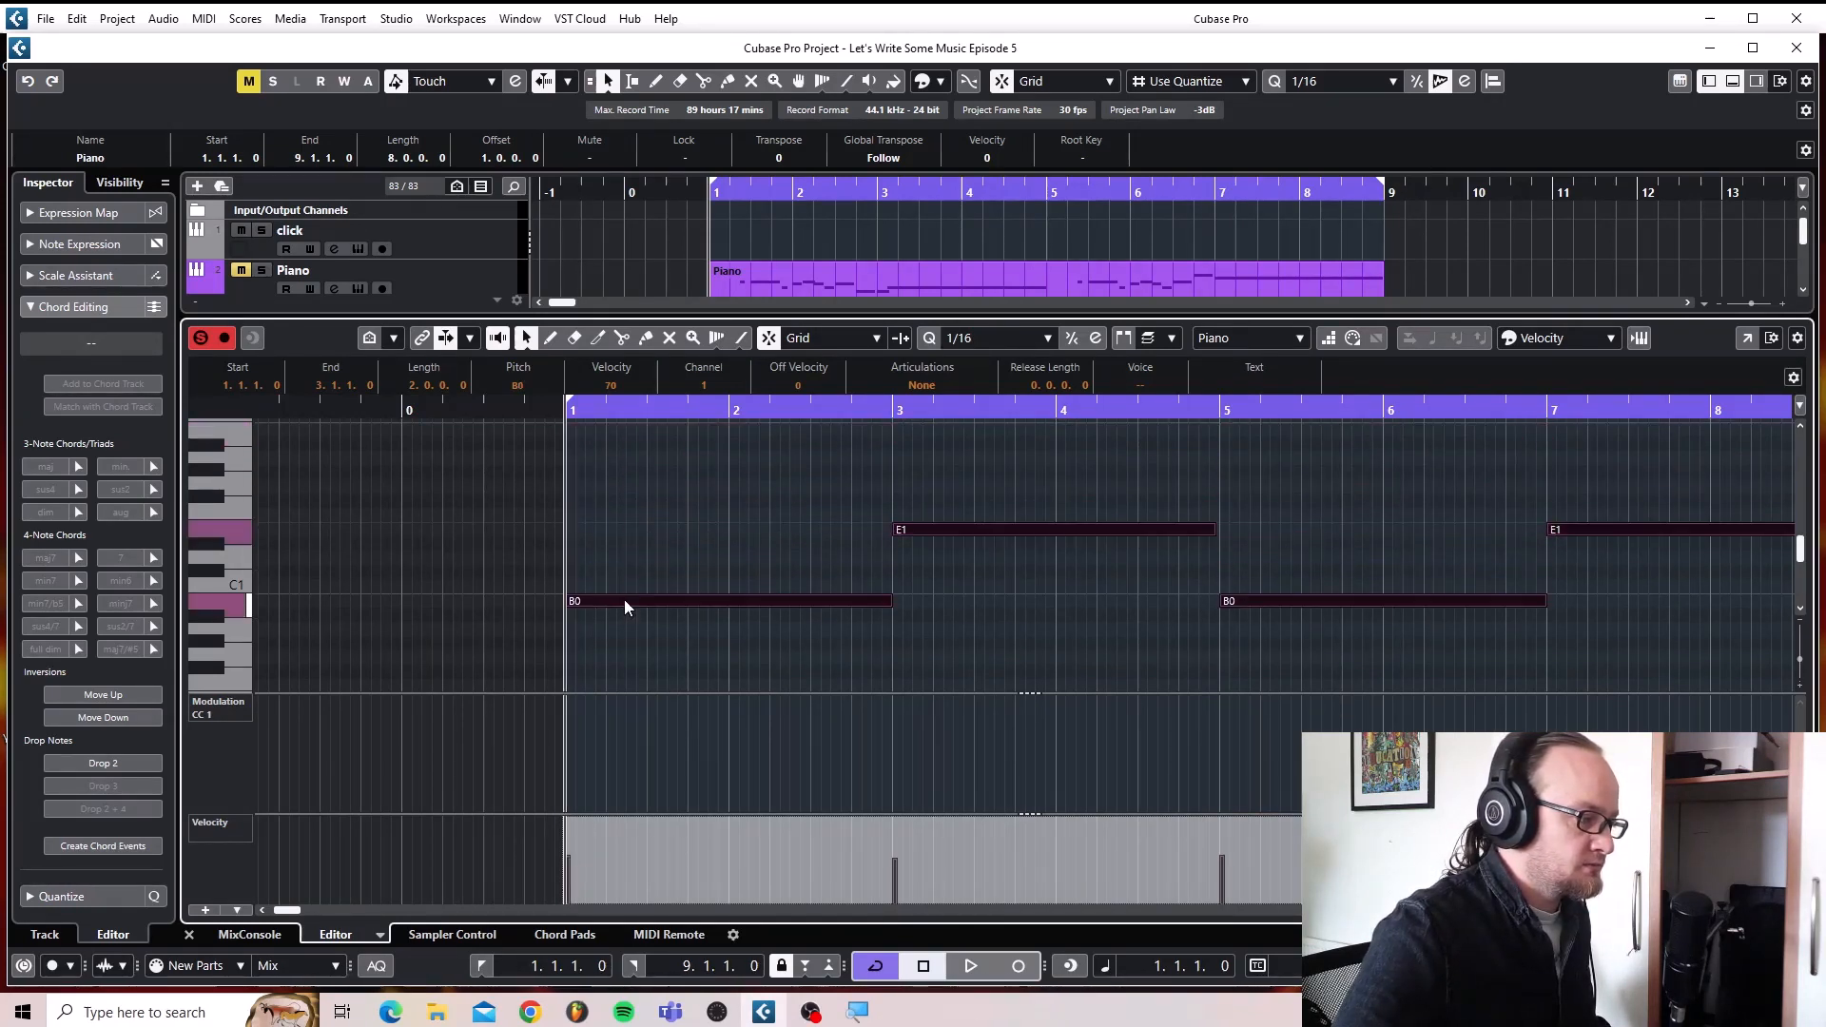
Close the note editor and listen to the bass line in its lower octave.
click(189, 934)
key(space)
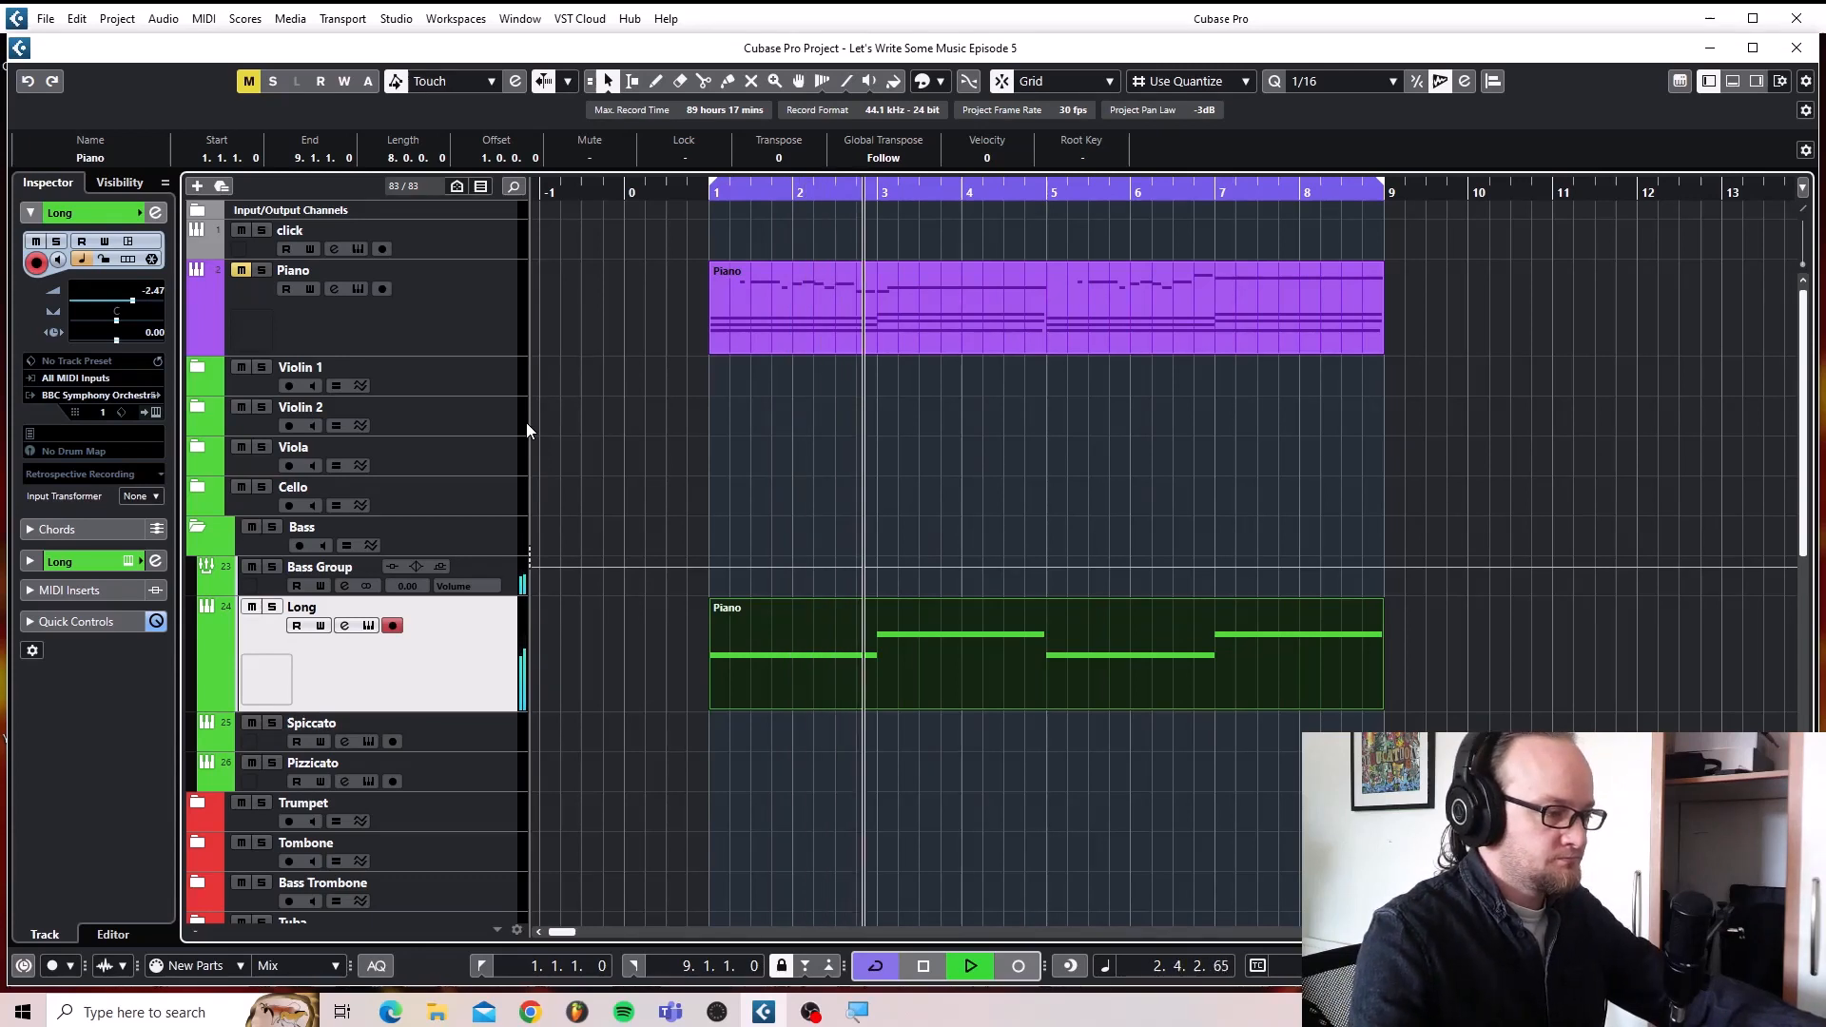
key(space)
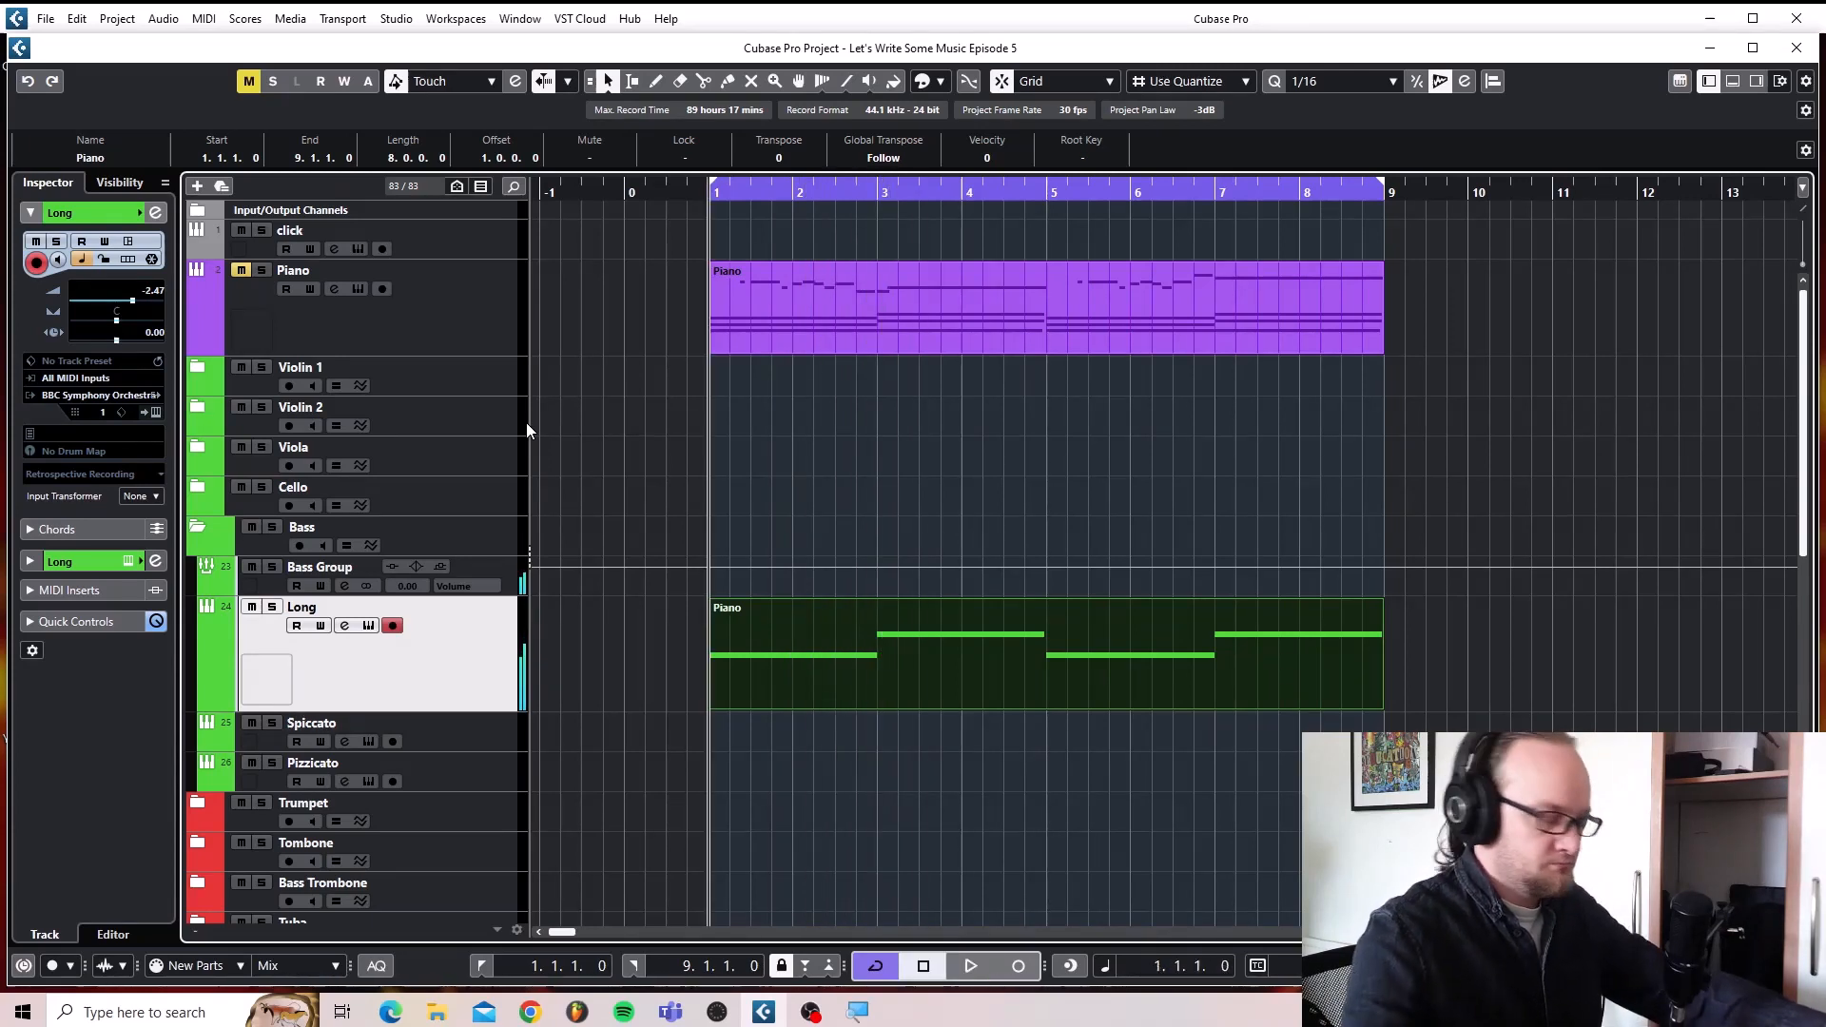
Collapse the Bass folder, expand the Cello folder, and copy the Piano part onto the Cello Long track at bar 1.
click(200, 530)
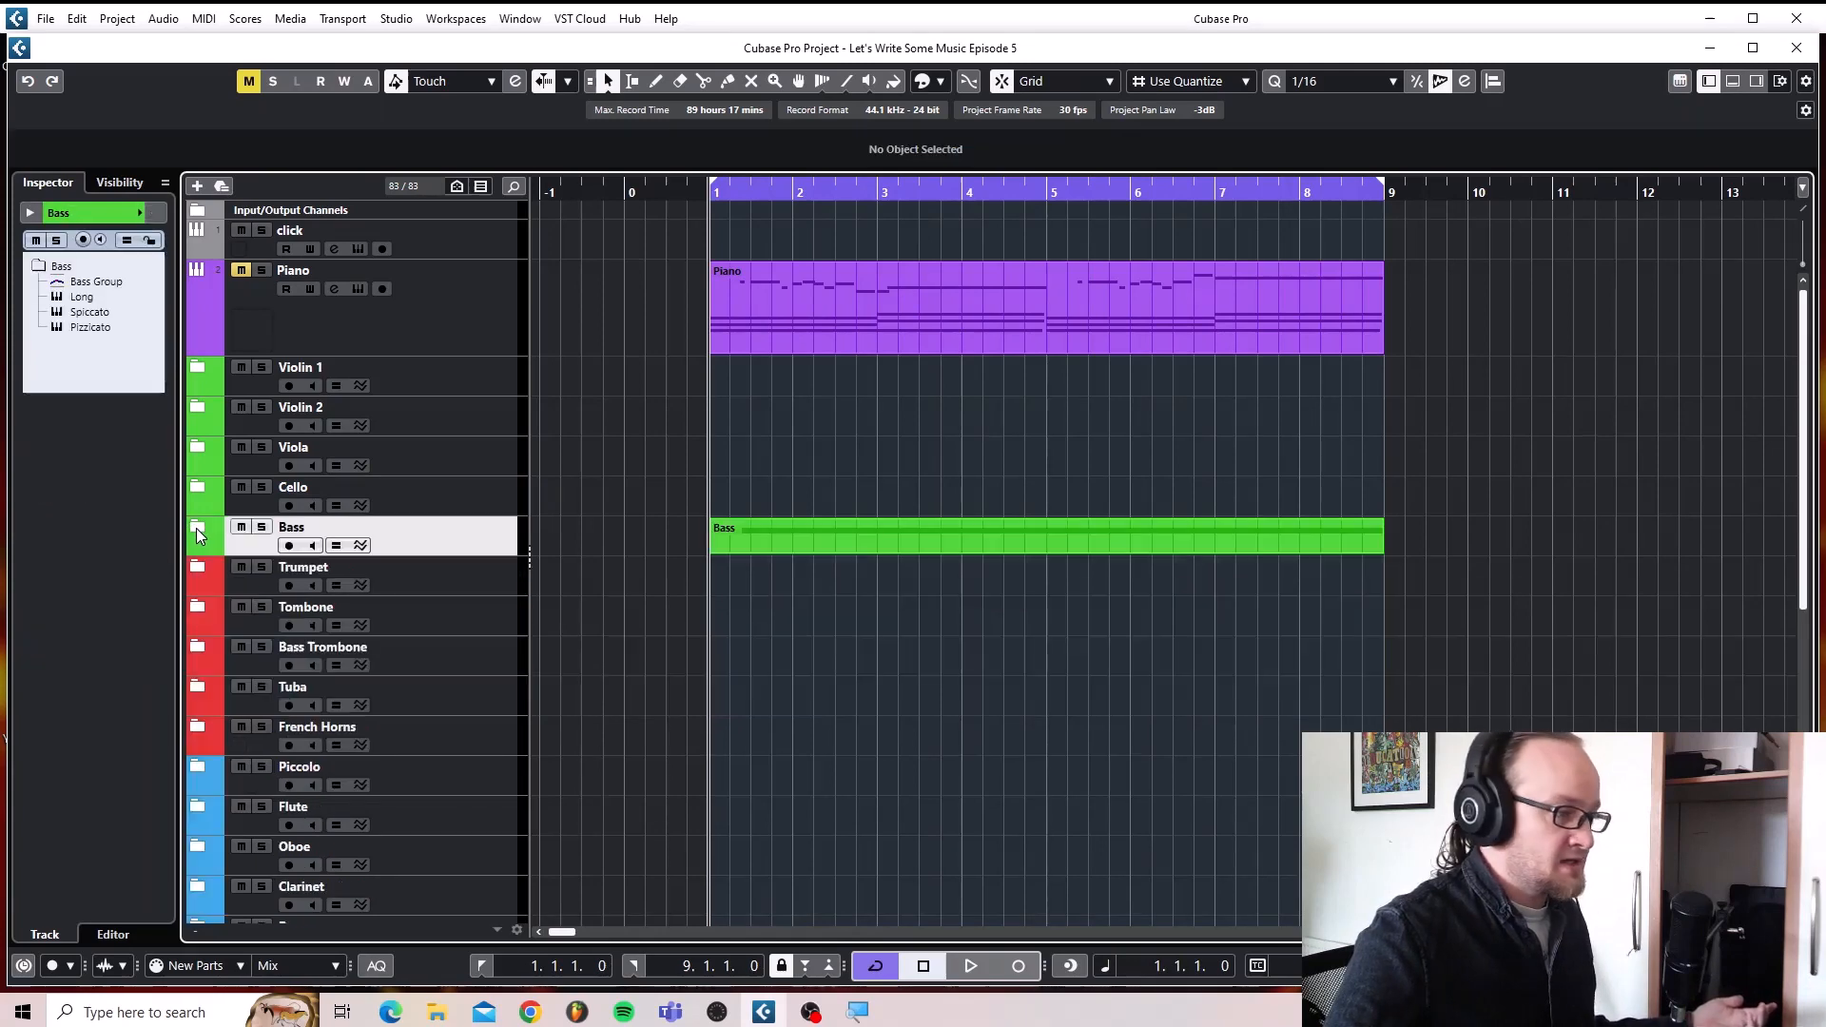
click(198, 485)
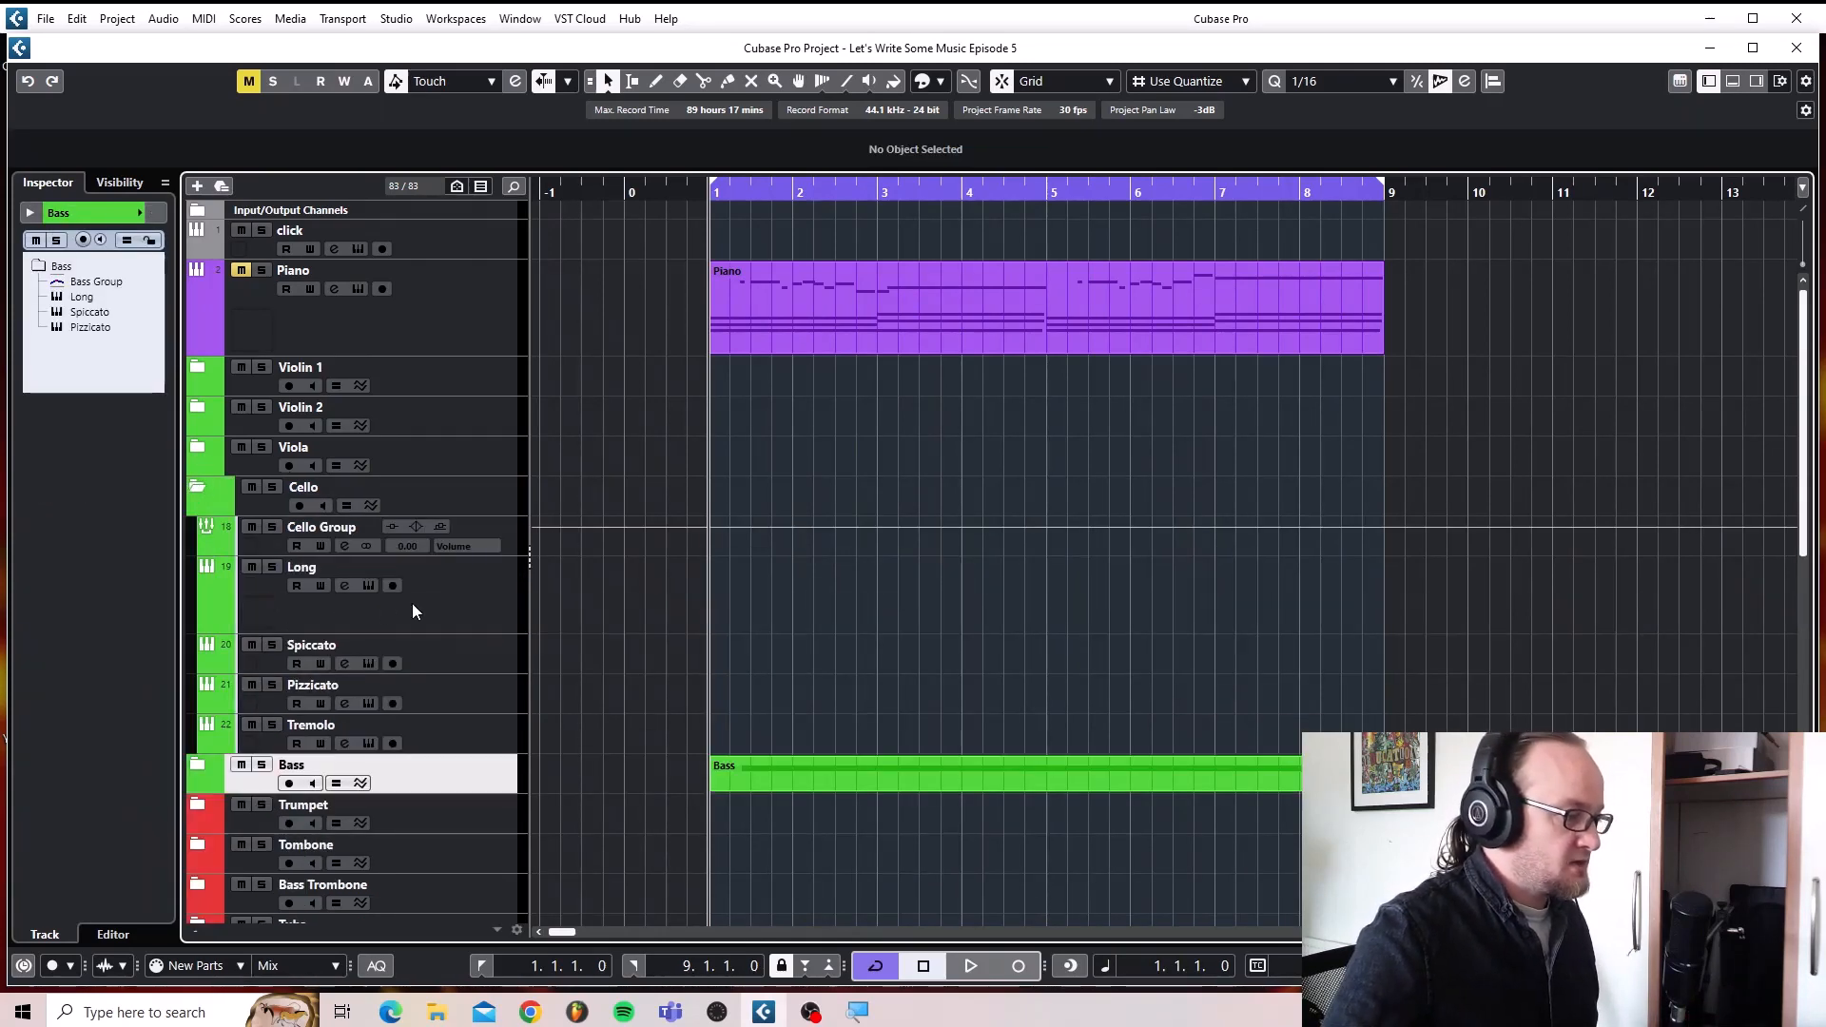
click(880, 318)
click(453, 593)
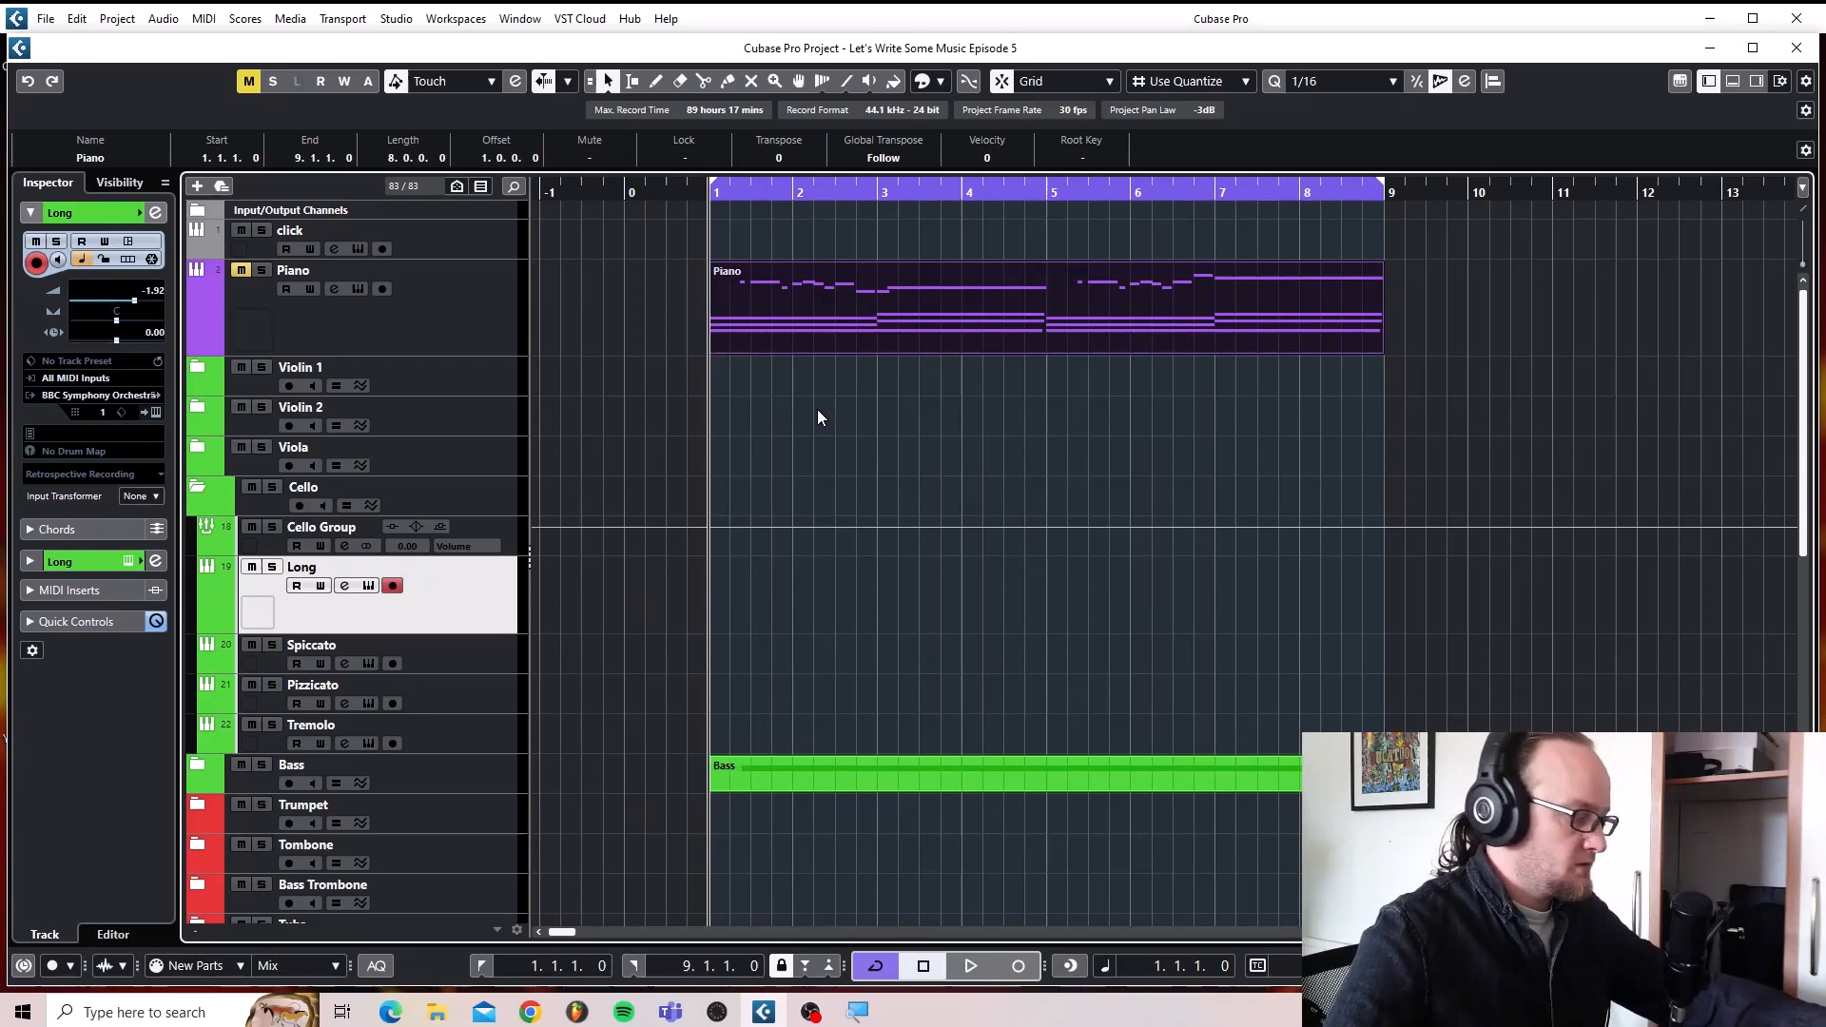
key(ctrl+v)
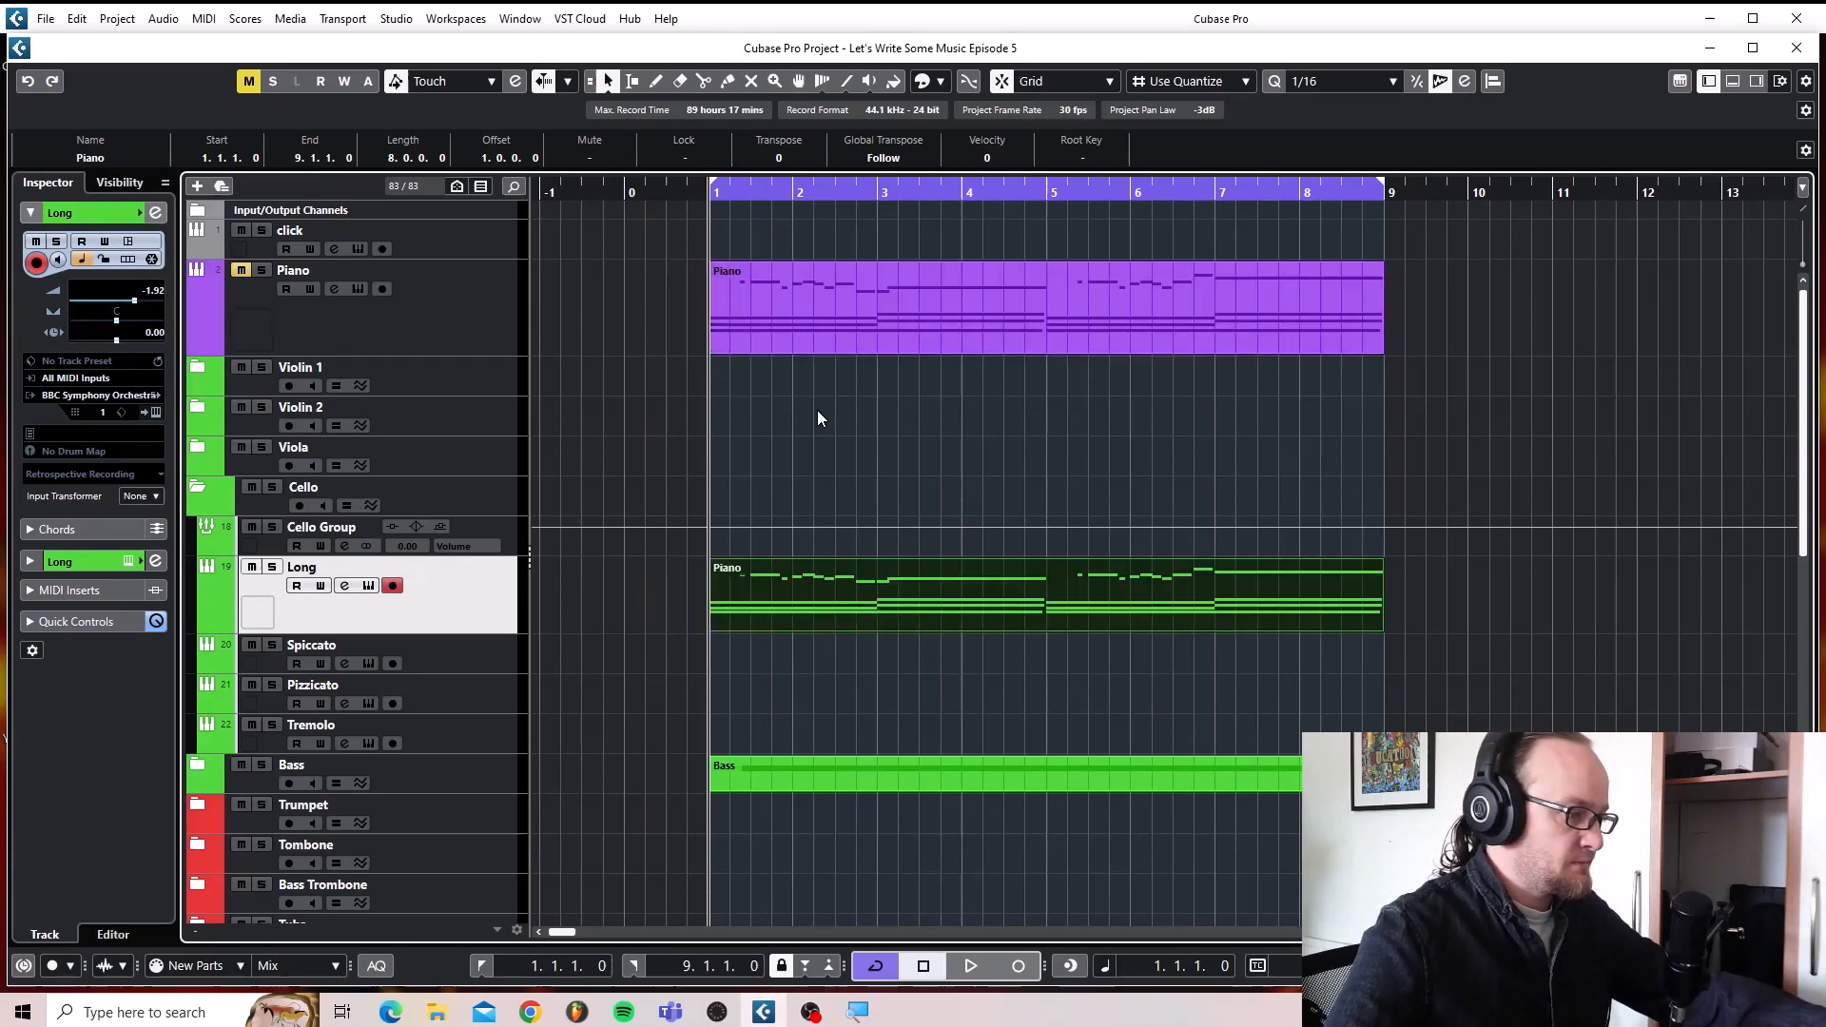
Open the copied Cello Long part for editing and delete its upper melody notes, keeping the low chord notes.
double_click(786, 594)
scroll(454, 549, up, 3)
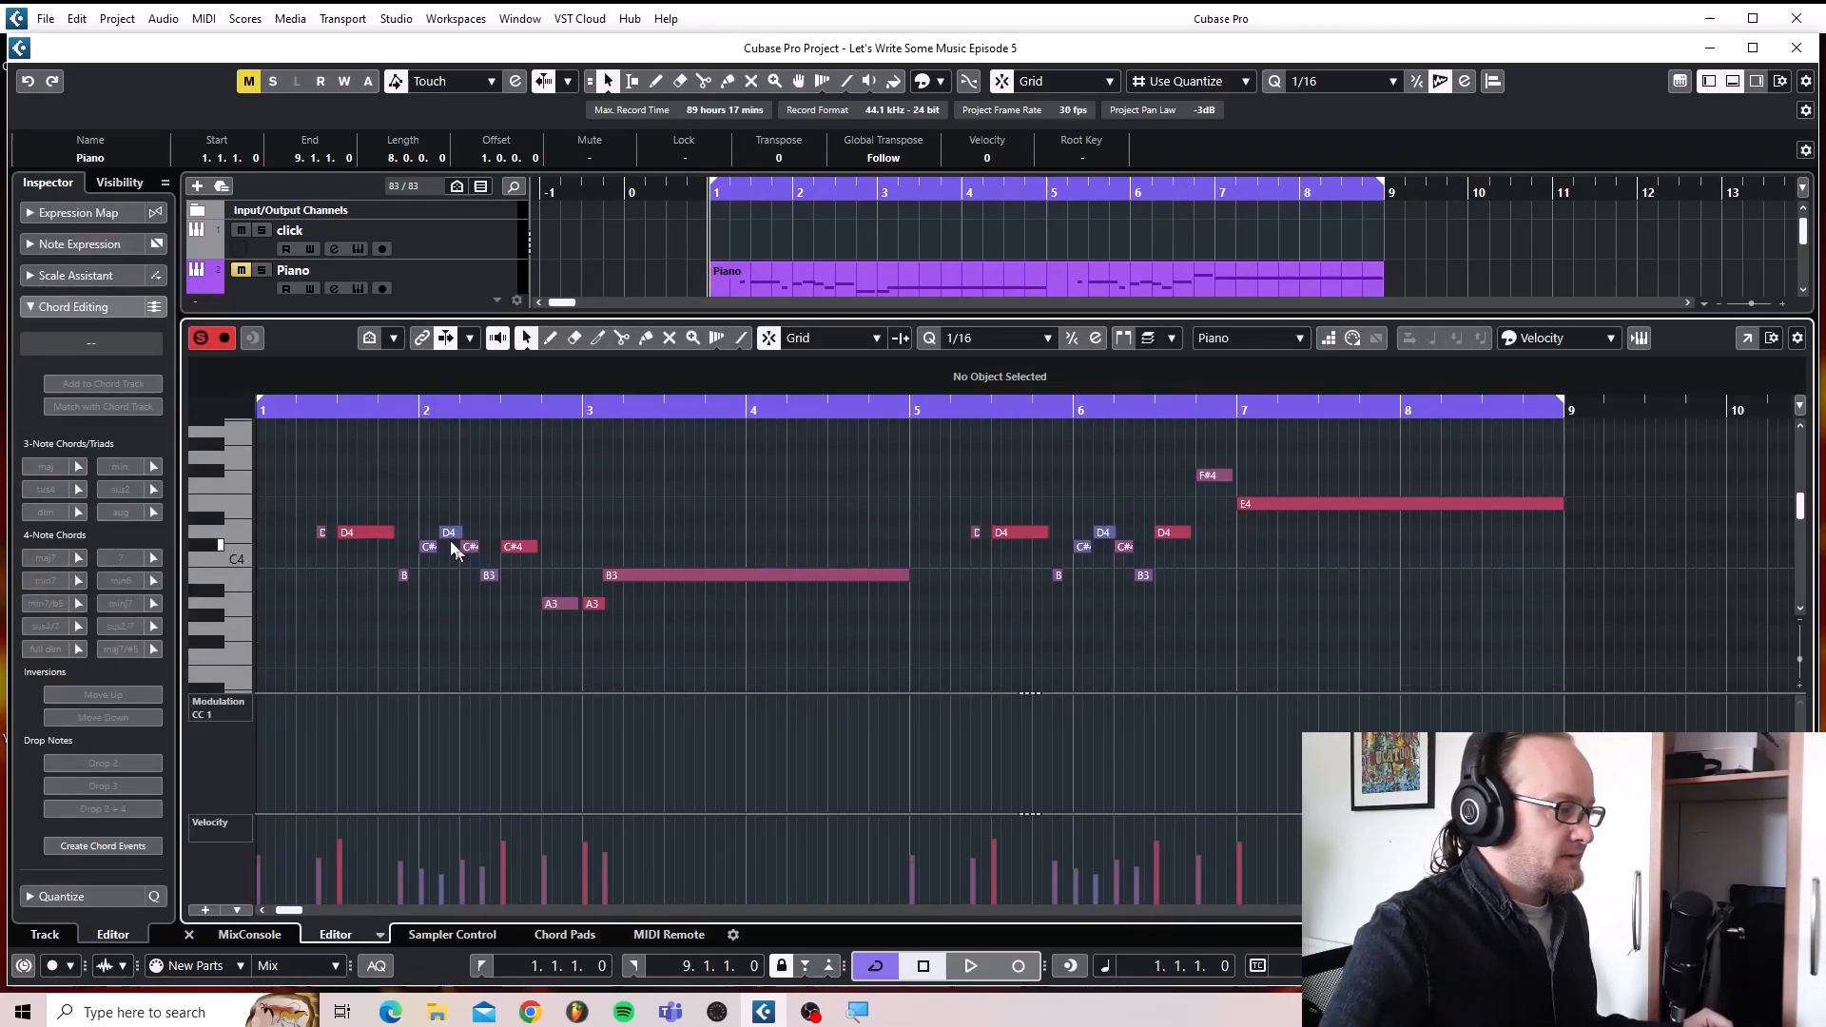
drag(297, 460, 1453, 637)
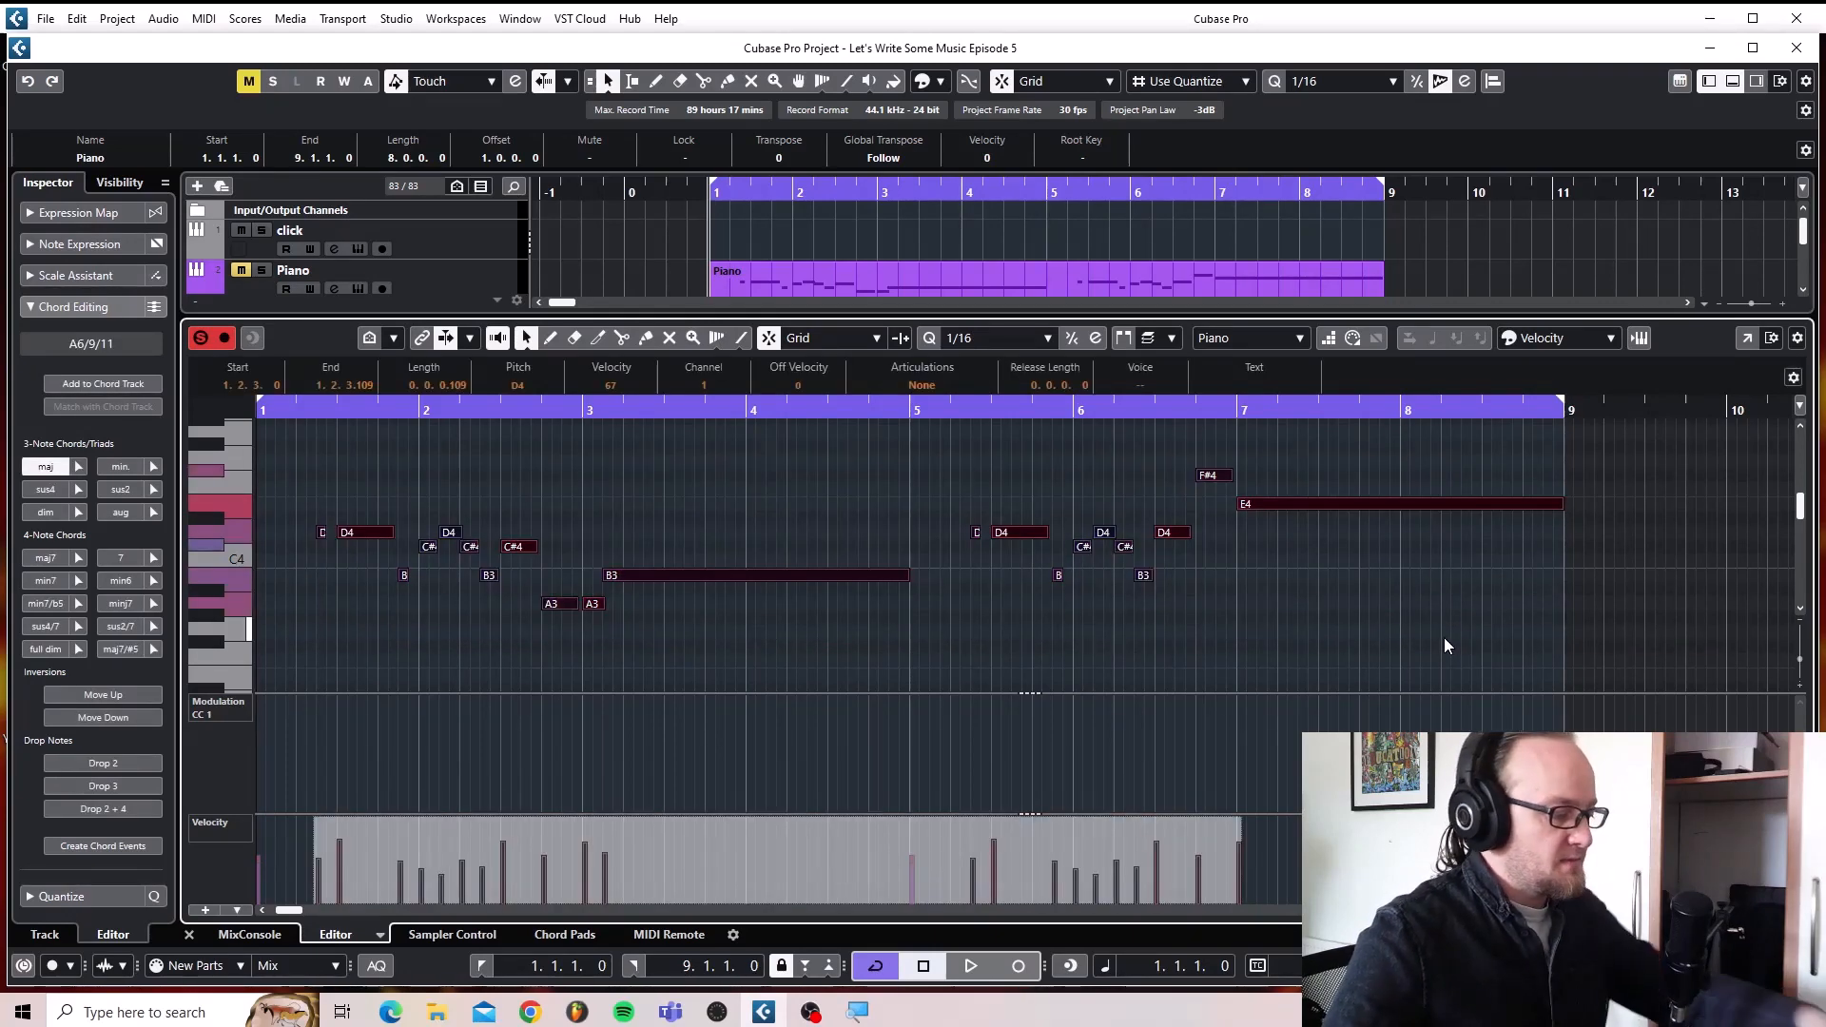
key(Delete)
scroll(614, 553, down, 7)
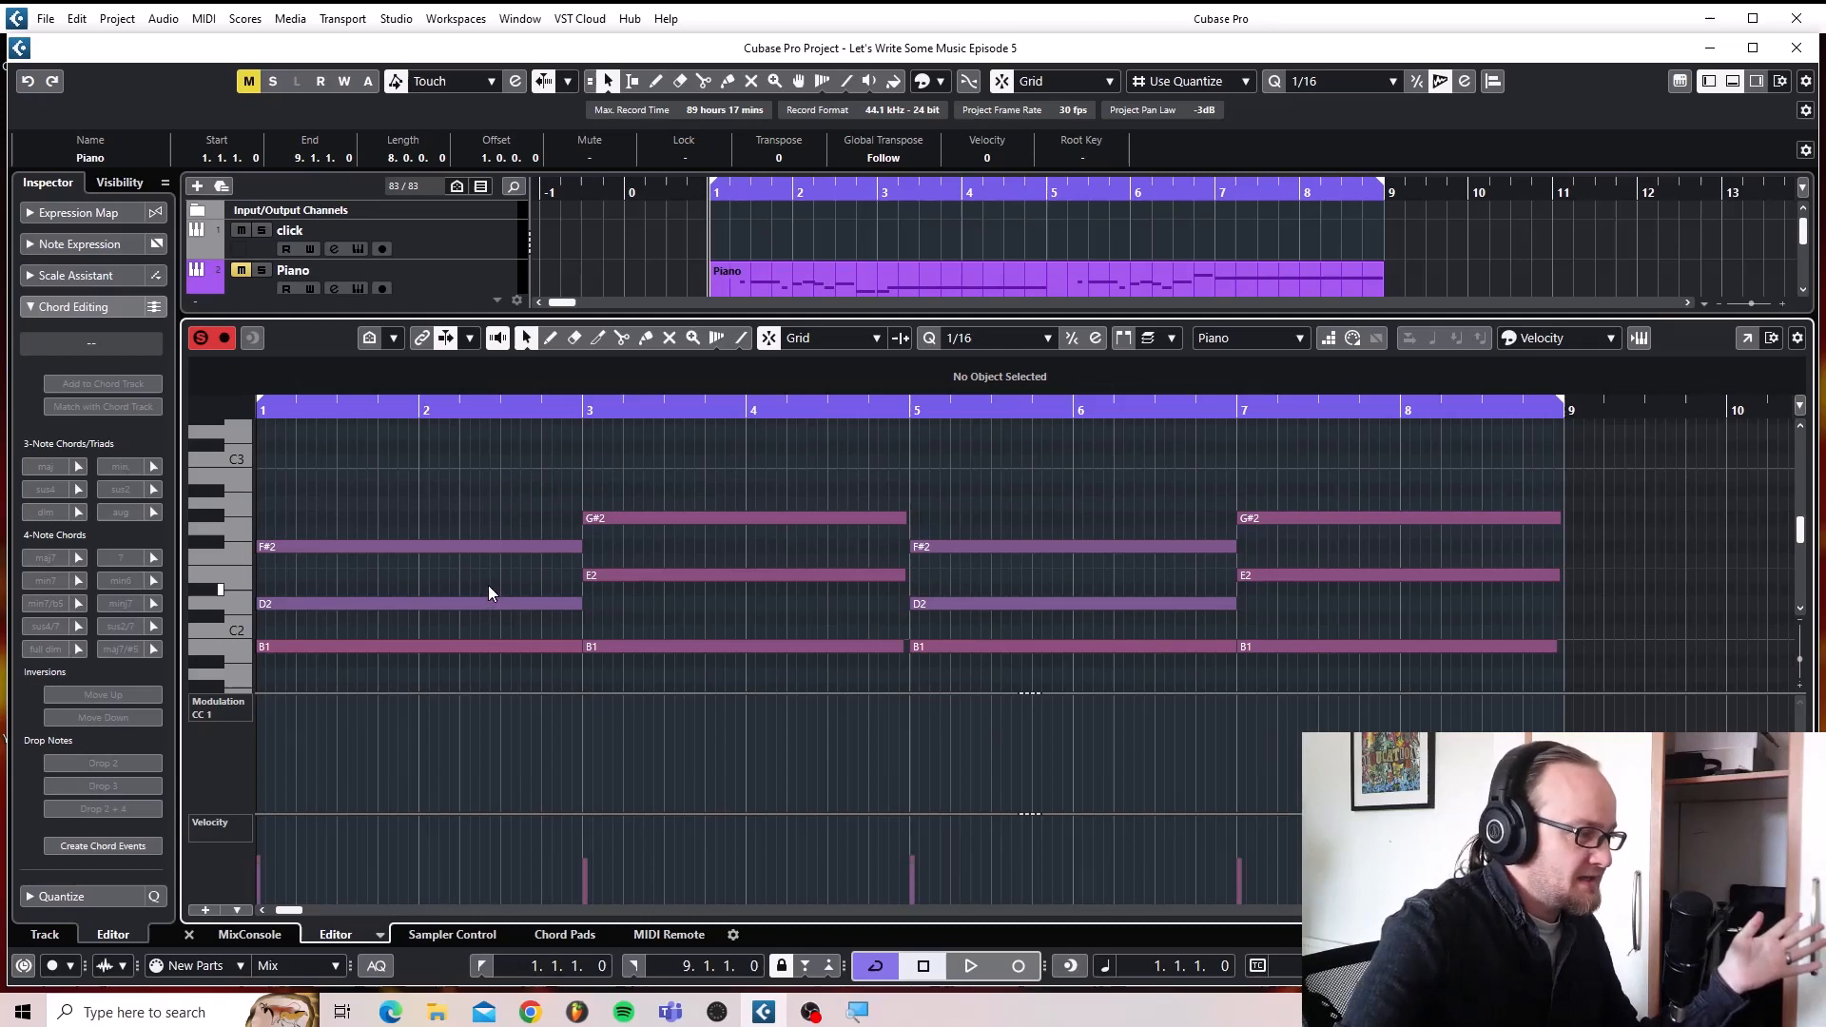
Trim the Cello Long chords to a single line, keeping only F#2 at bars 1 and 5 and B1 at bars 3 and 7.
drag(493, 578, 499, 654)
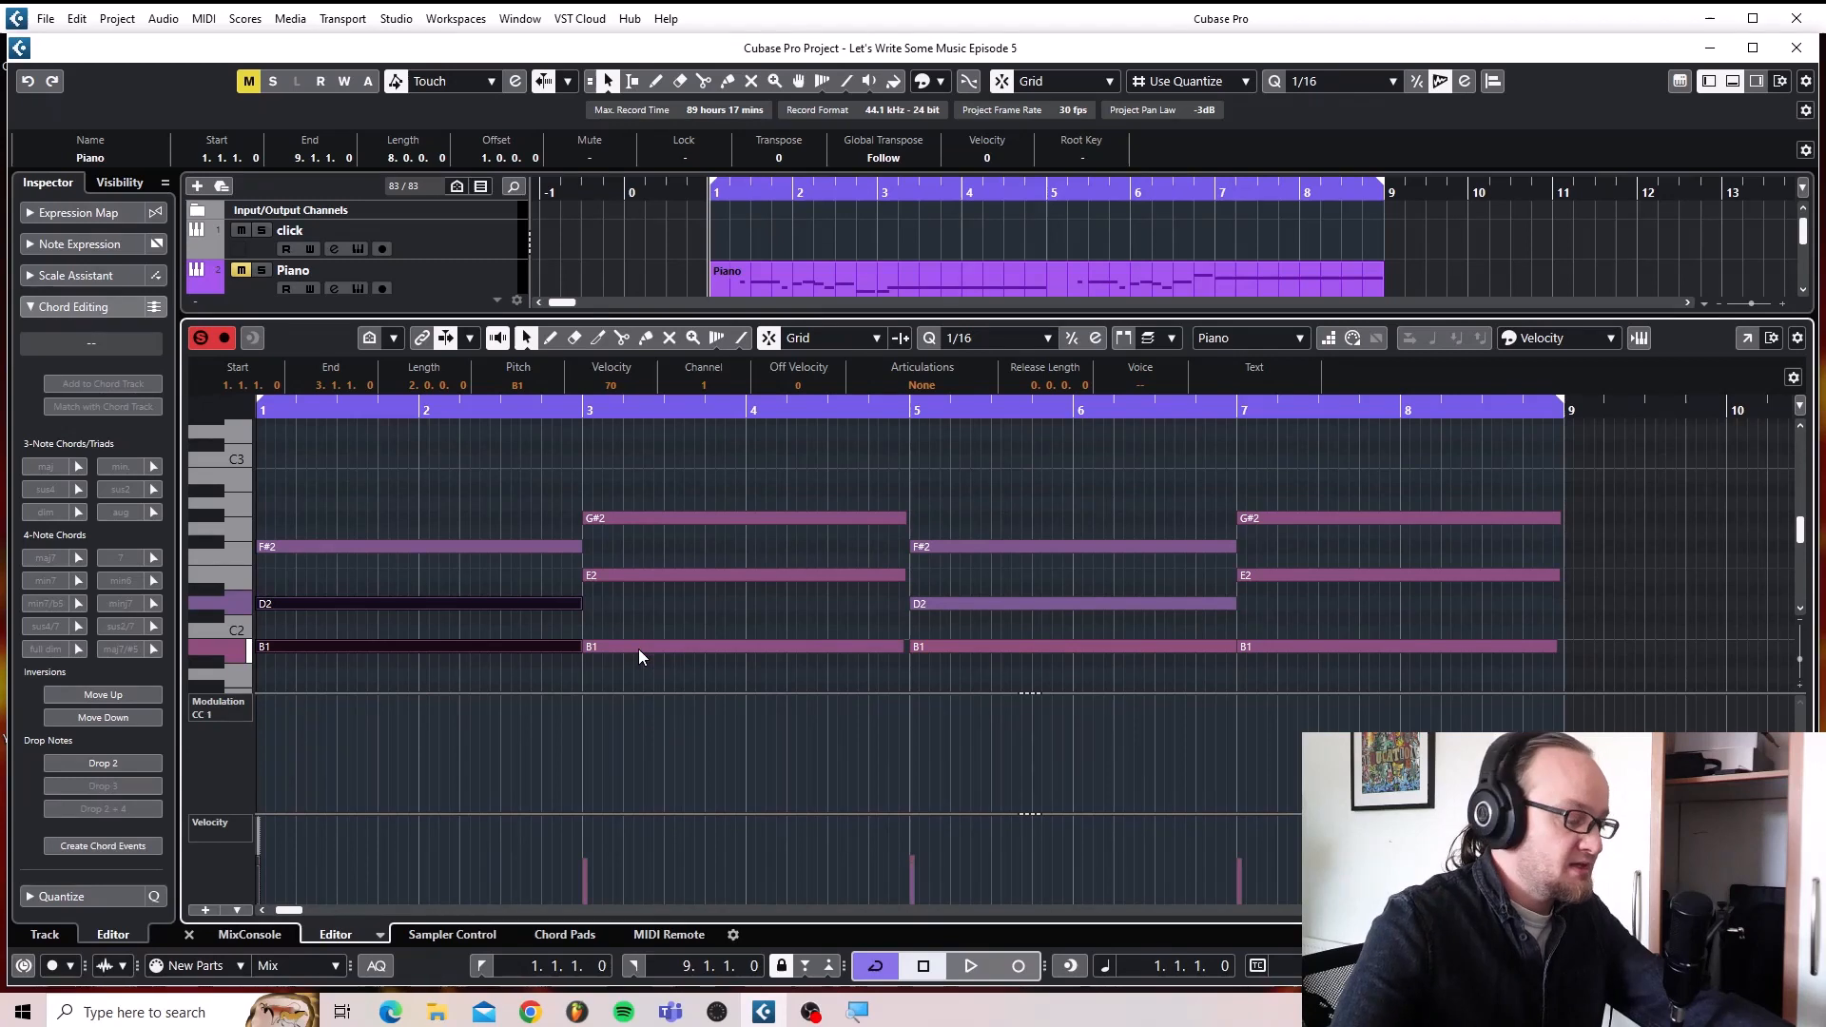
key(Delete)
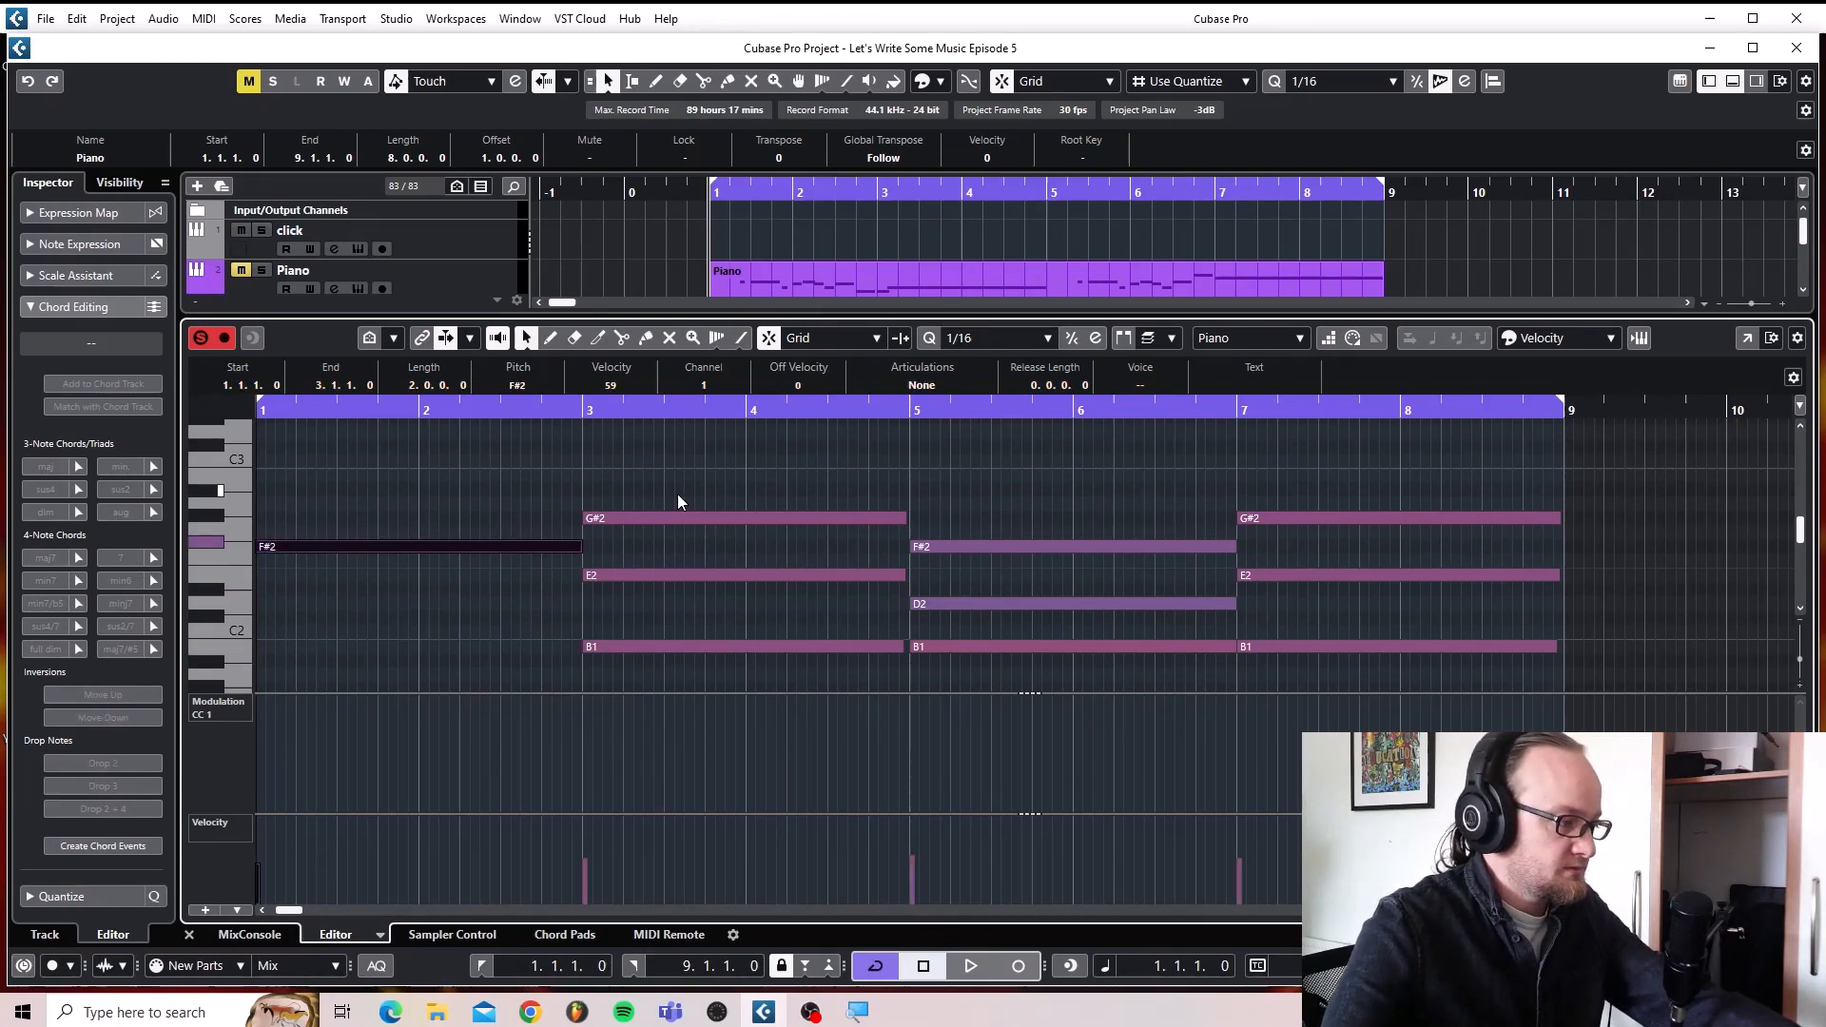
drag(678, 495, 681, 590)
key(Delete)
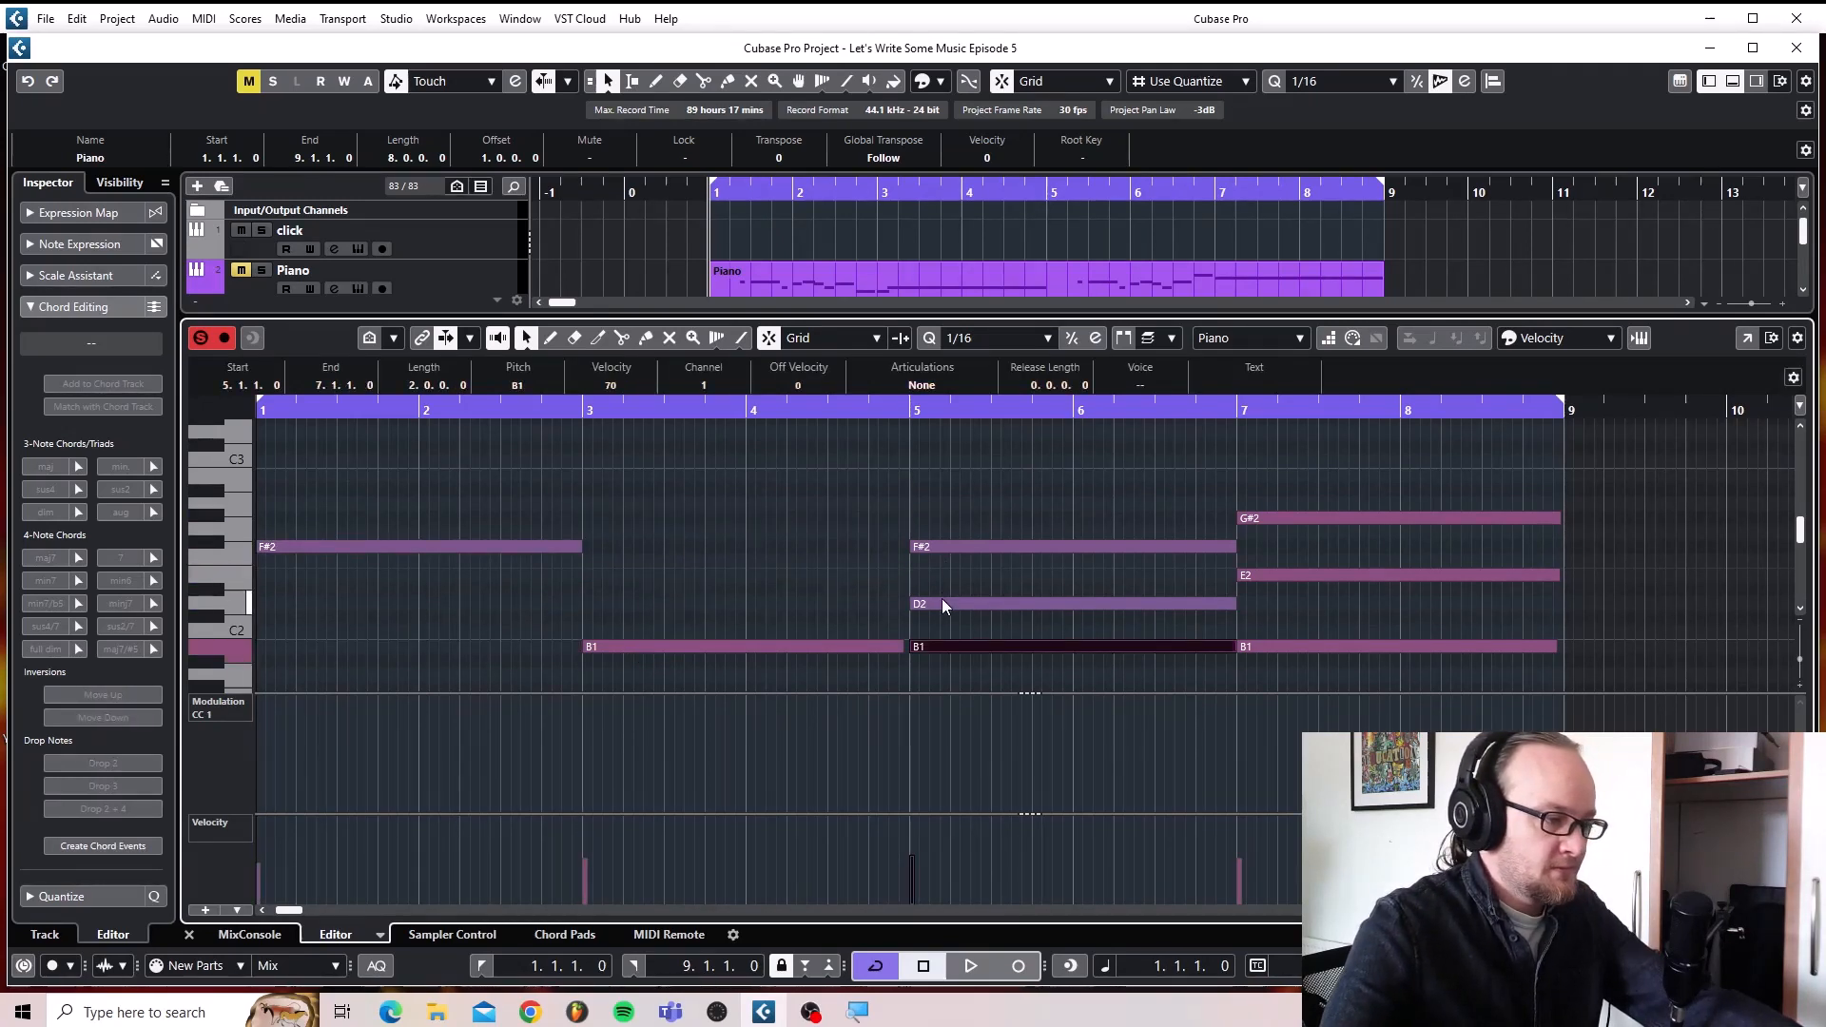
drag(960, 573, 968, 653)
key(Delete)
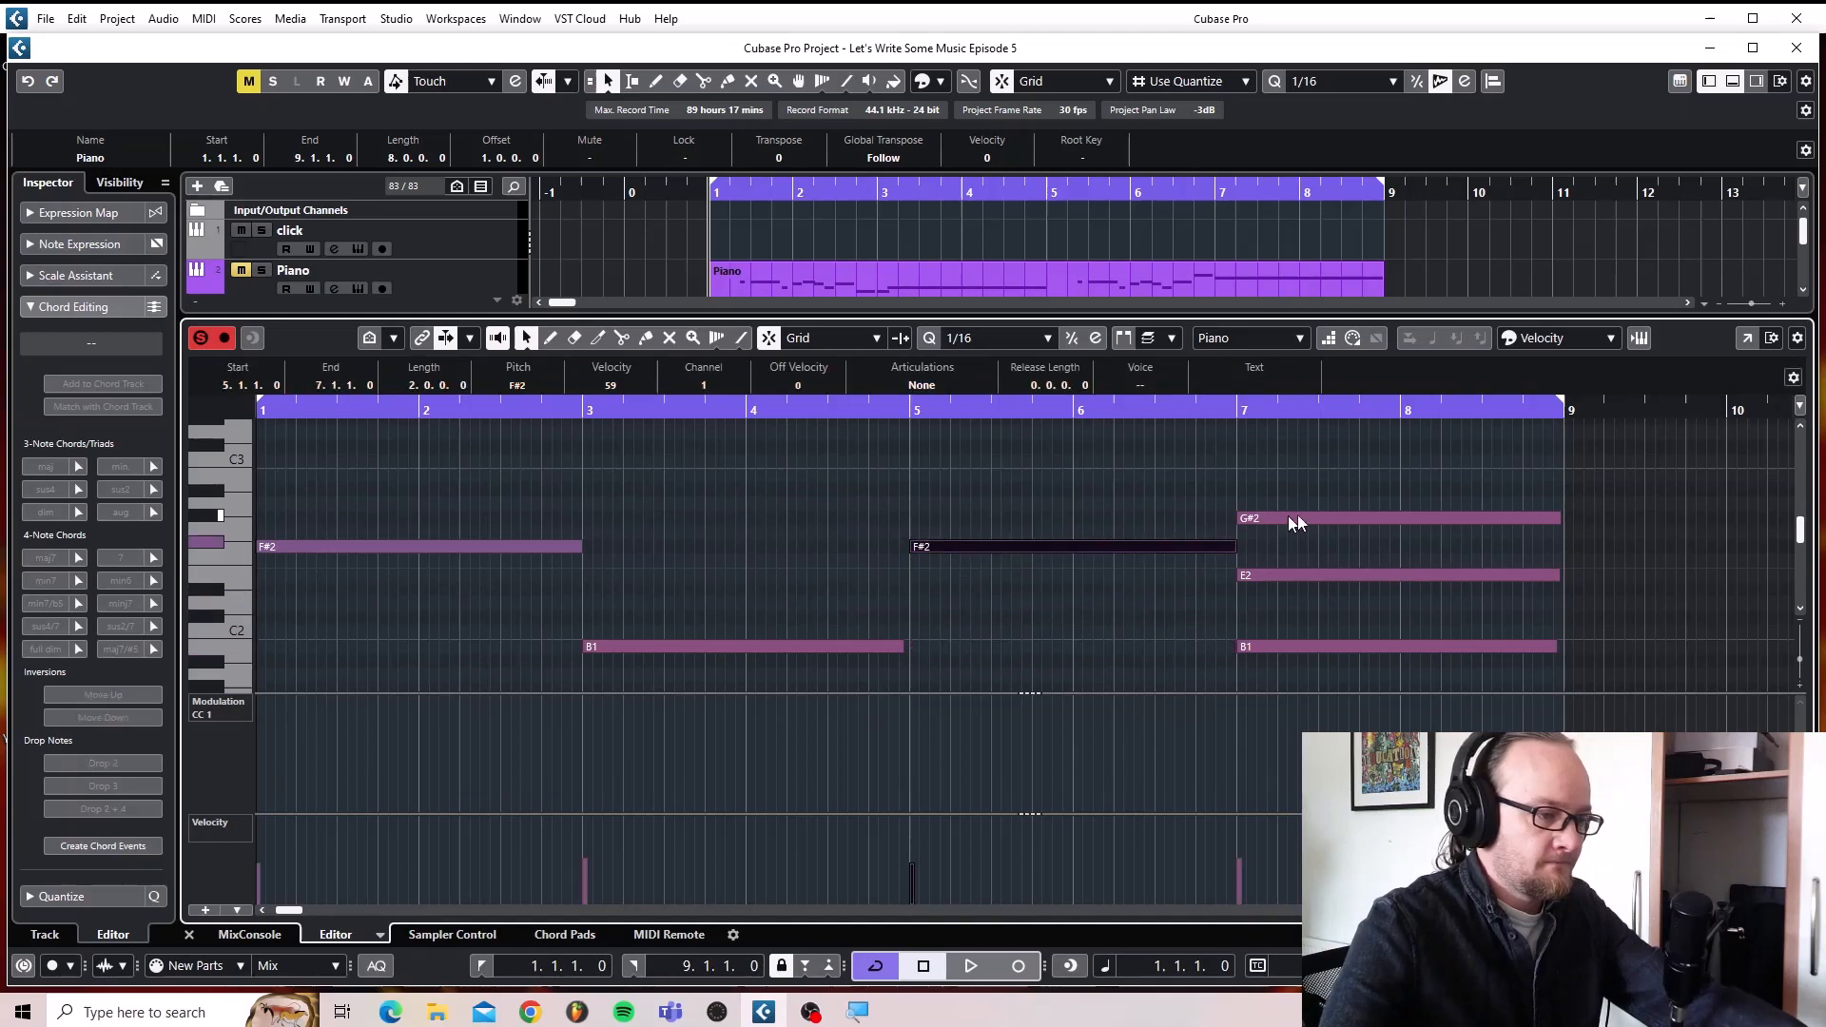
drag(1298, 505, 1306, 580)
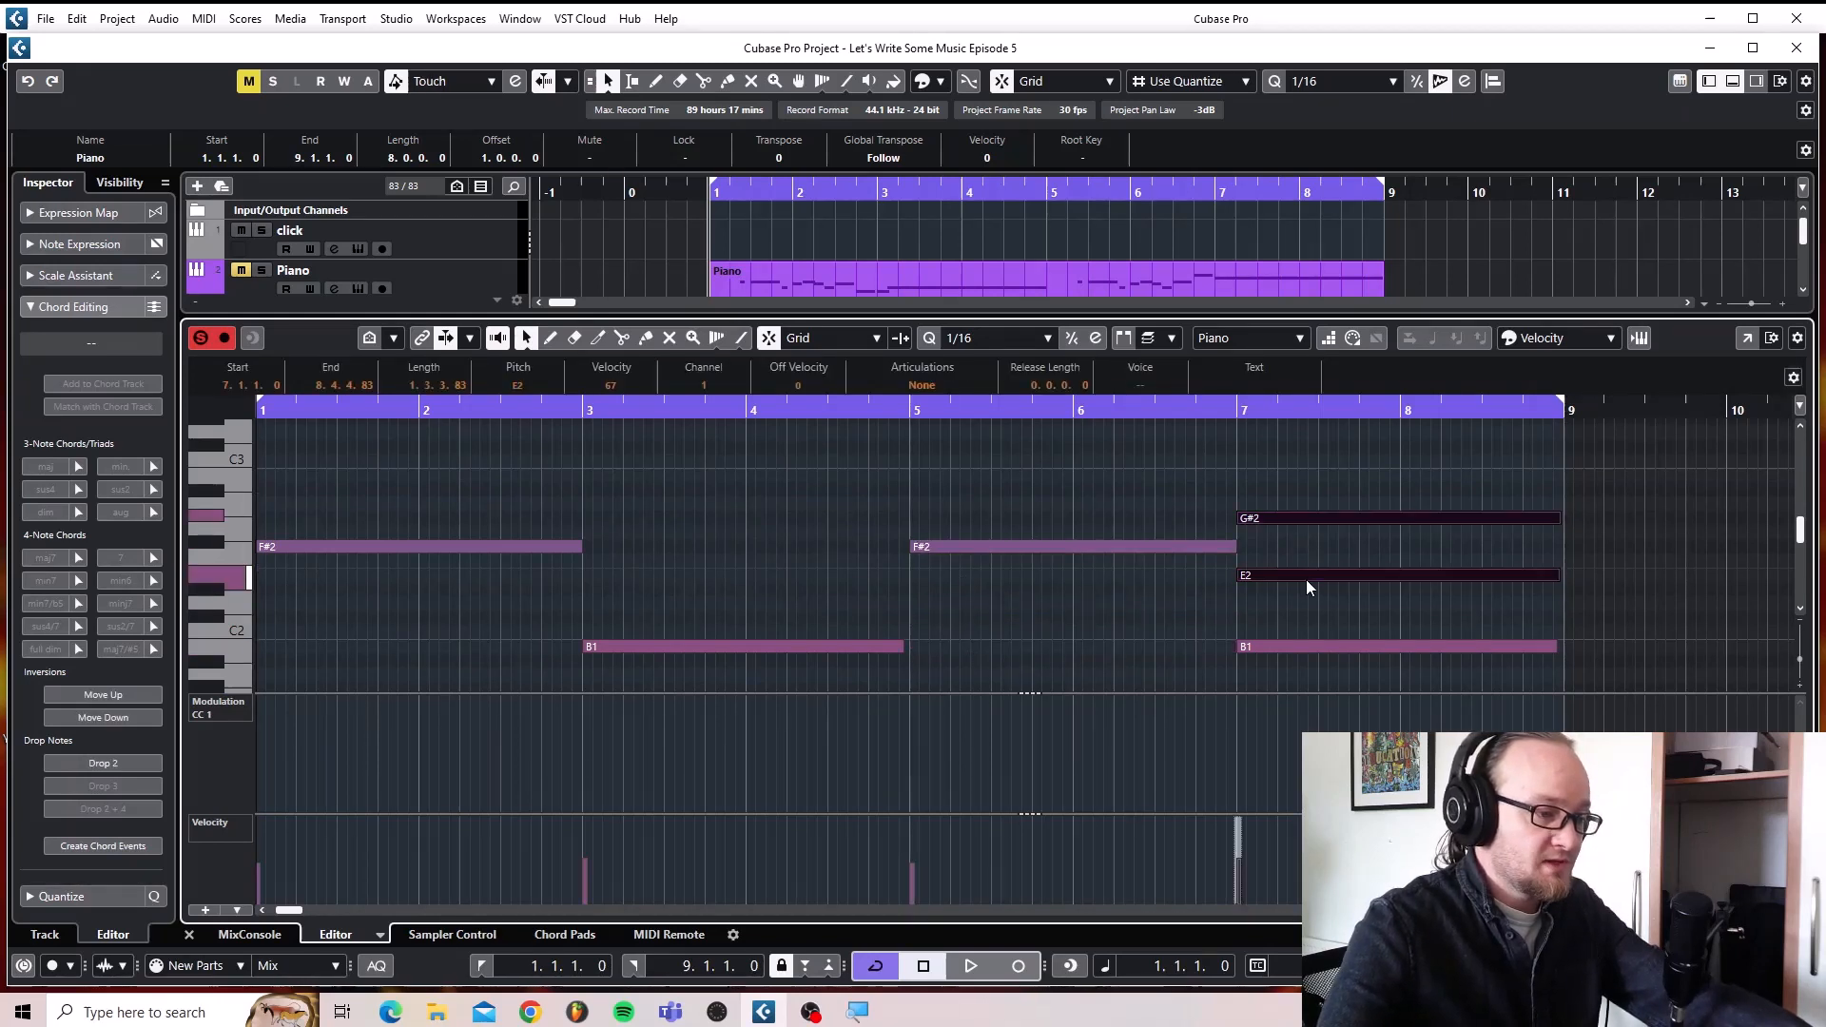
key(Delete)
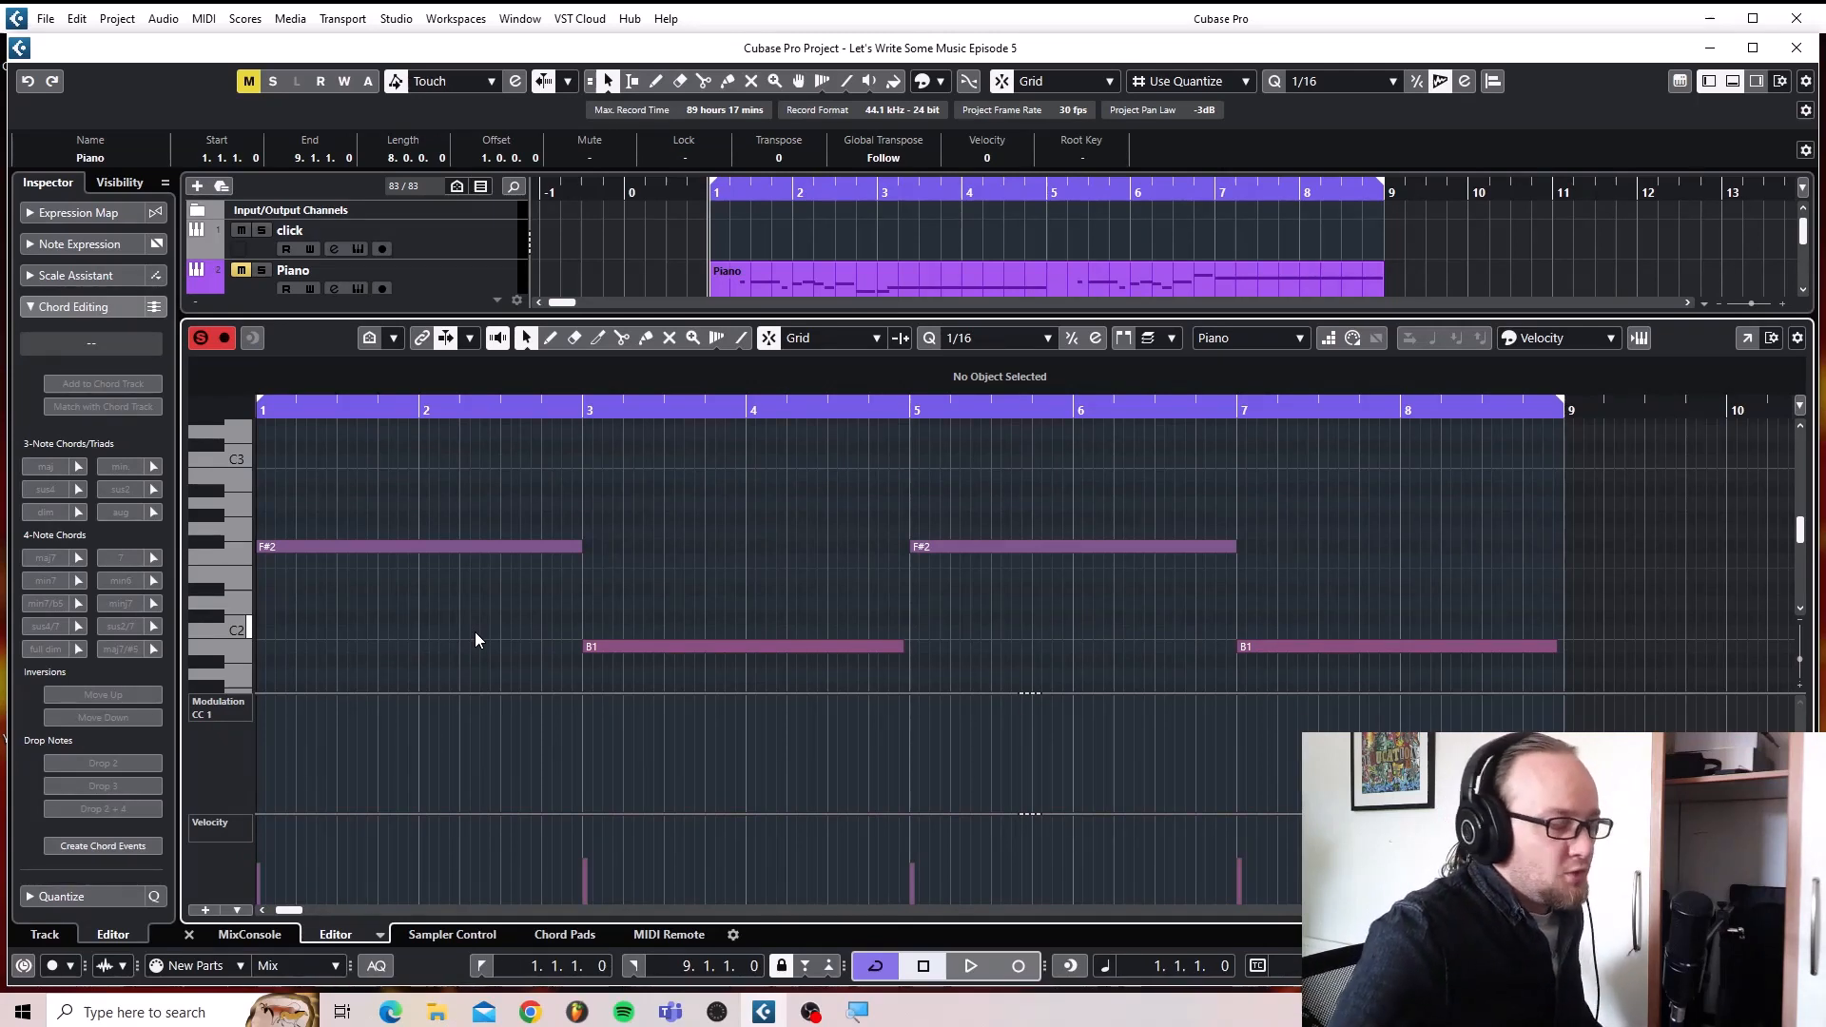
Close the note editor and listen to the cello line together with the bass.
click(188, 935)
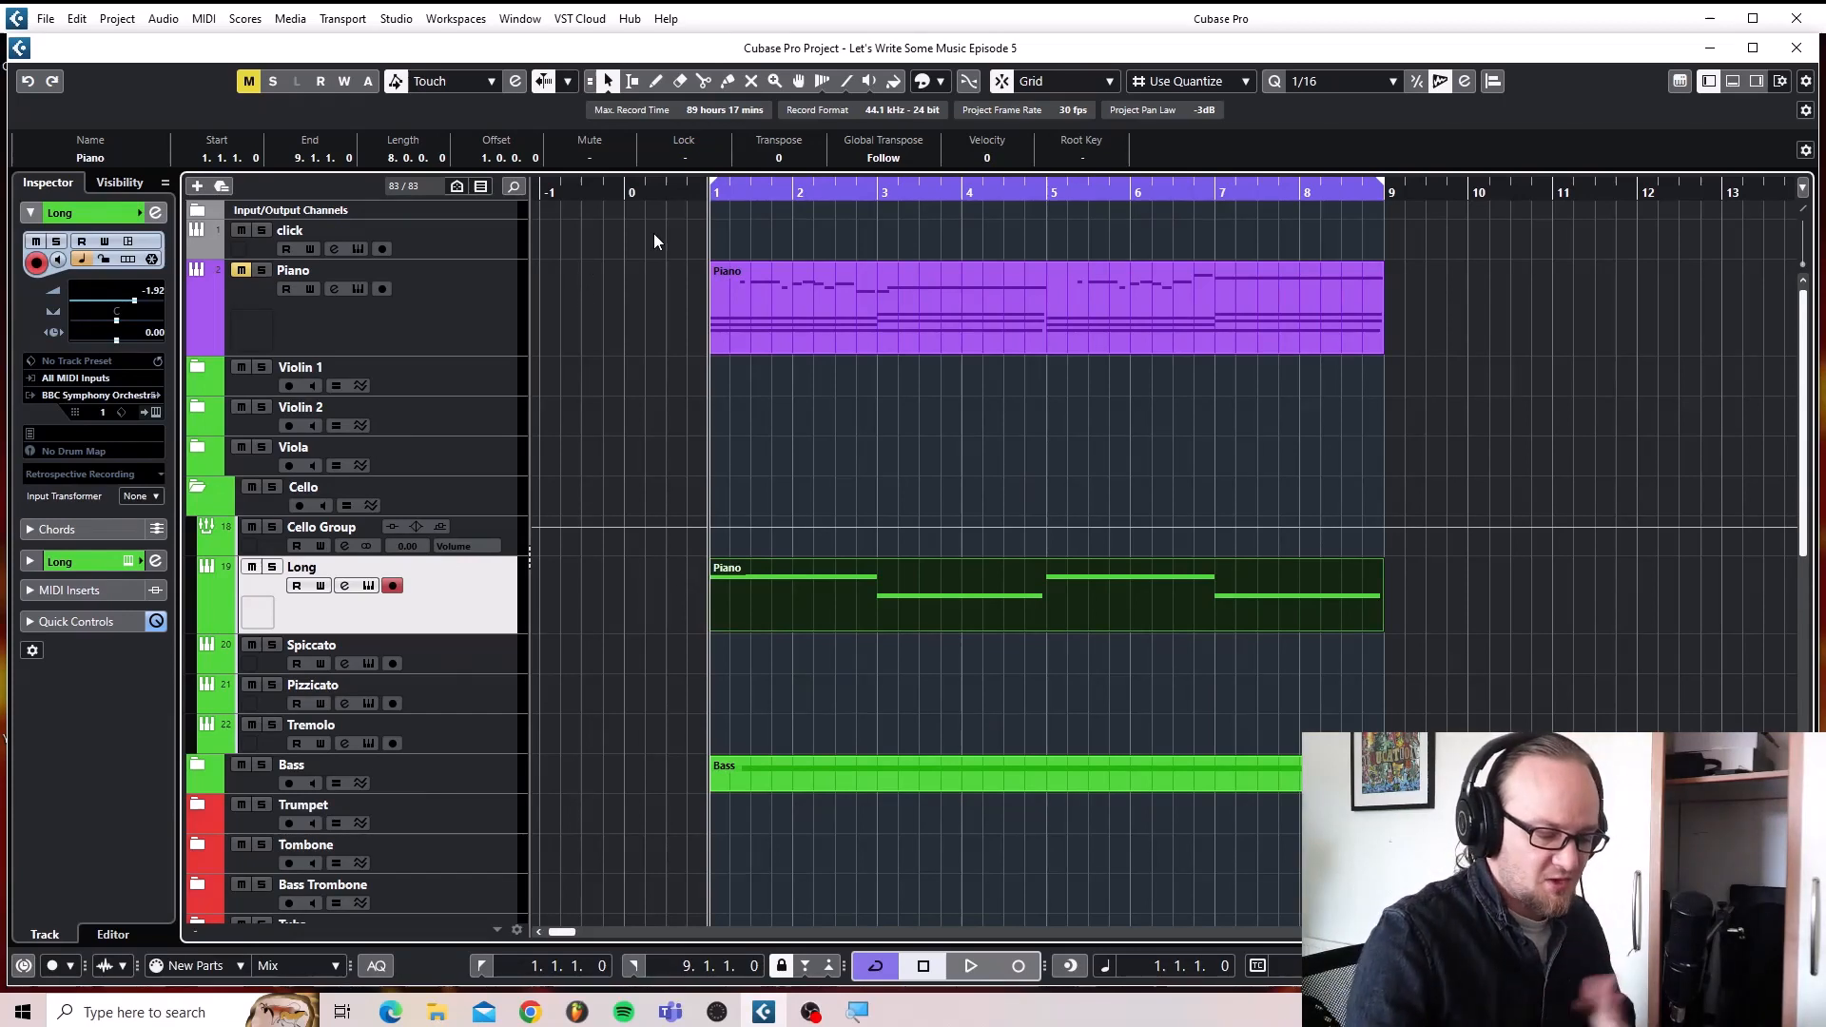
key(space)
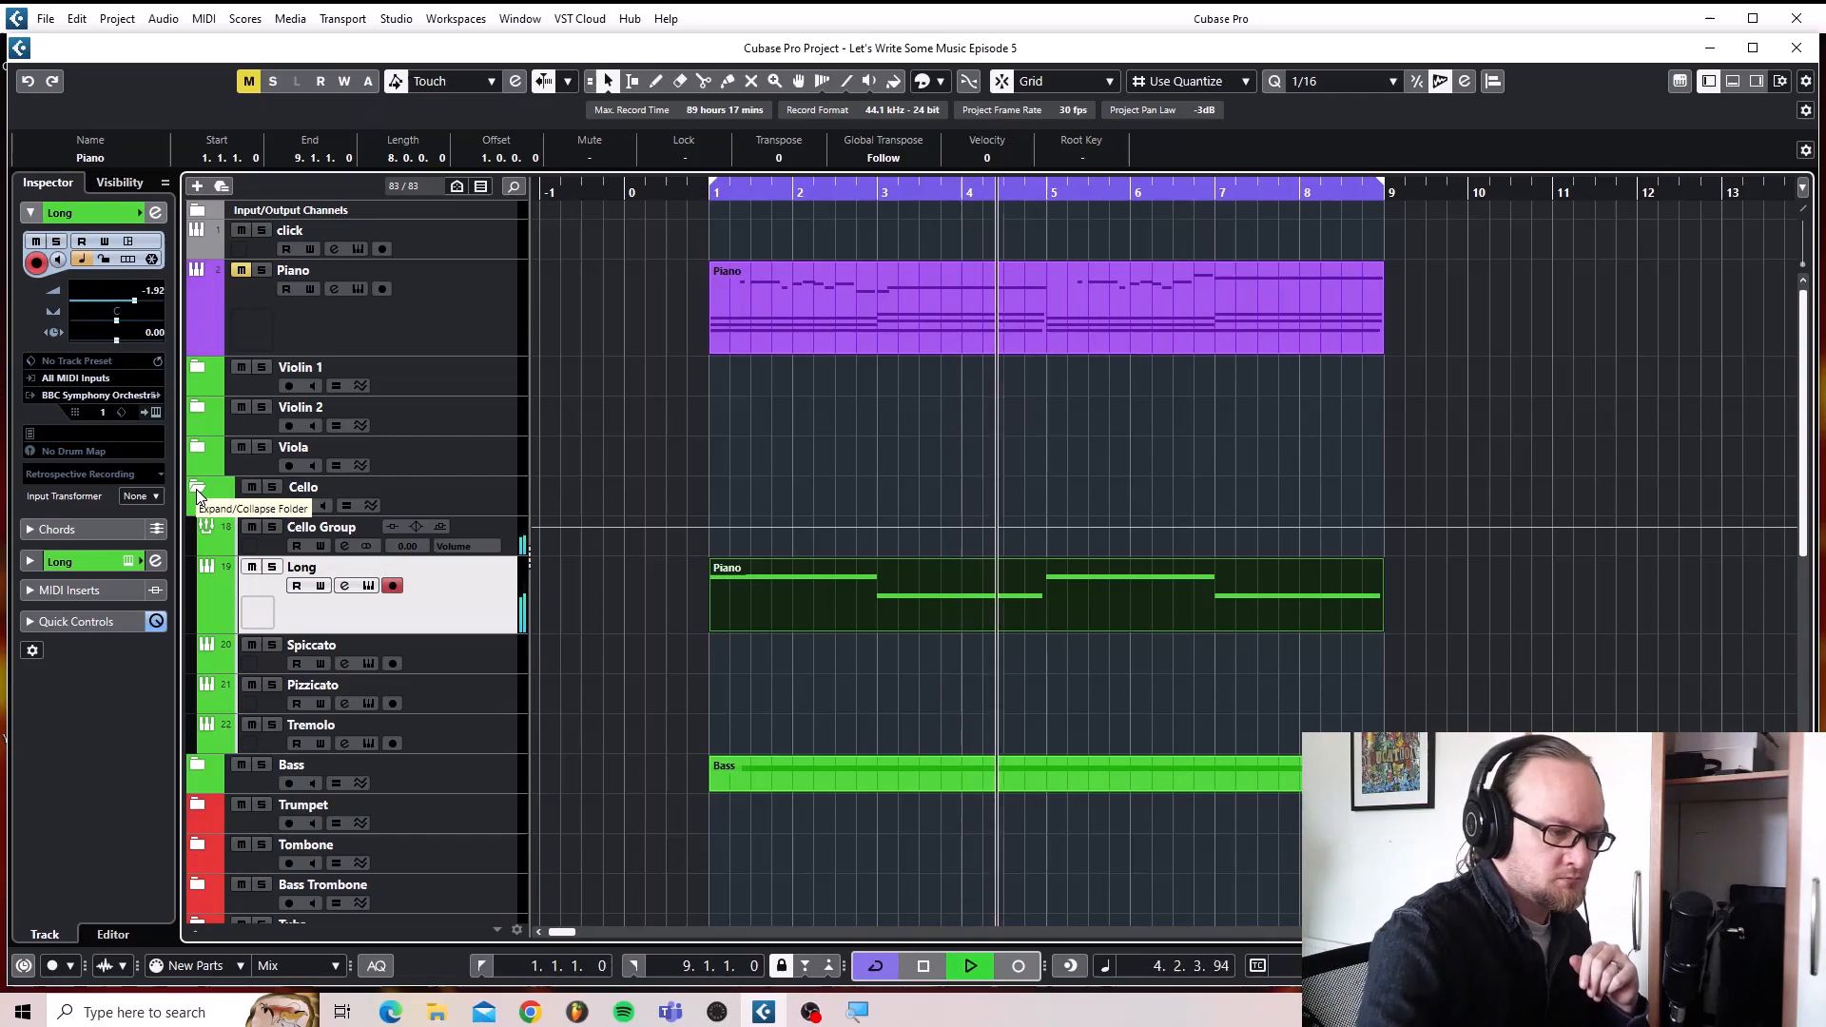
key(space)
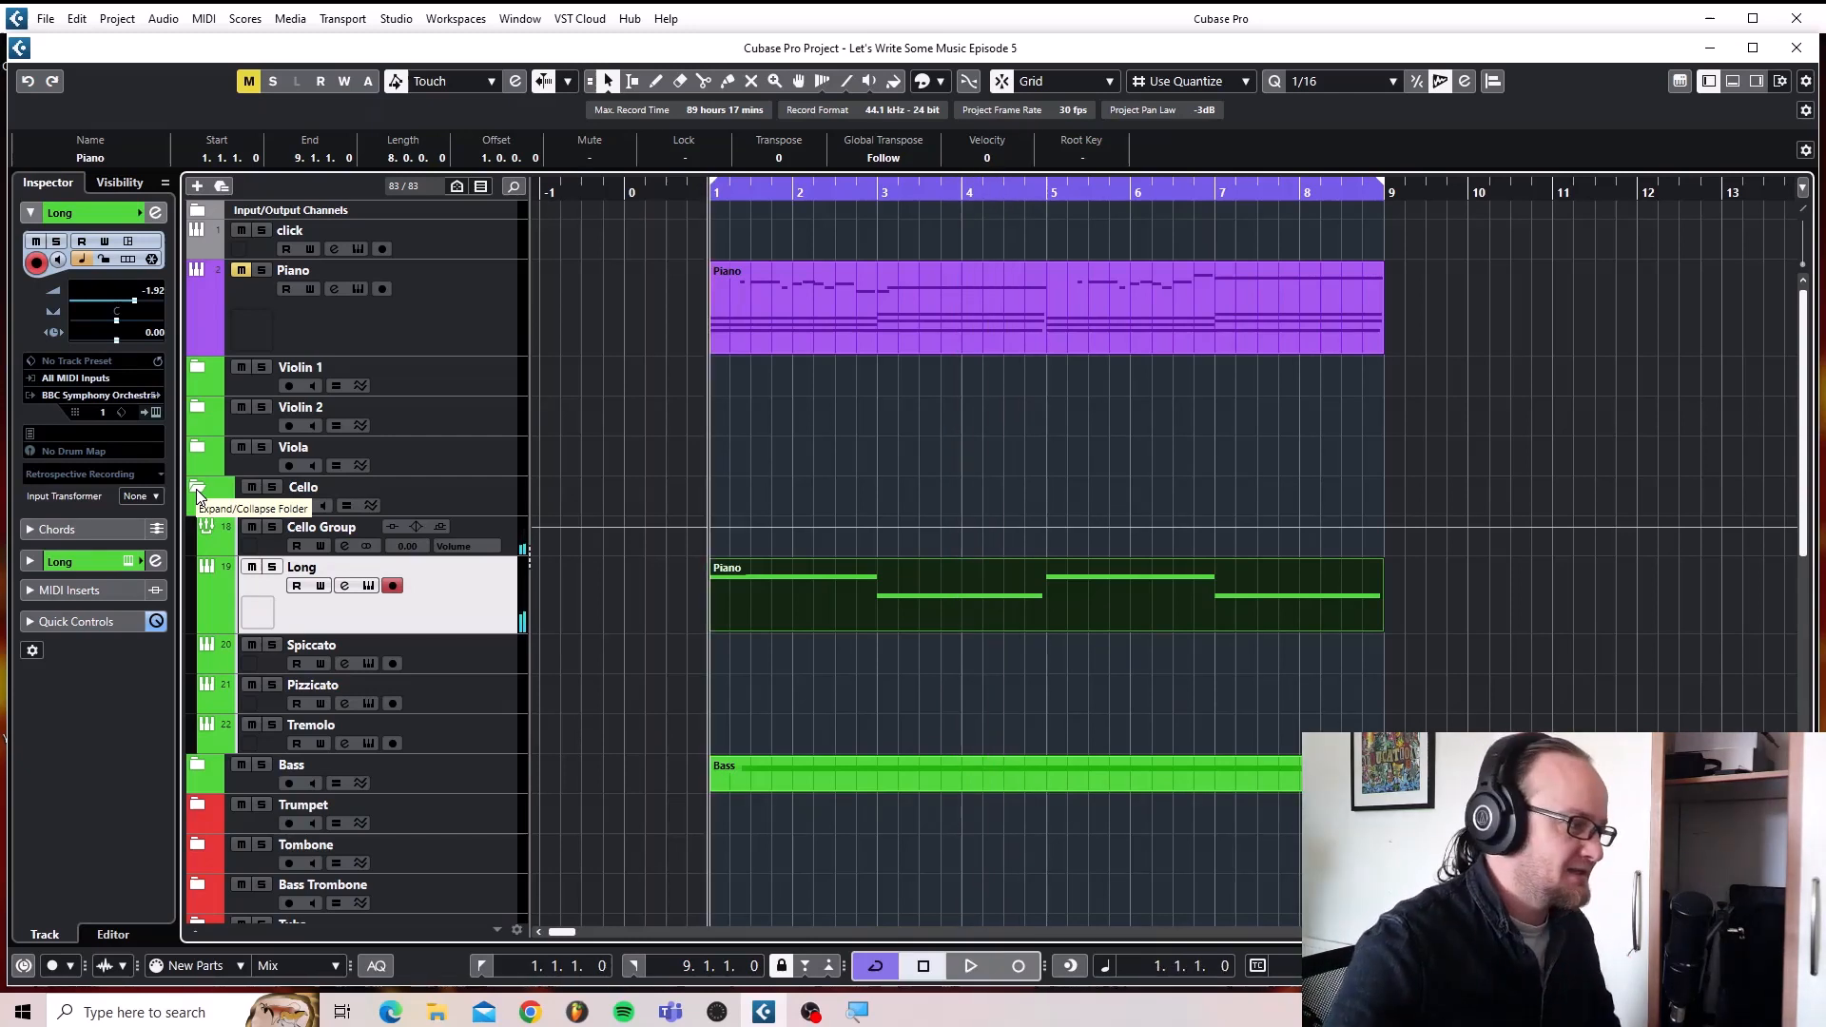
Collapse the Cello folder, expand the Viola folder, and copy the Piano part onto the Viola Long track at bar 1.
click(189, 486)
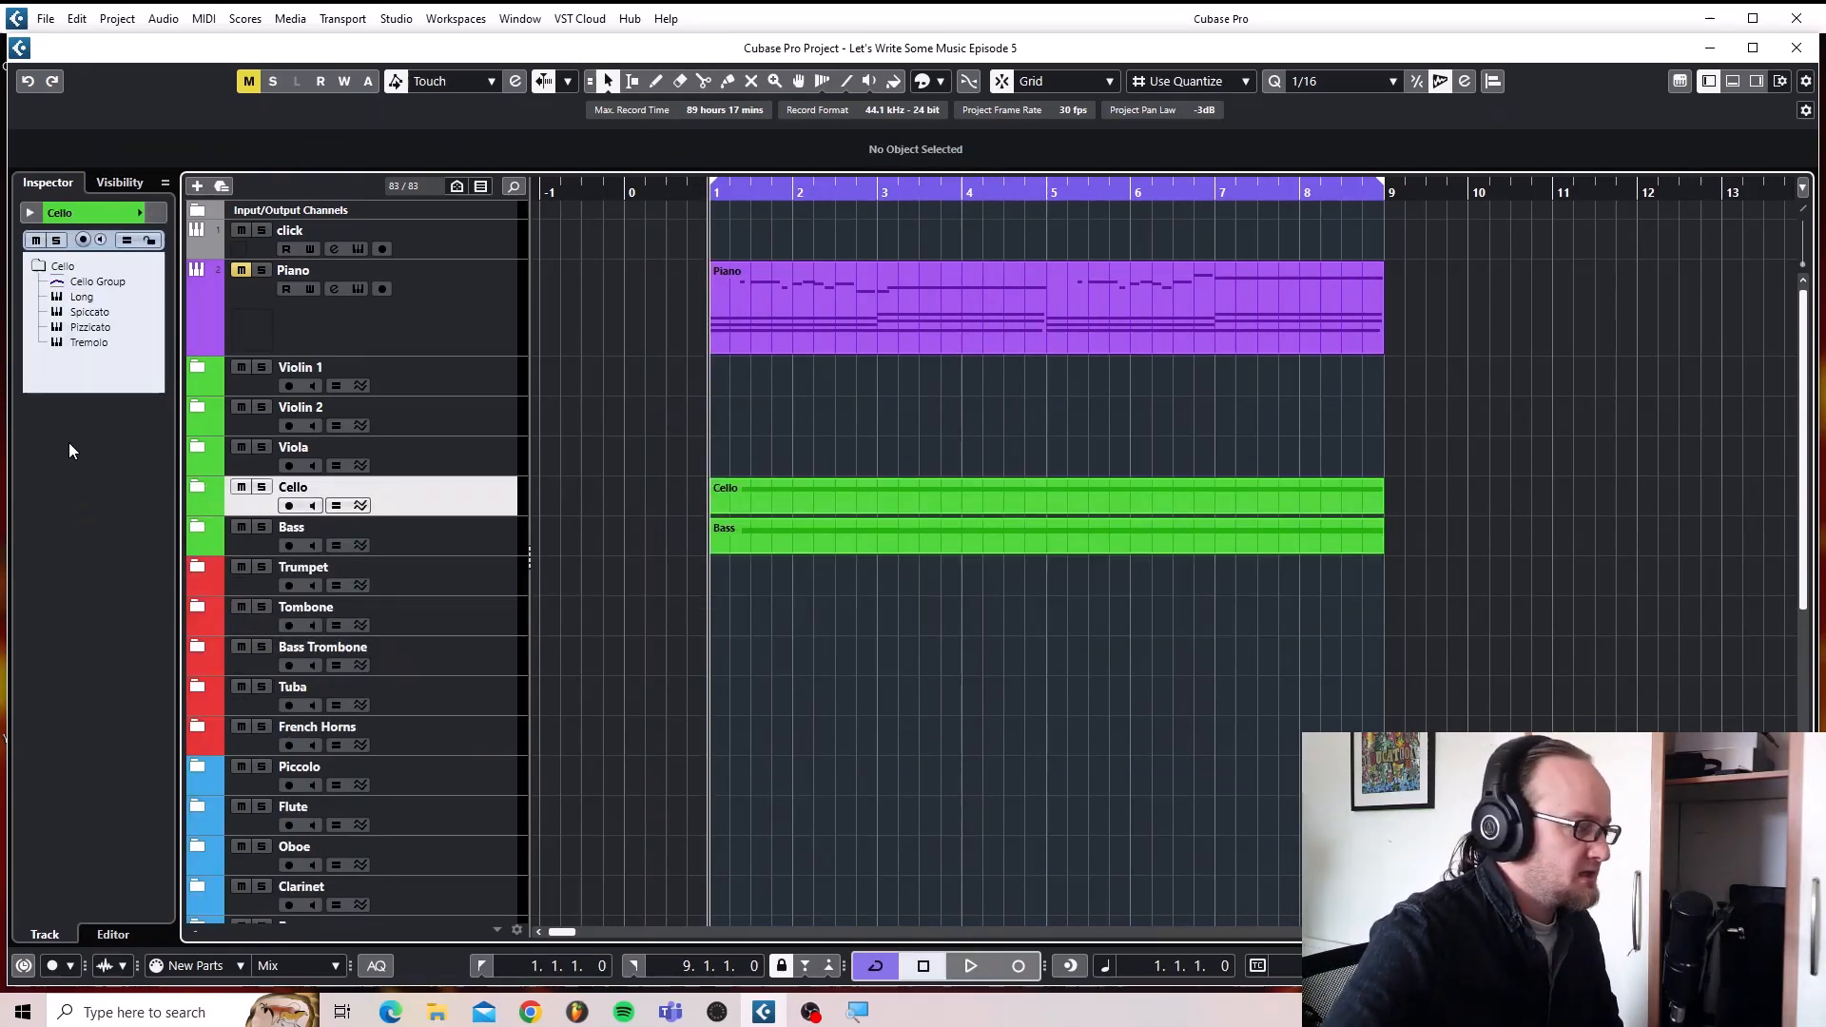
click(198, 447)
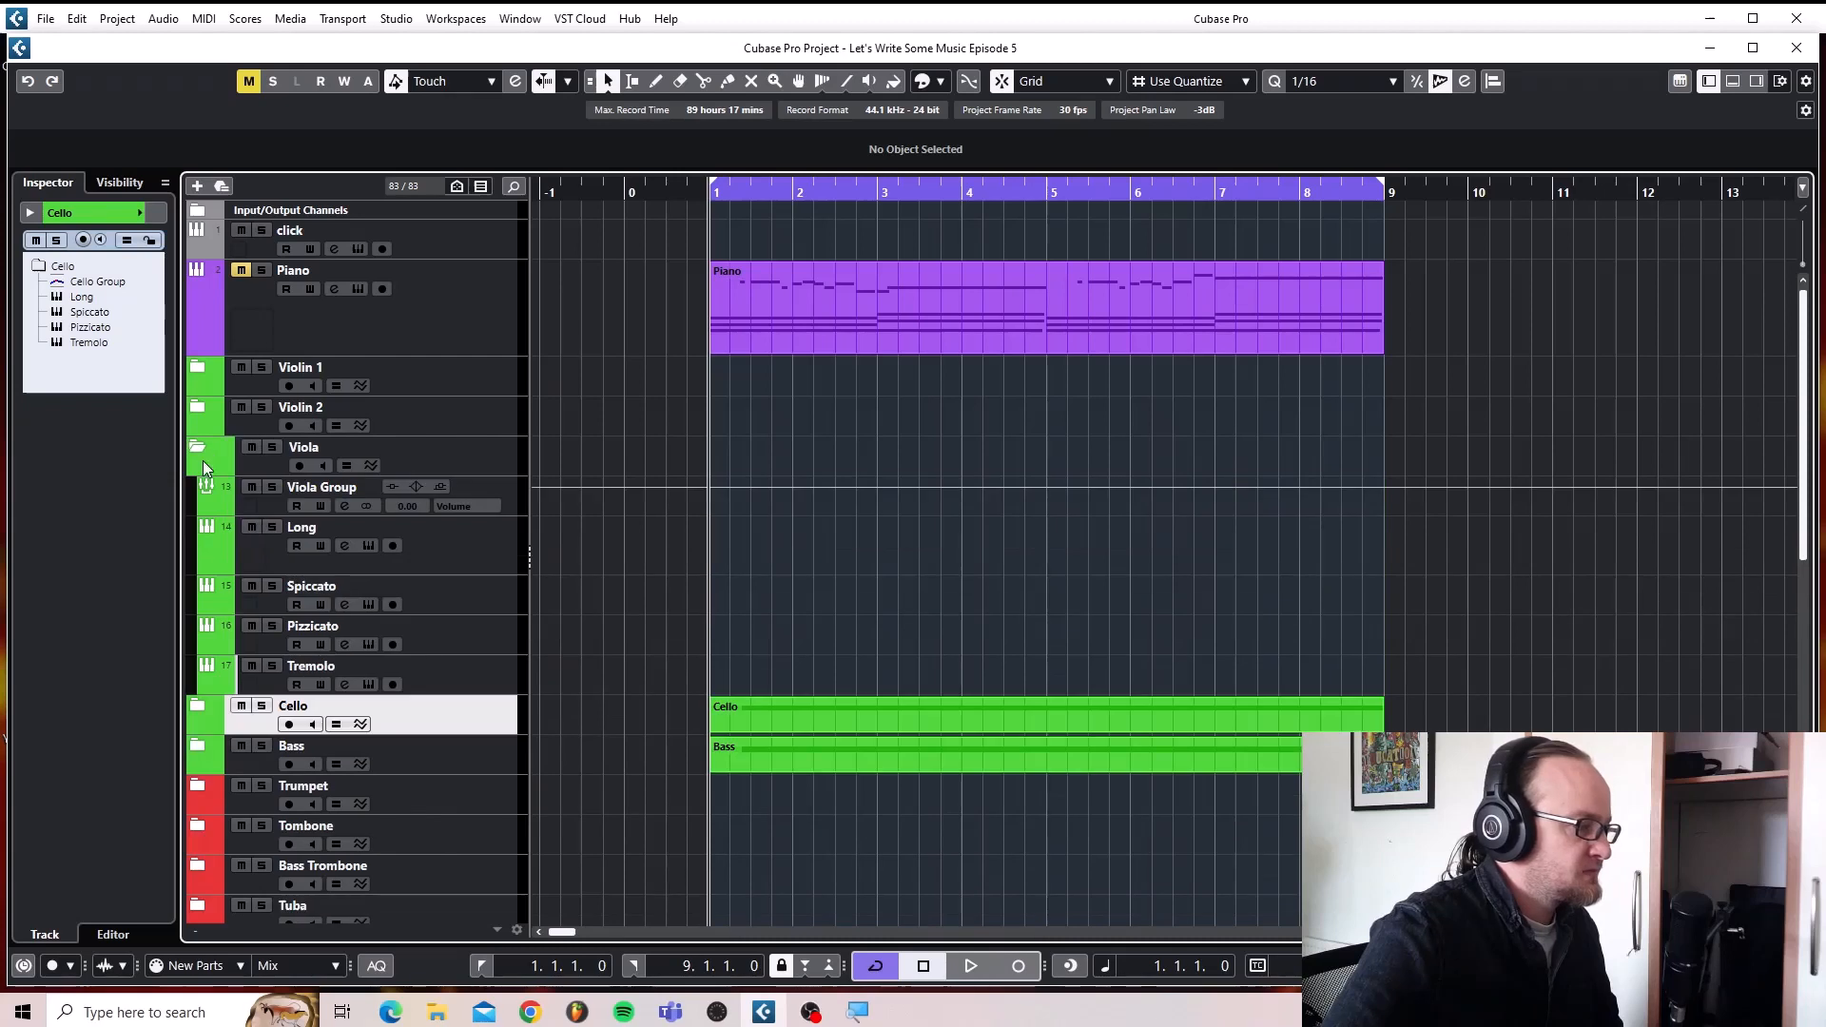
click(420, 556)
click(914, 296)
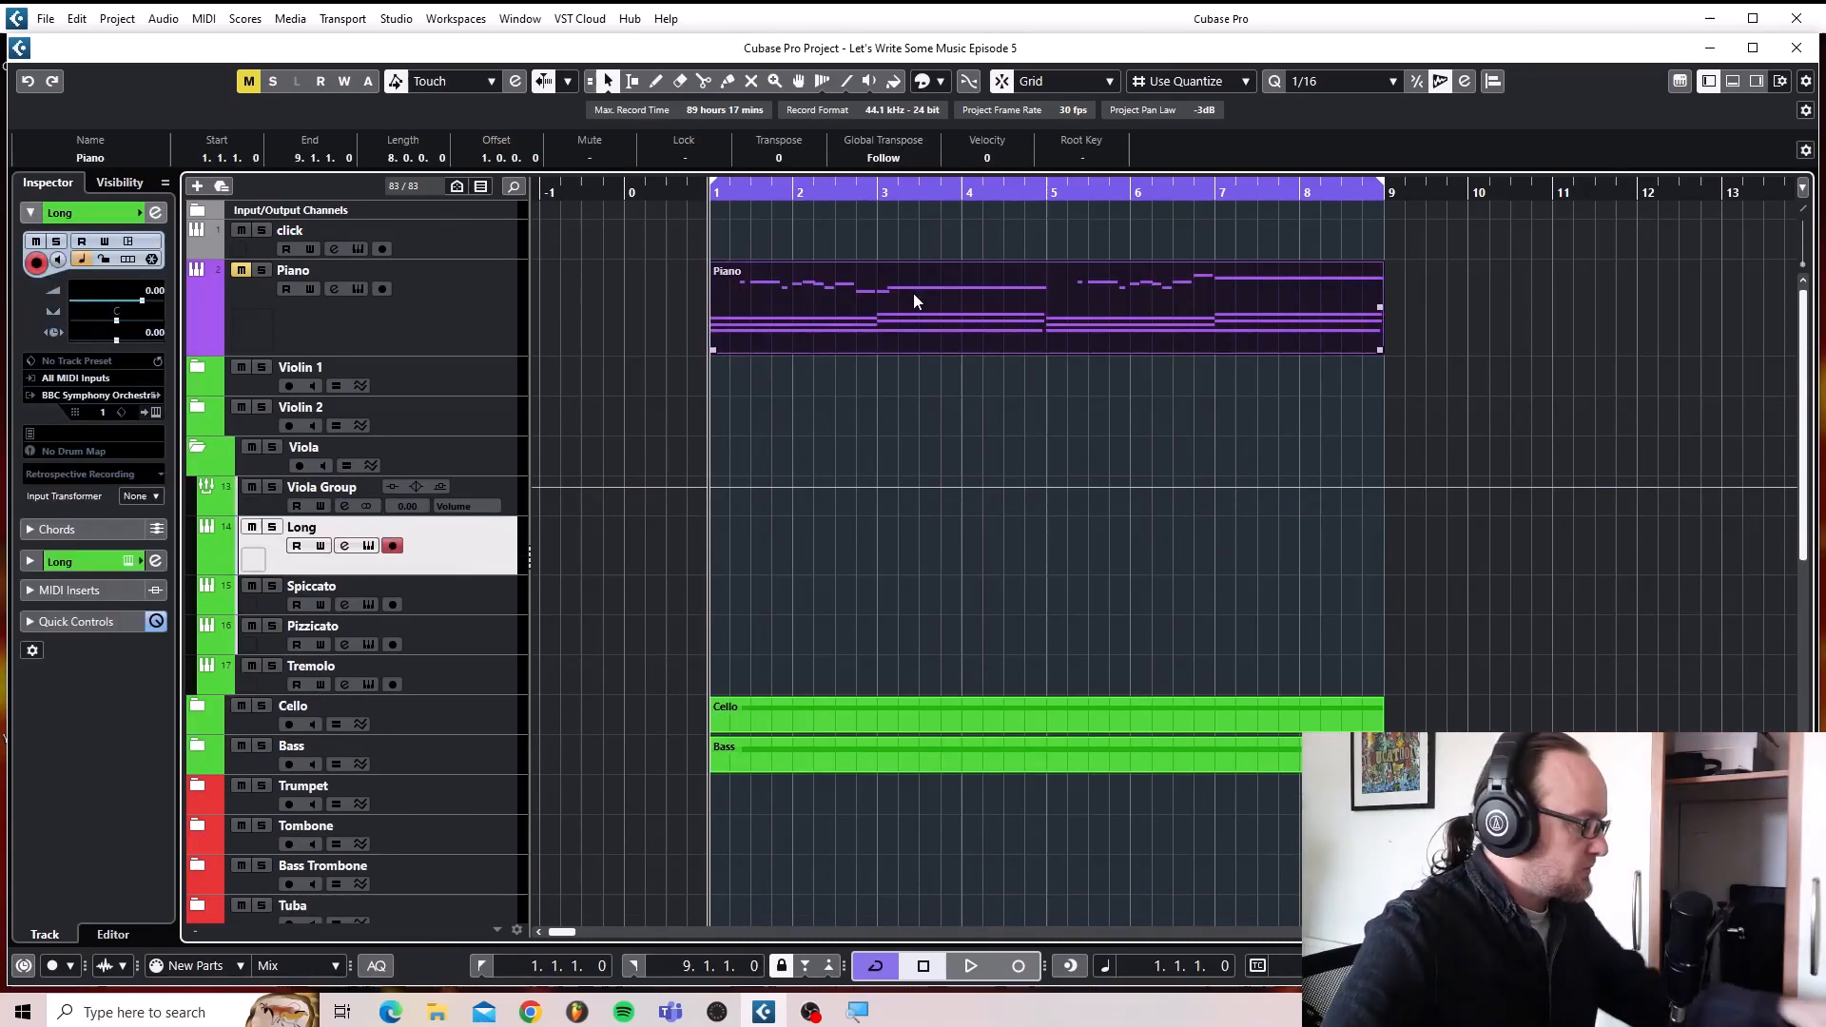
key(ctrl+c)
key(ctrl+v)
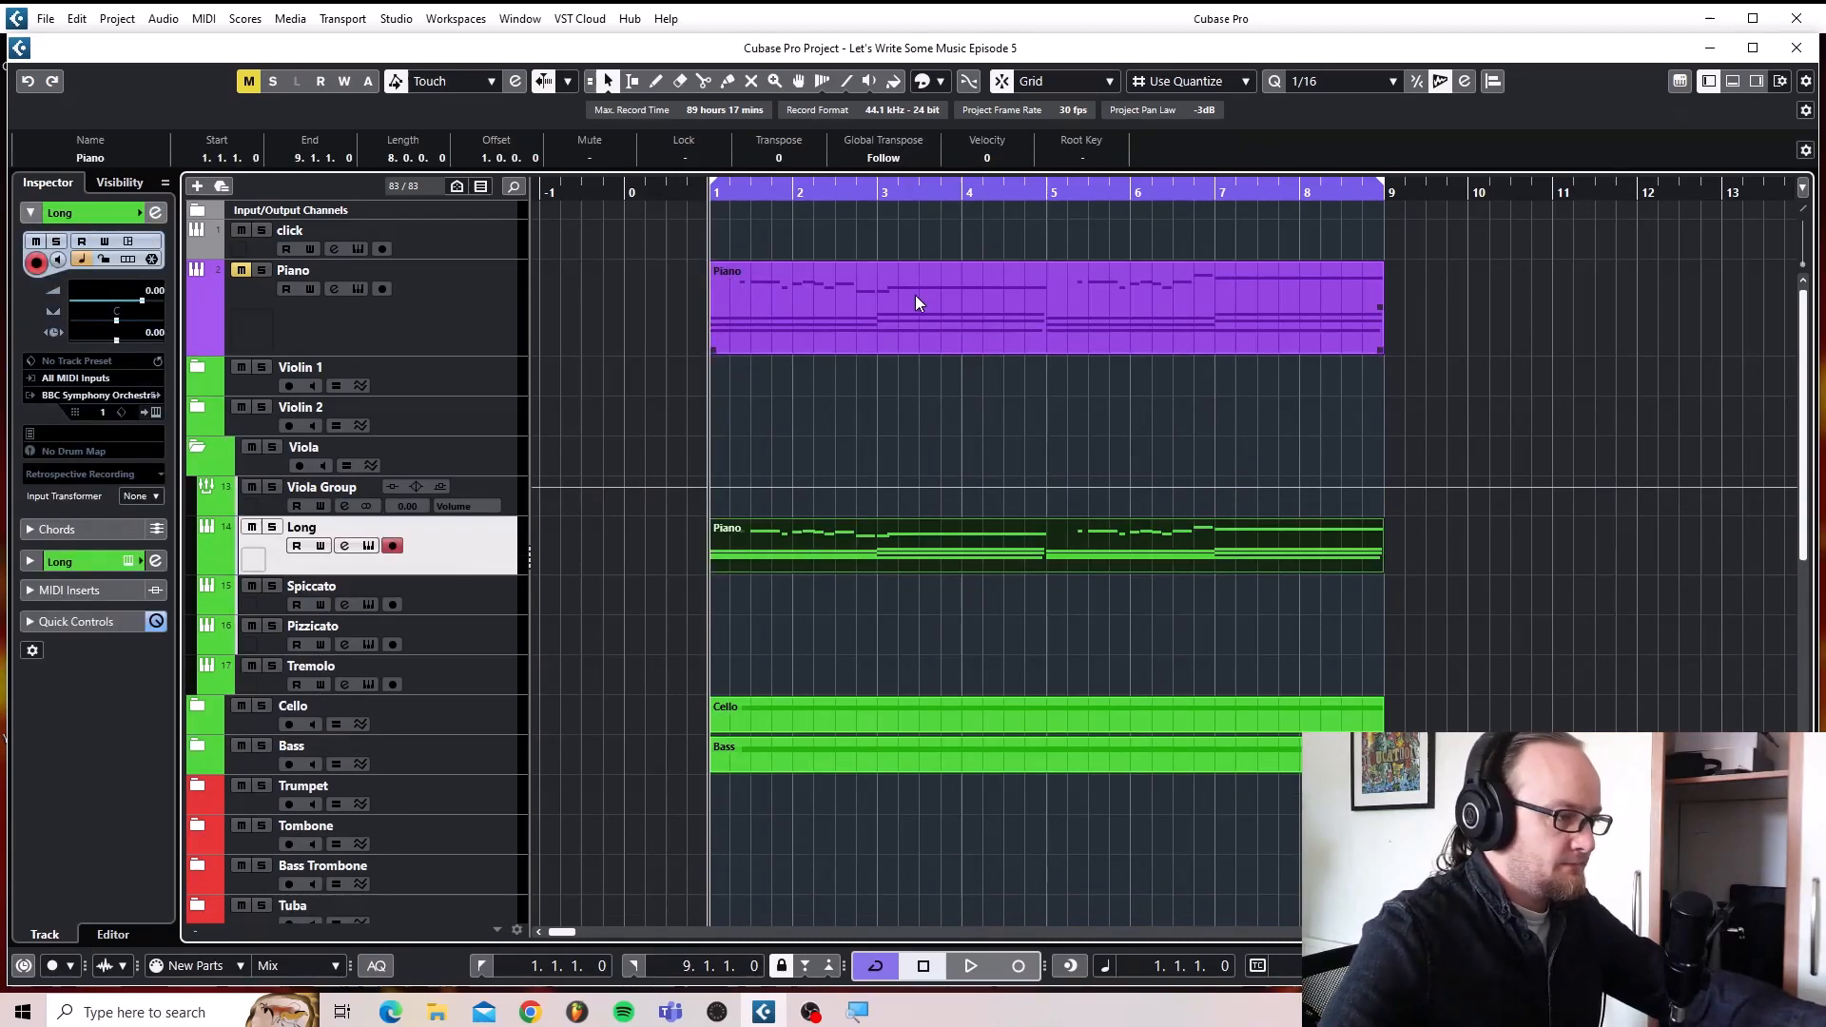
Open the copied Viola Long part for editing and delete all its upper melody notes.
double_click(843, 551)
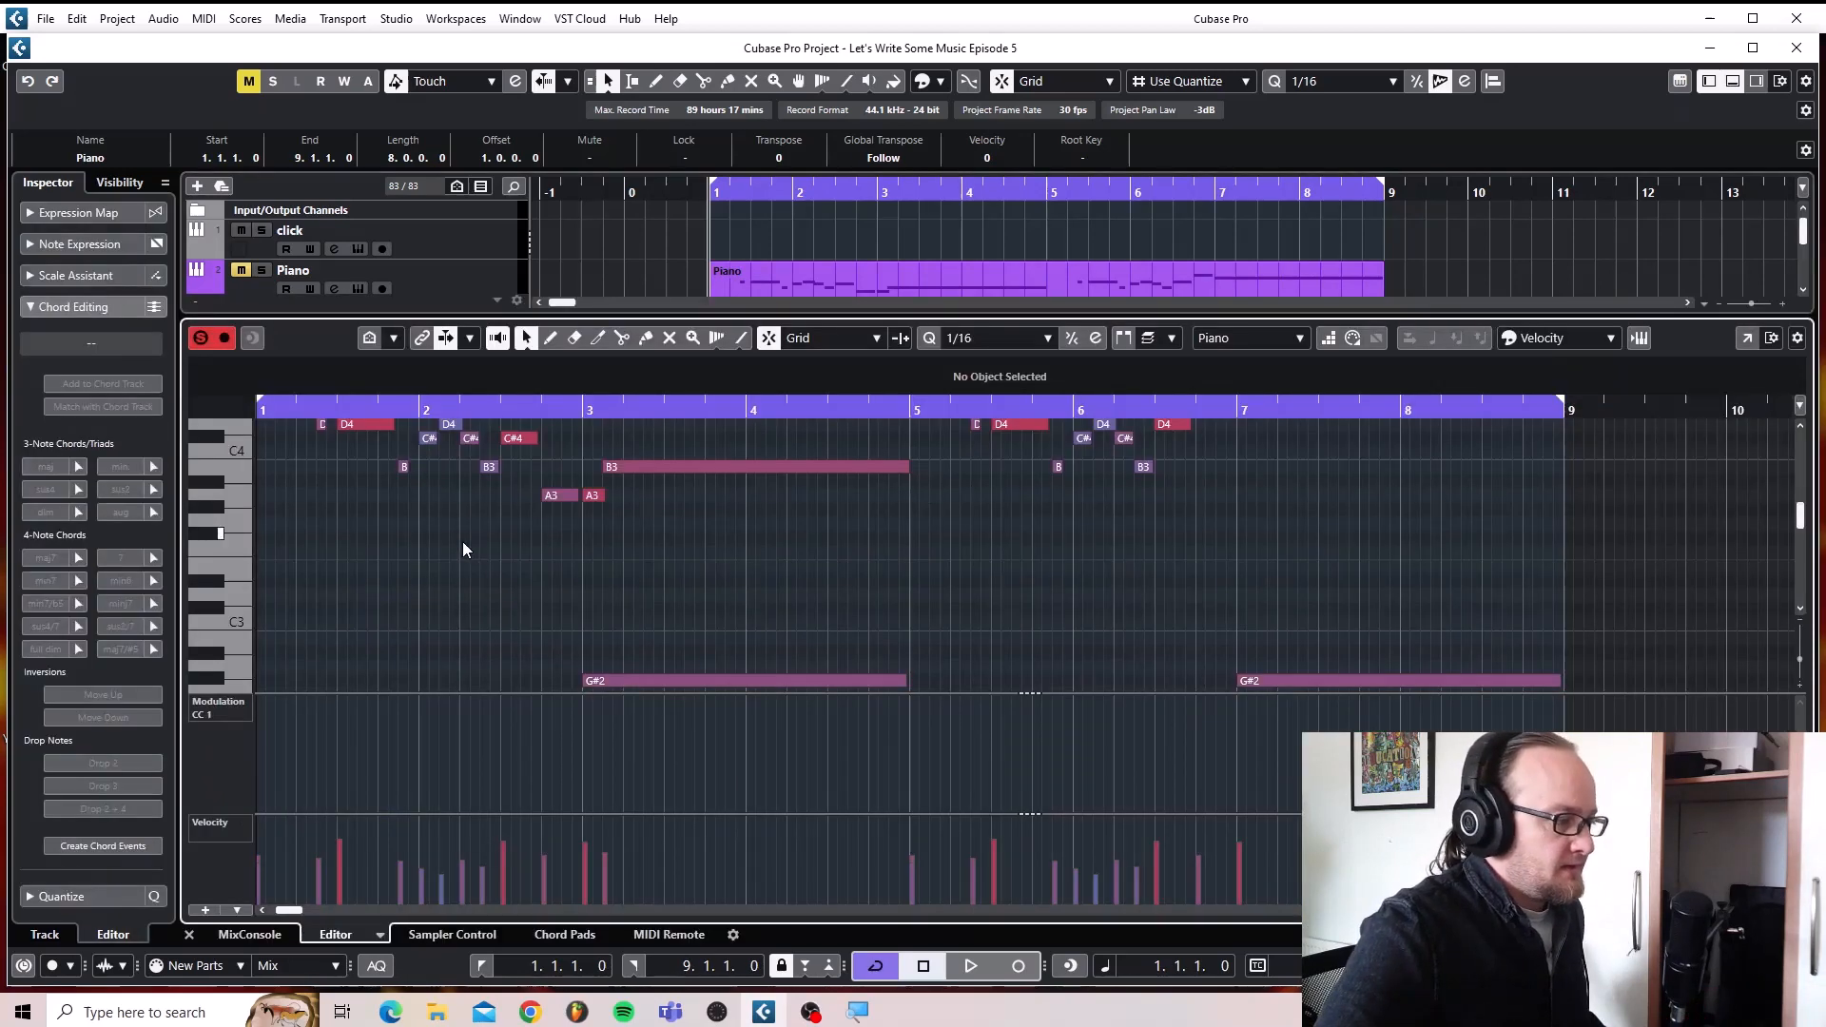
scroll(463, 549, up, 2)
drag(289, 429, 1384, 542)
key(Delete)
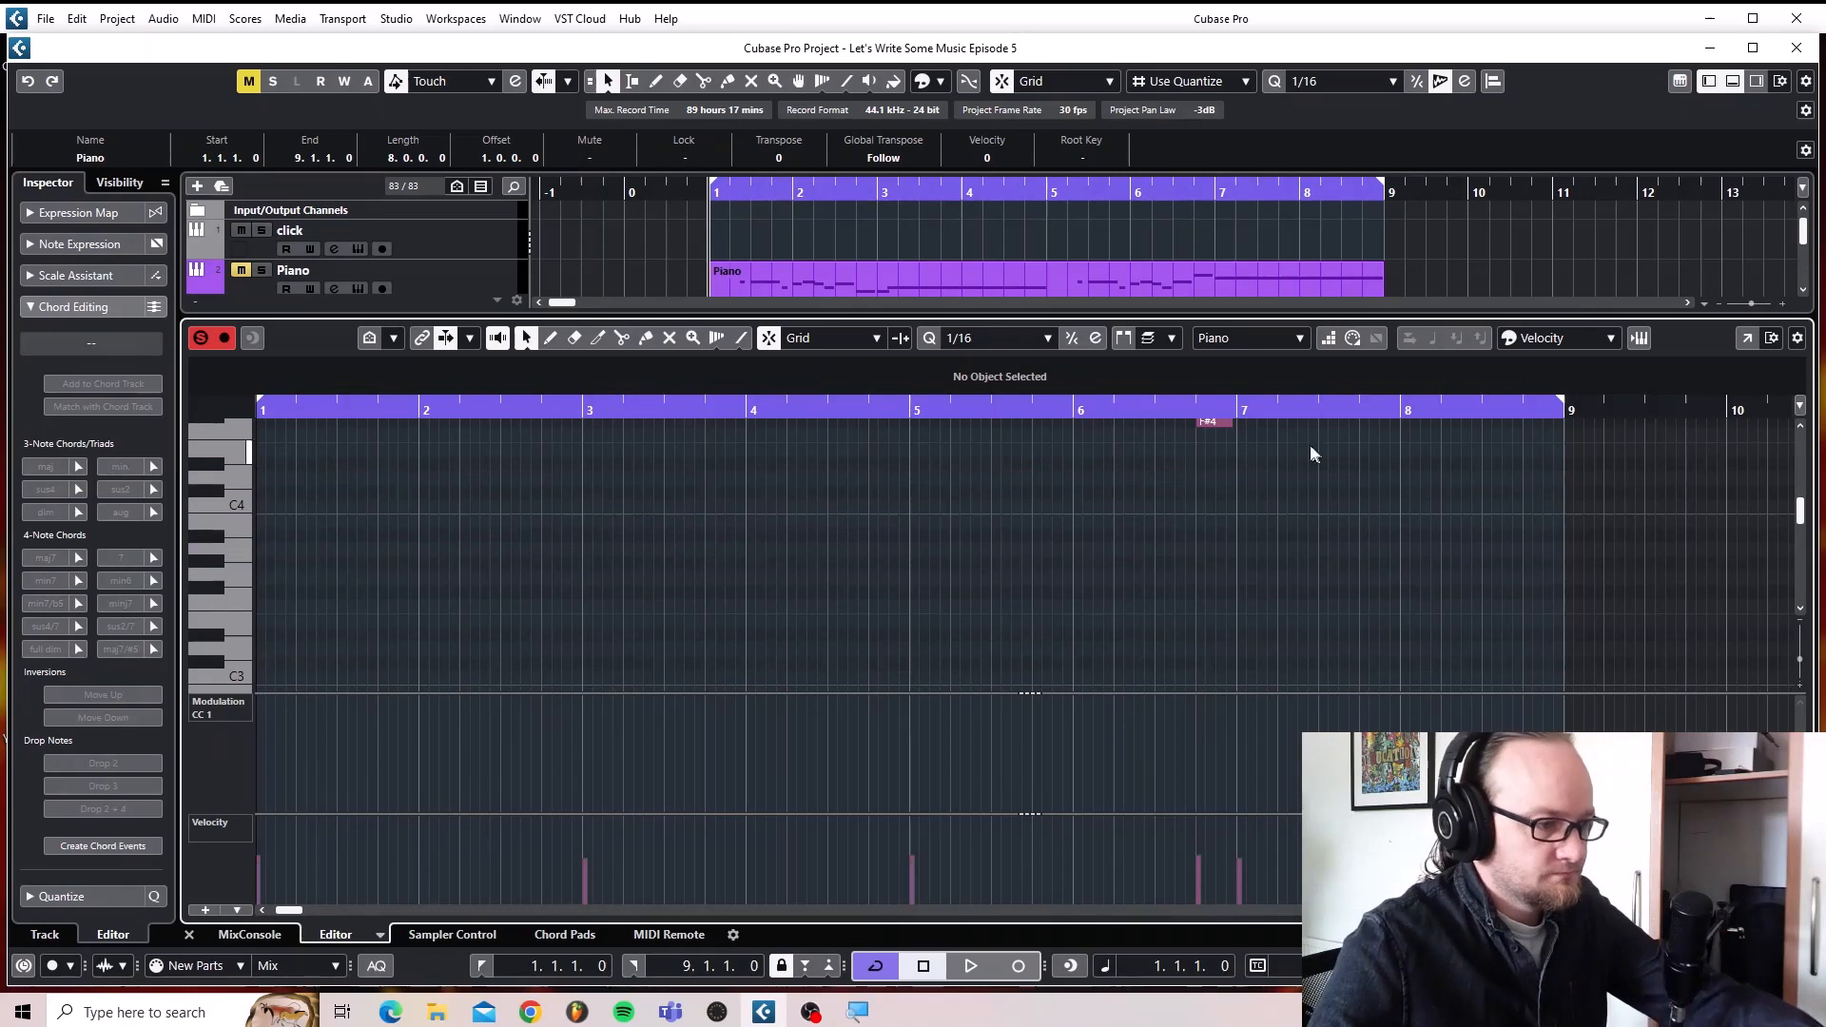
click(1223, 424)
key(Delete)
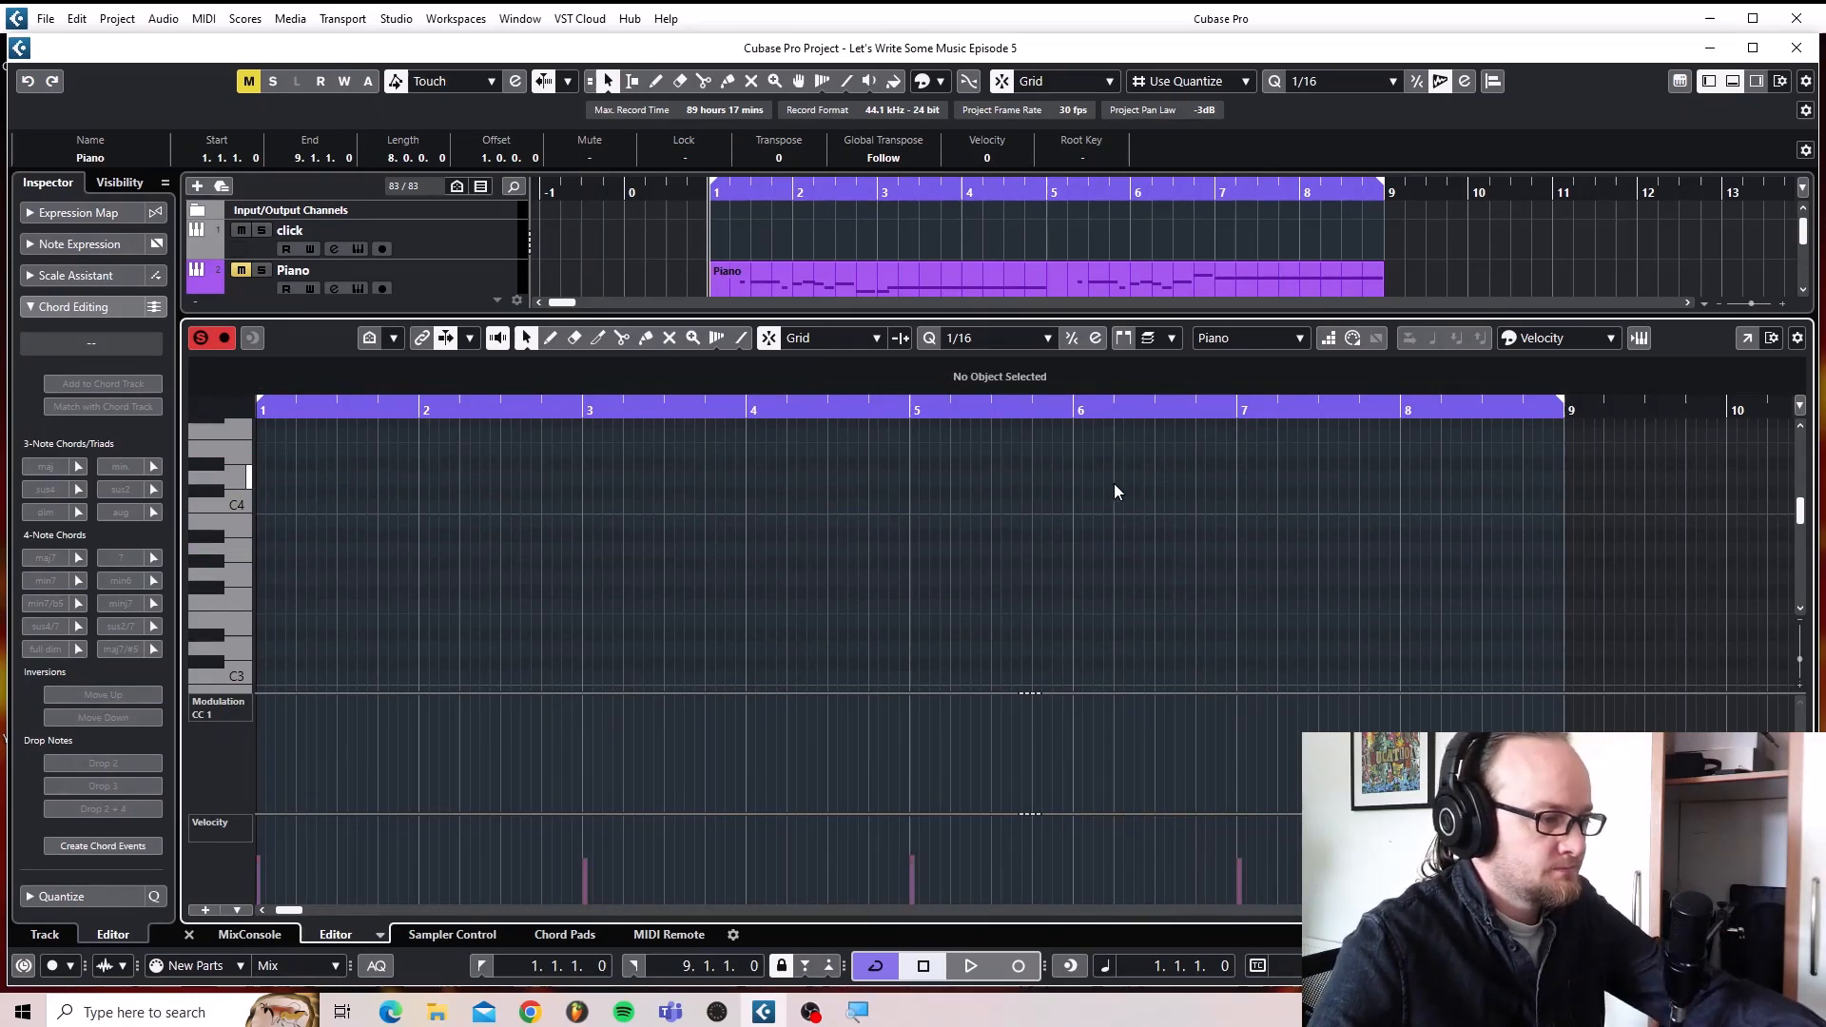
Thin the first two viola chords, keeping only D2 at bar 1 and G#2 at bar 3.
scroll(1113, 483, down, 6)
scroll(1111, 483, up, 2)
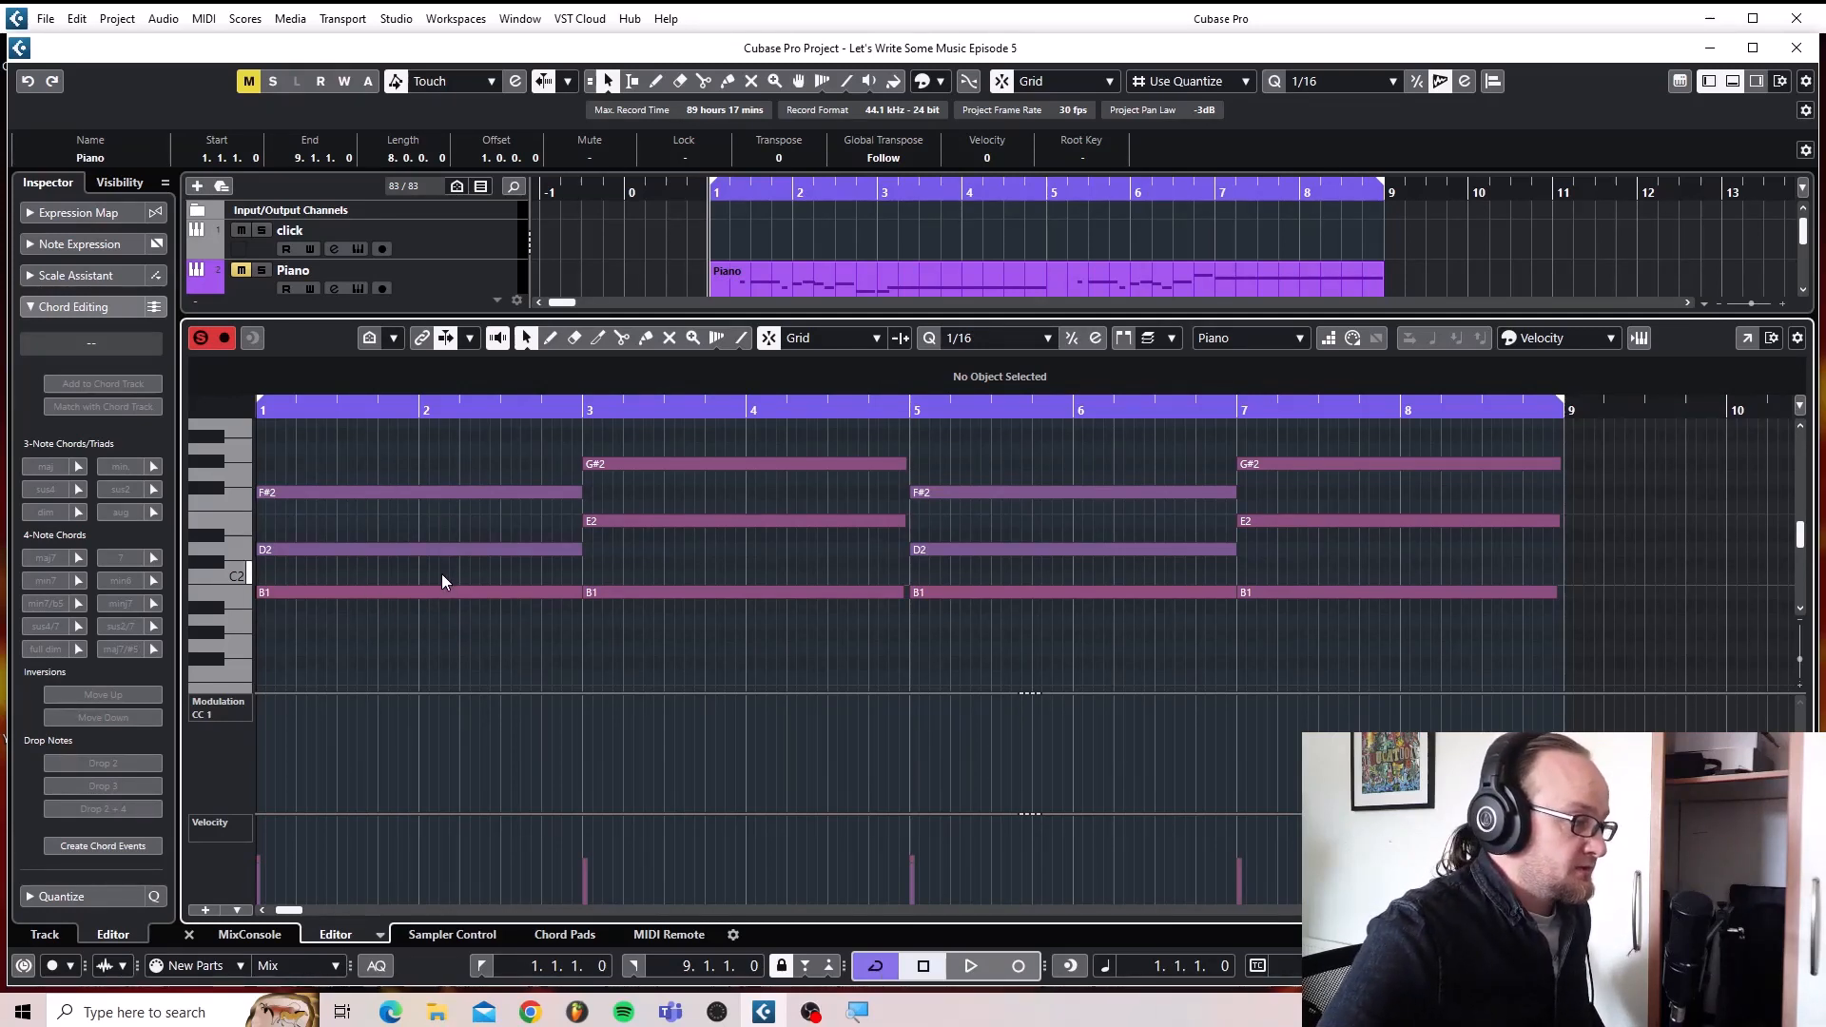
drag(442, 573, 540, 612)
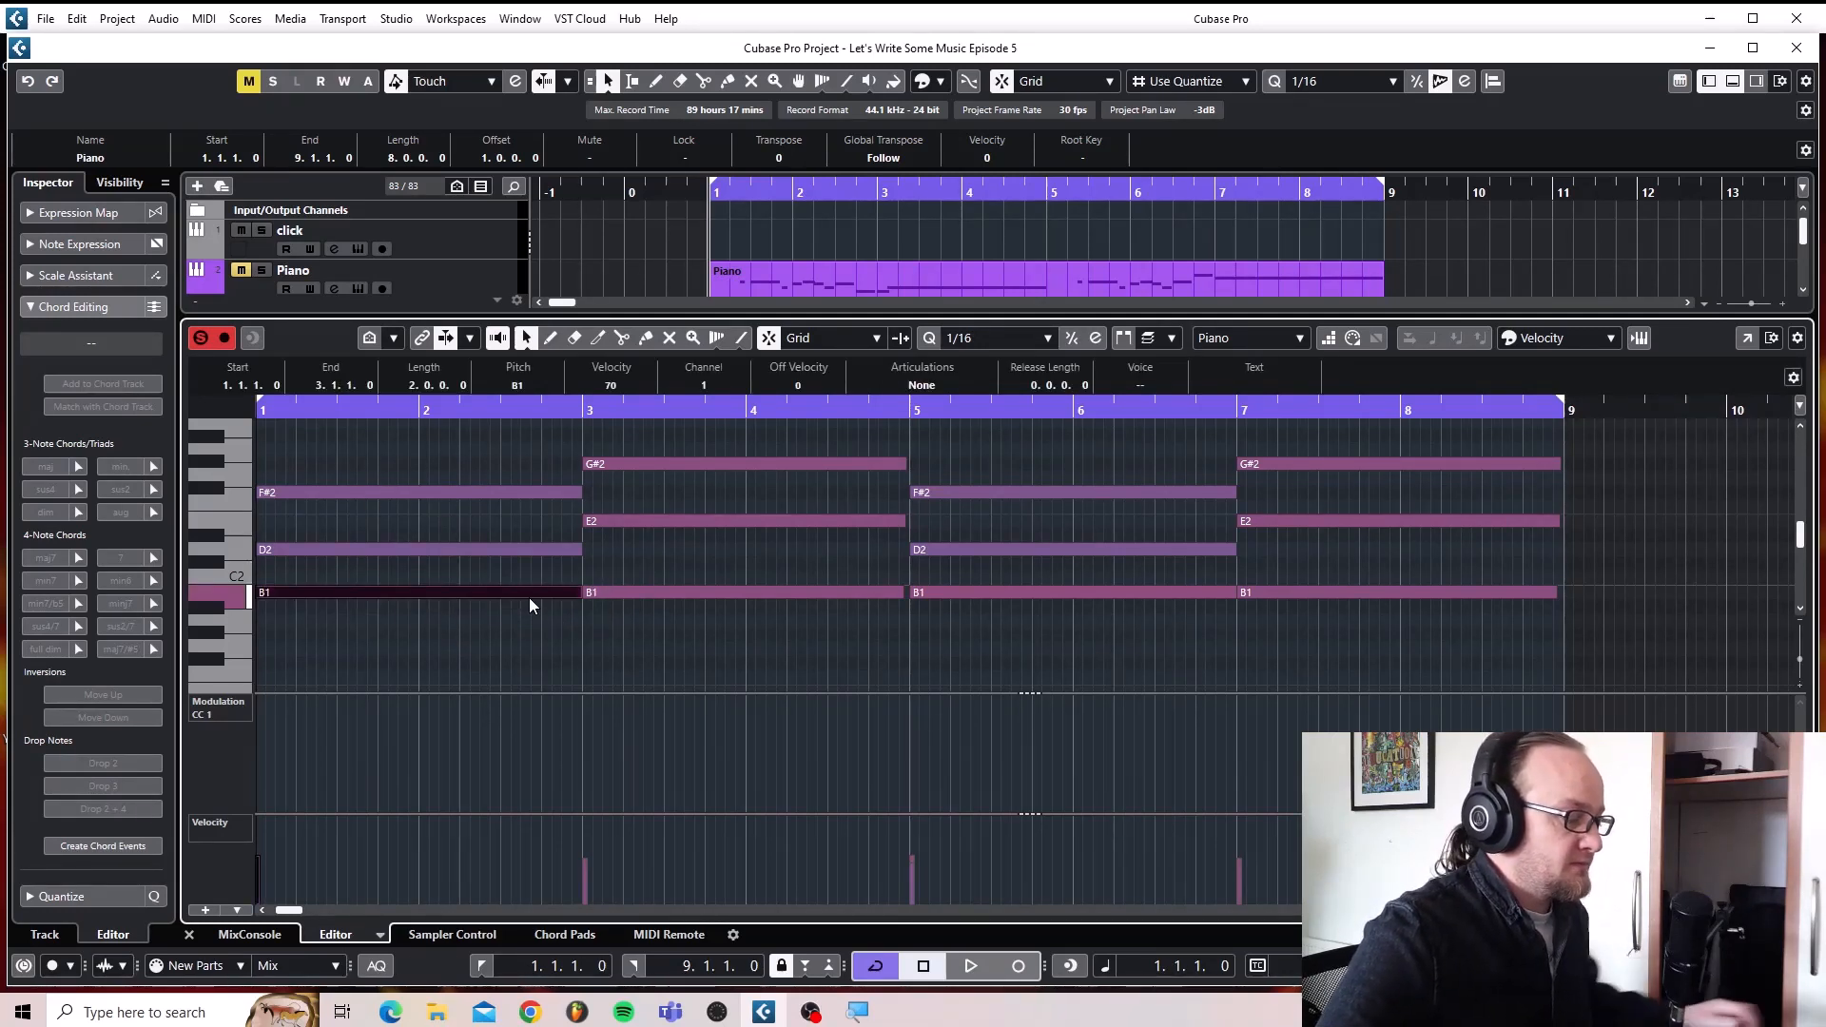
key(Delete)
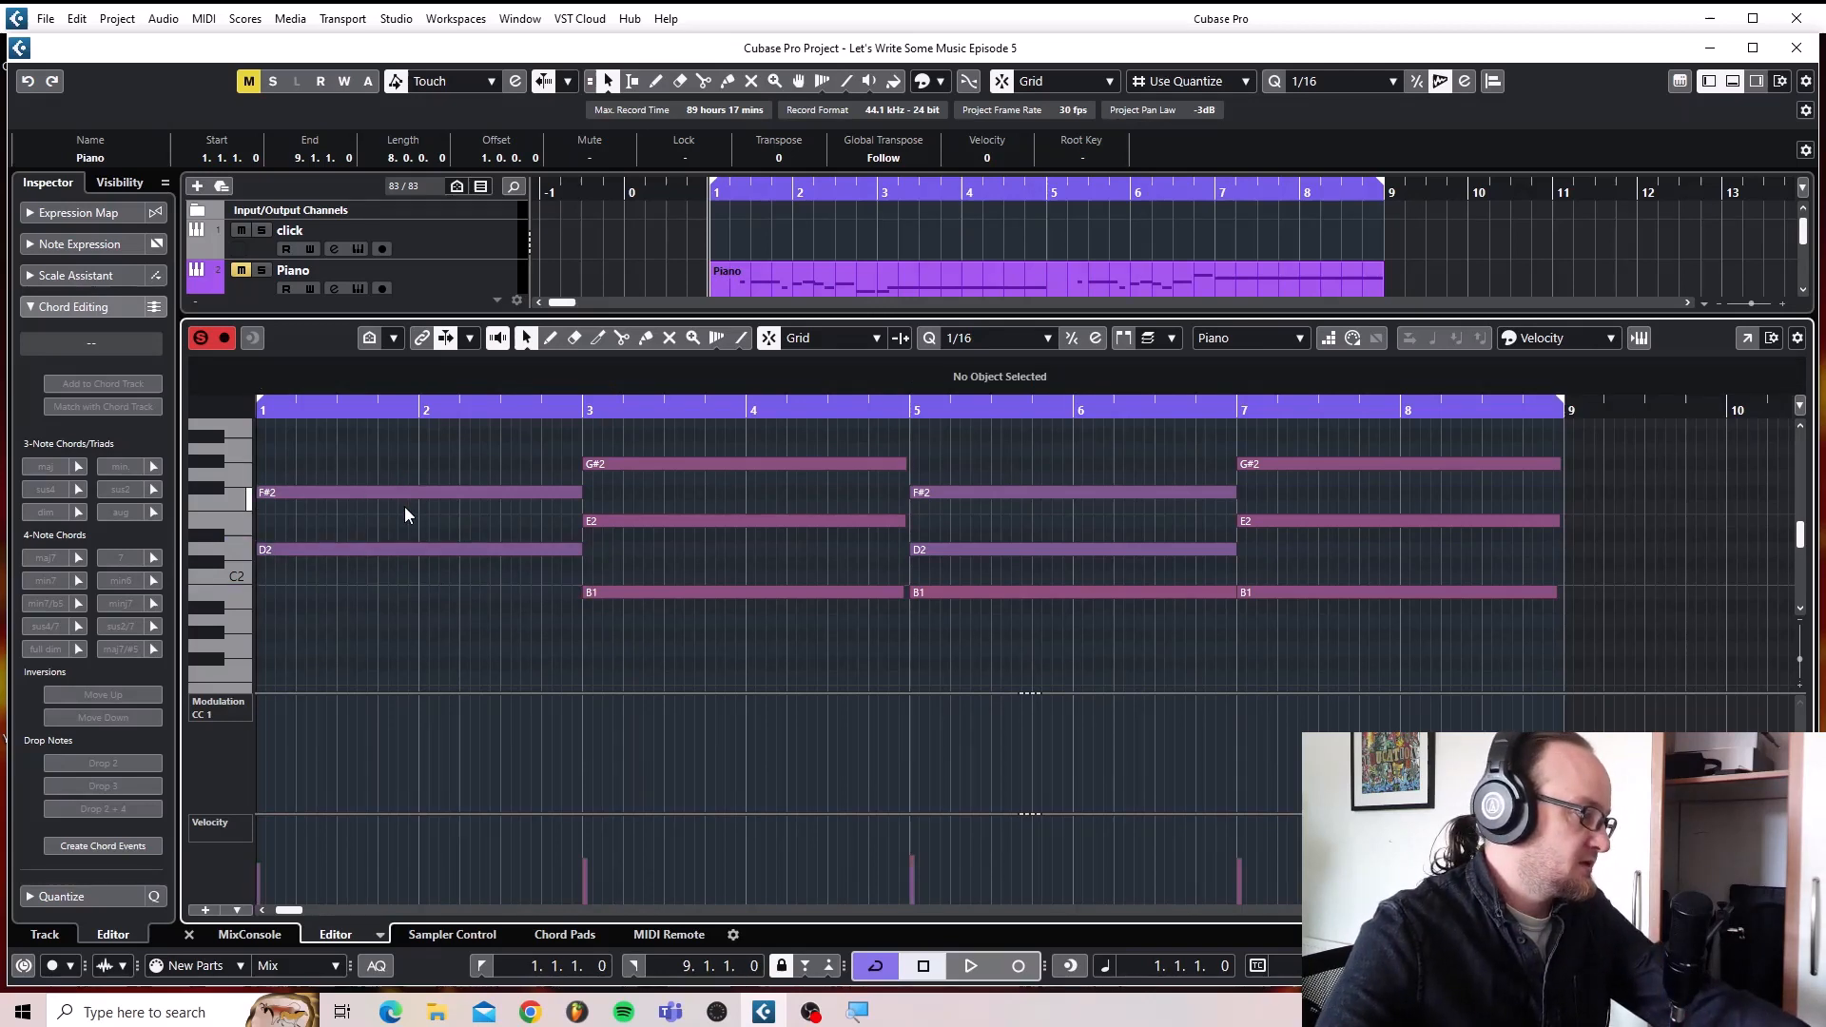
click(407, 493)
key(Delete)
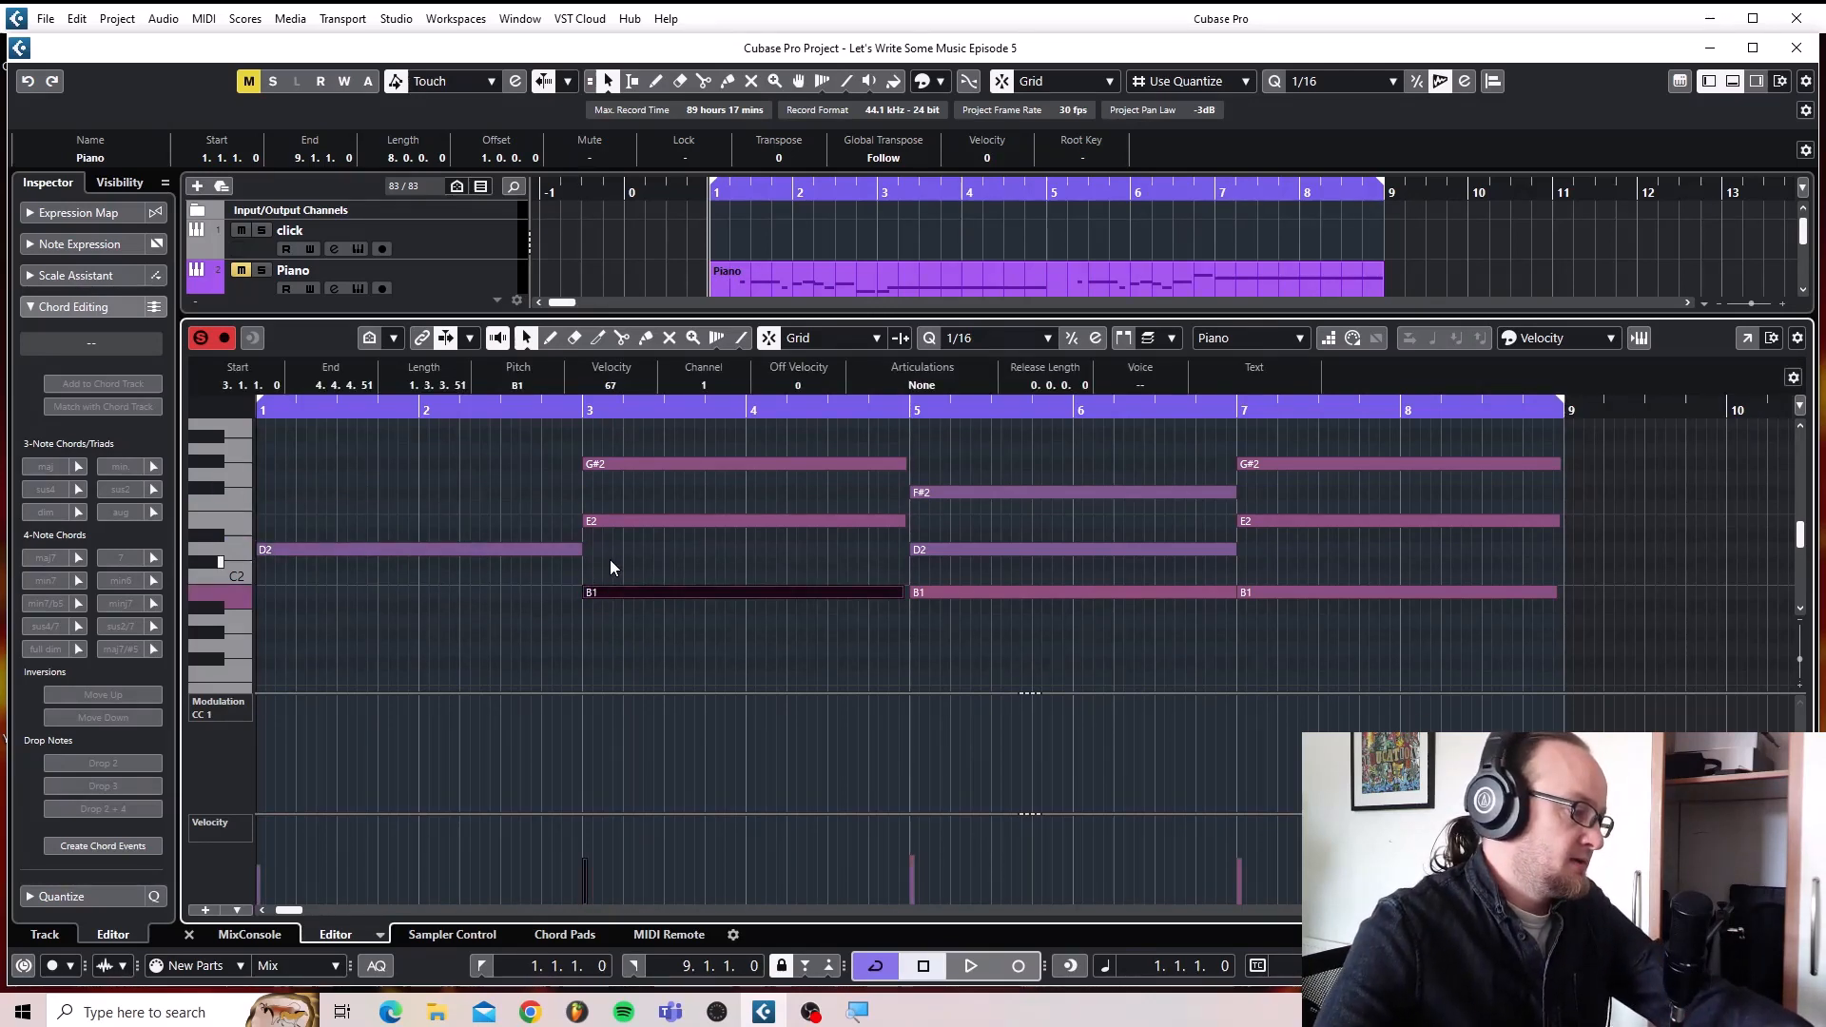
click(624, 495)
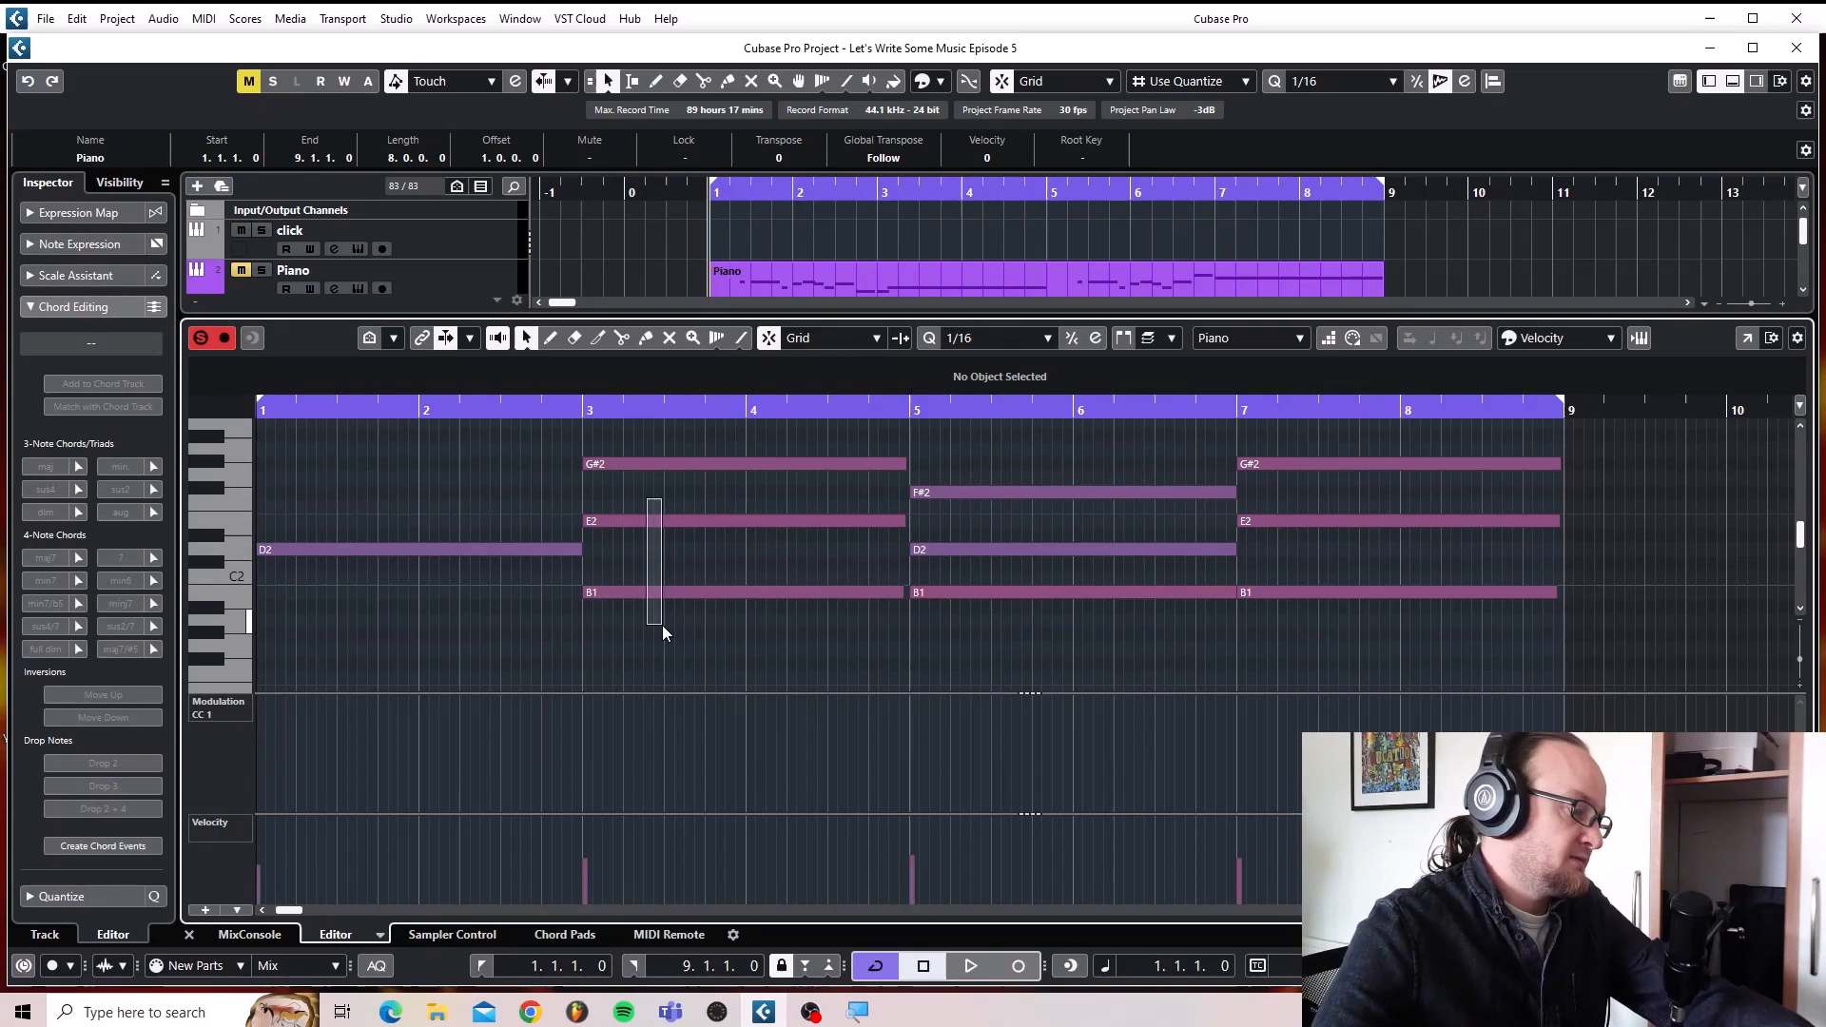
drag(662, 625, 662, 626)
key(Delete)
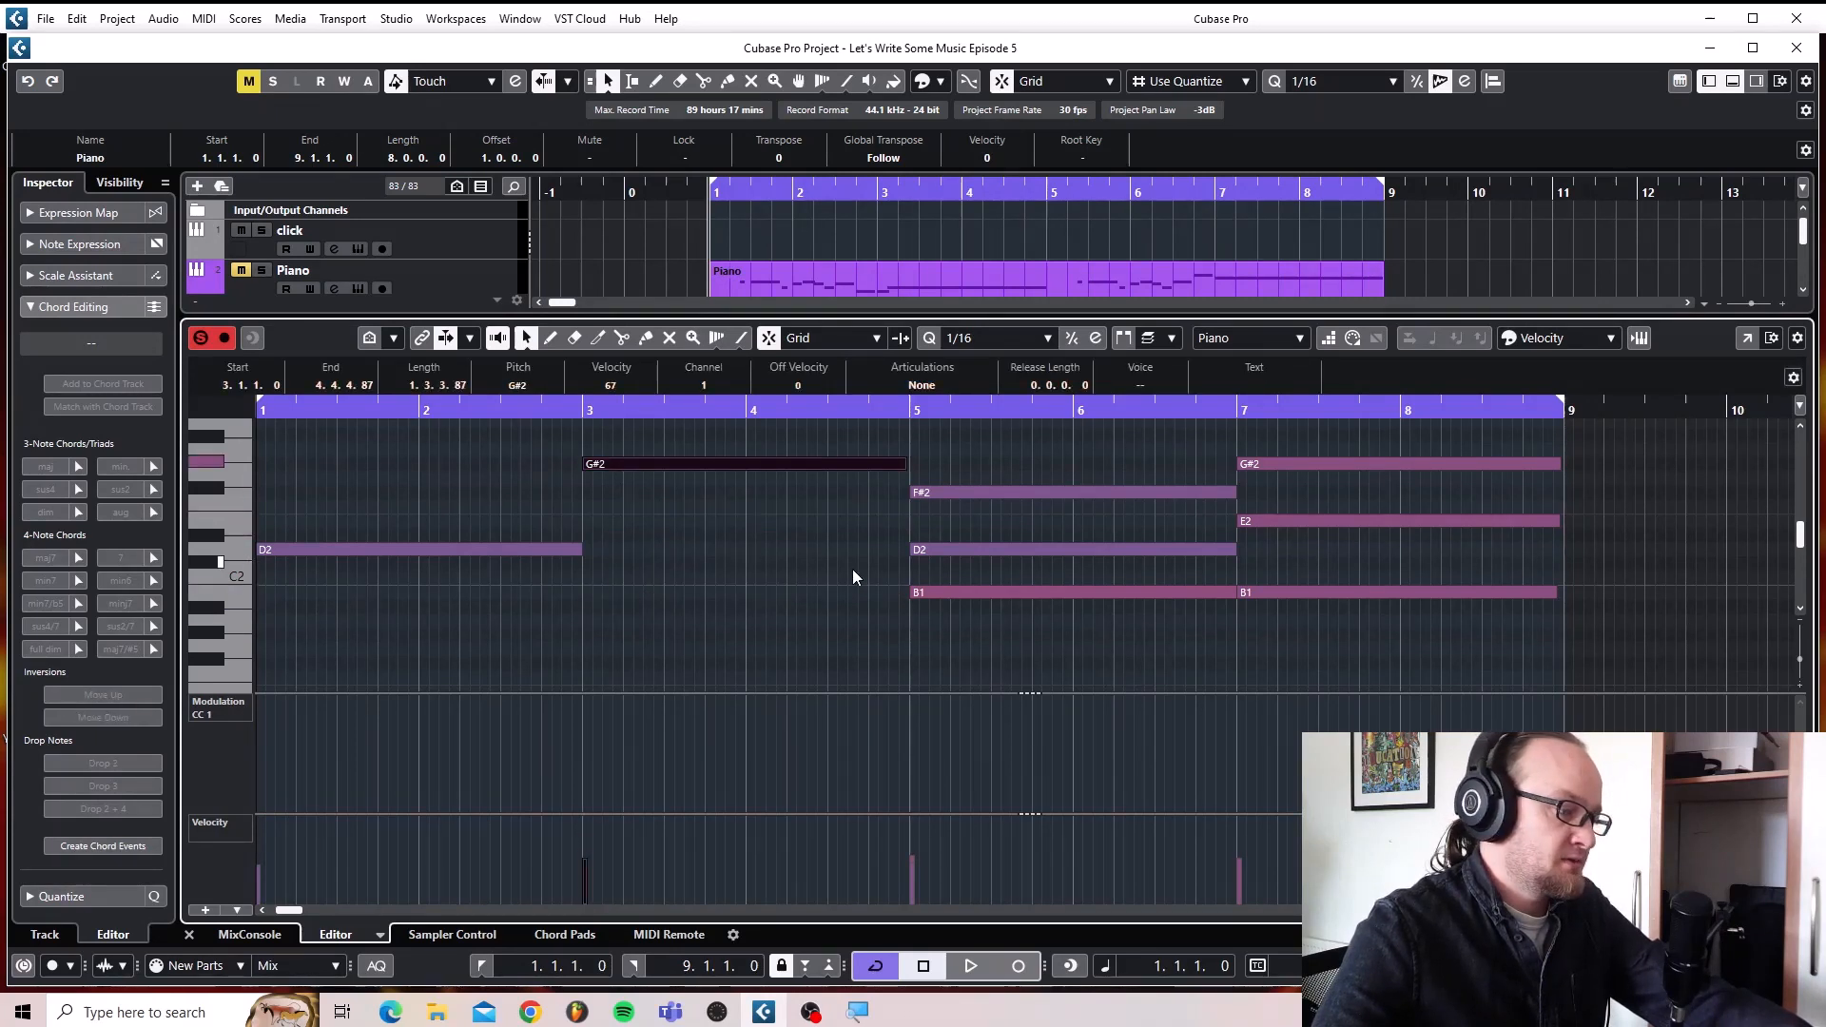
Thin the last two viola chords, keeping only D2 at bar 5 and G#2 at bar 7.
drag(982, 580, 993, 615)
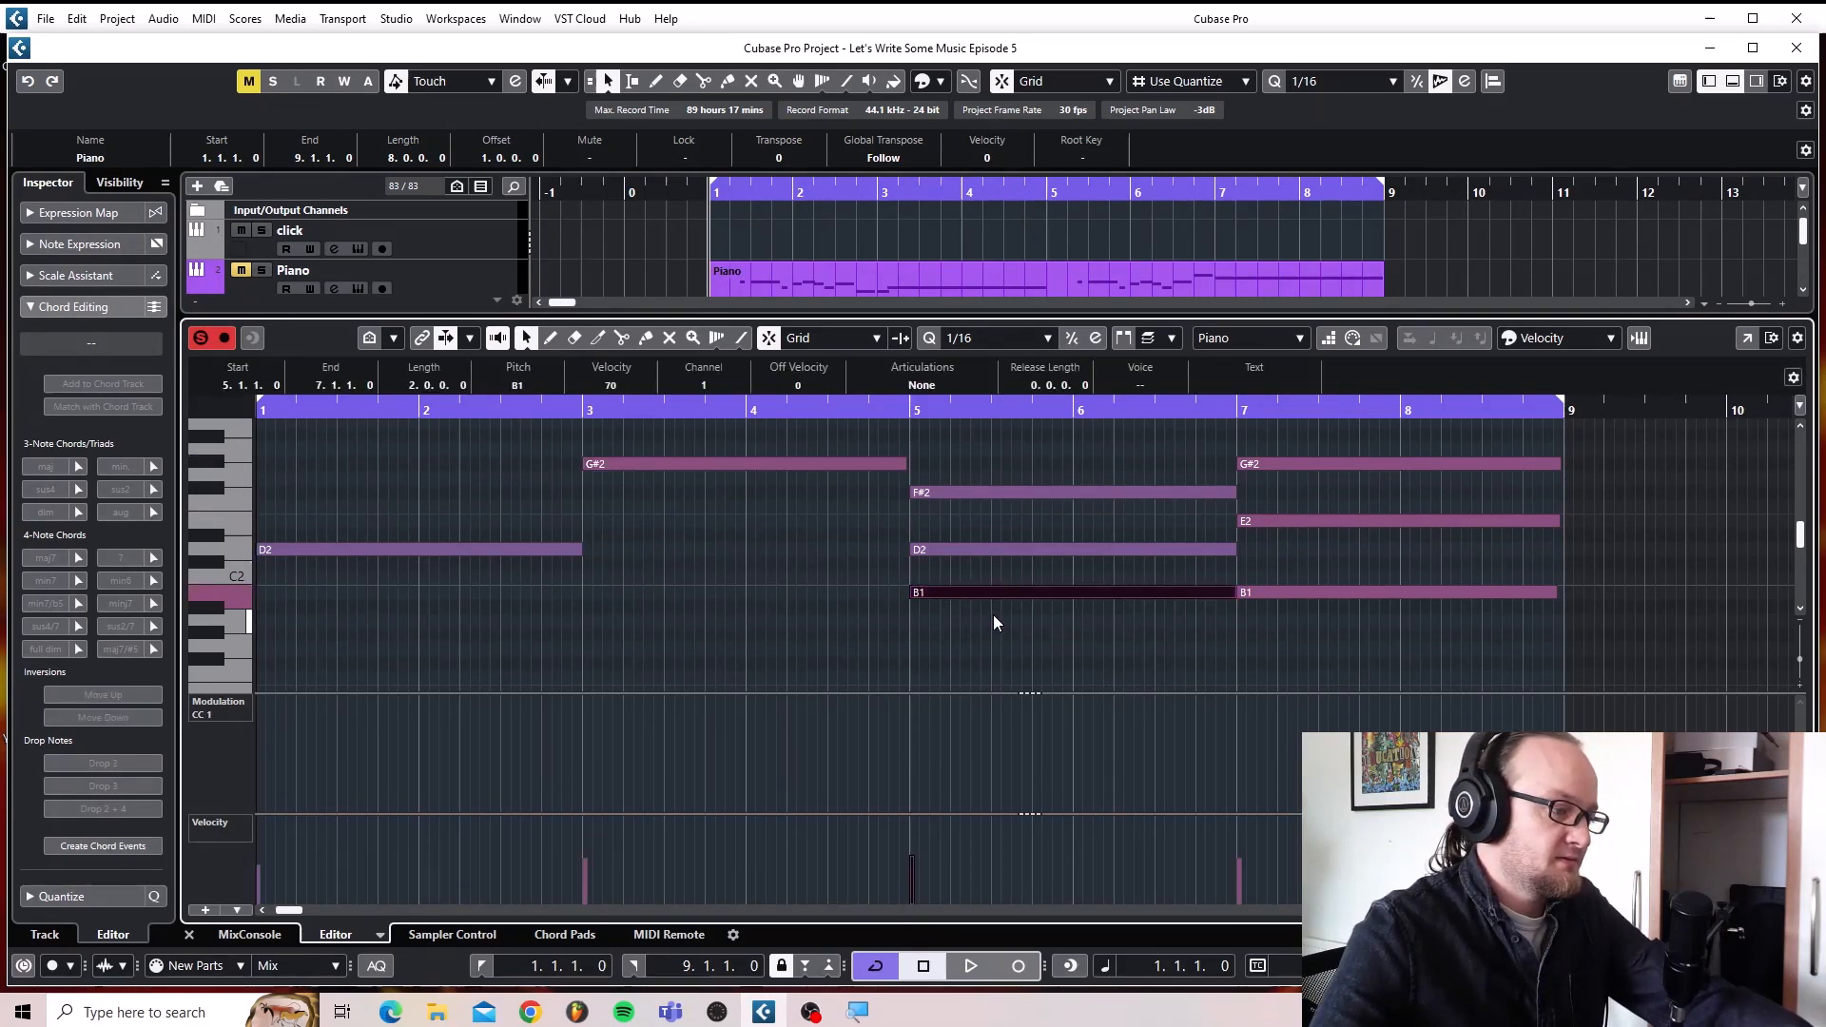
key(Delete)
click(948, 497)
key(Delete)
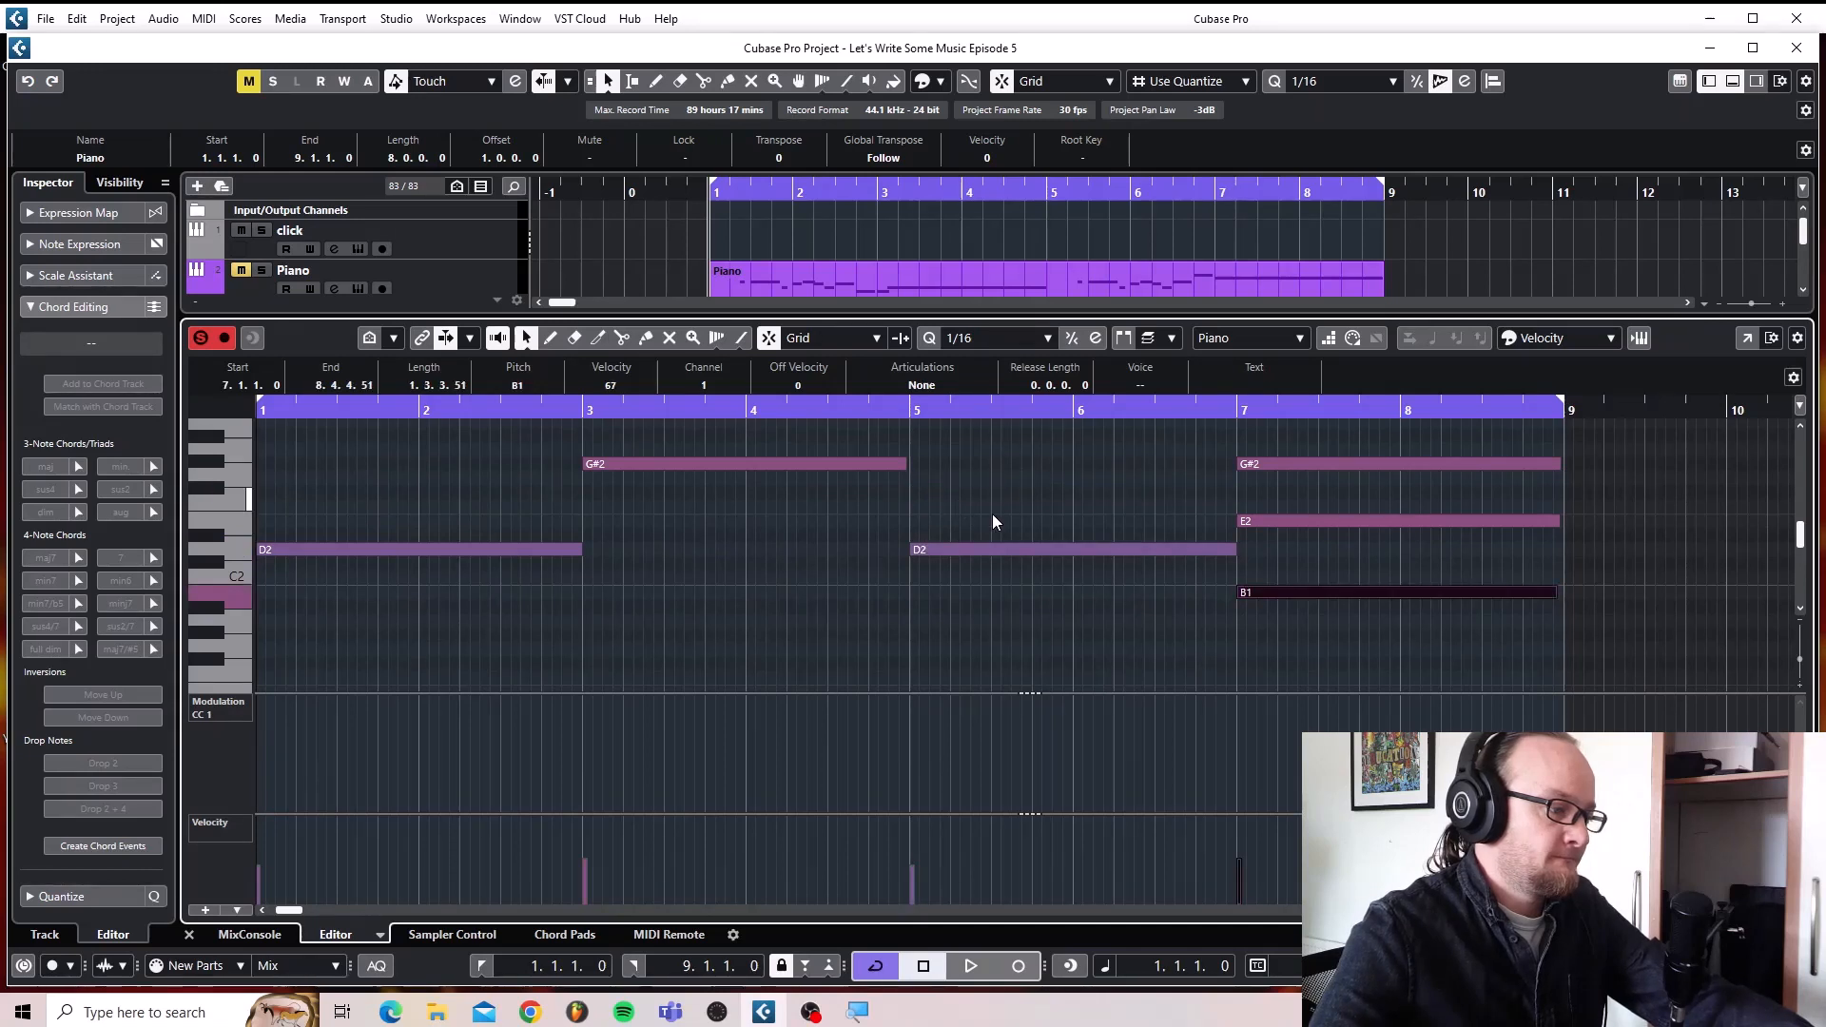
drag(1311, 505, 1340, 665)
key(Delete)
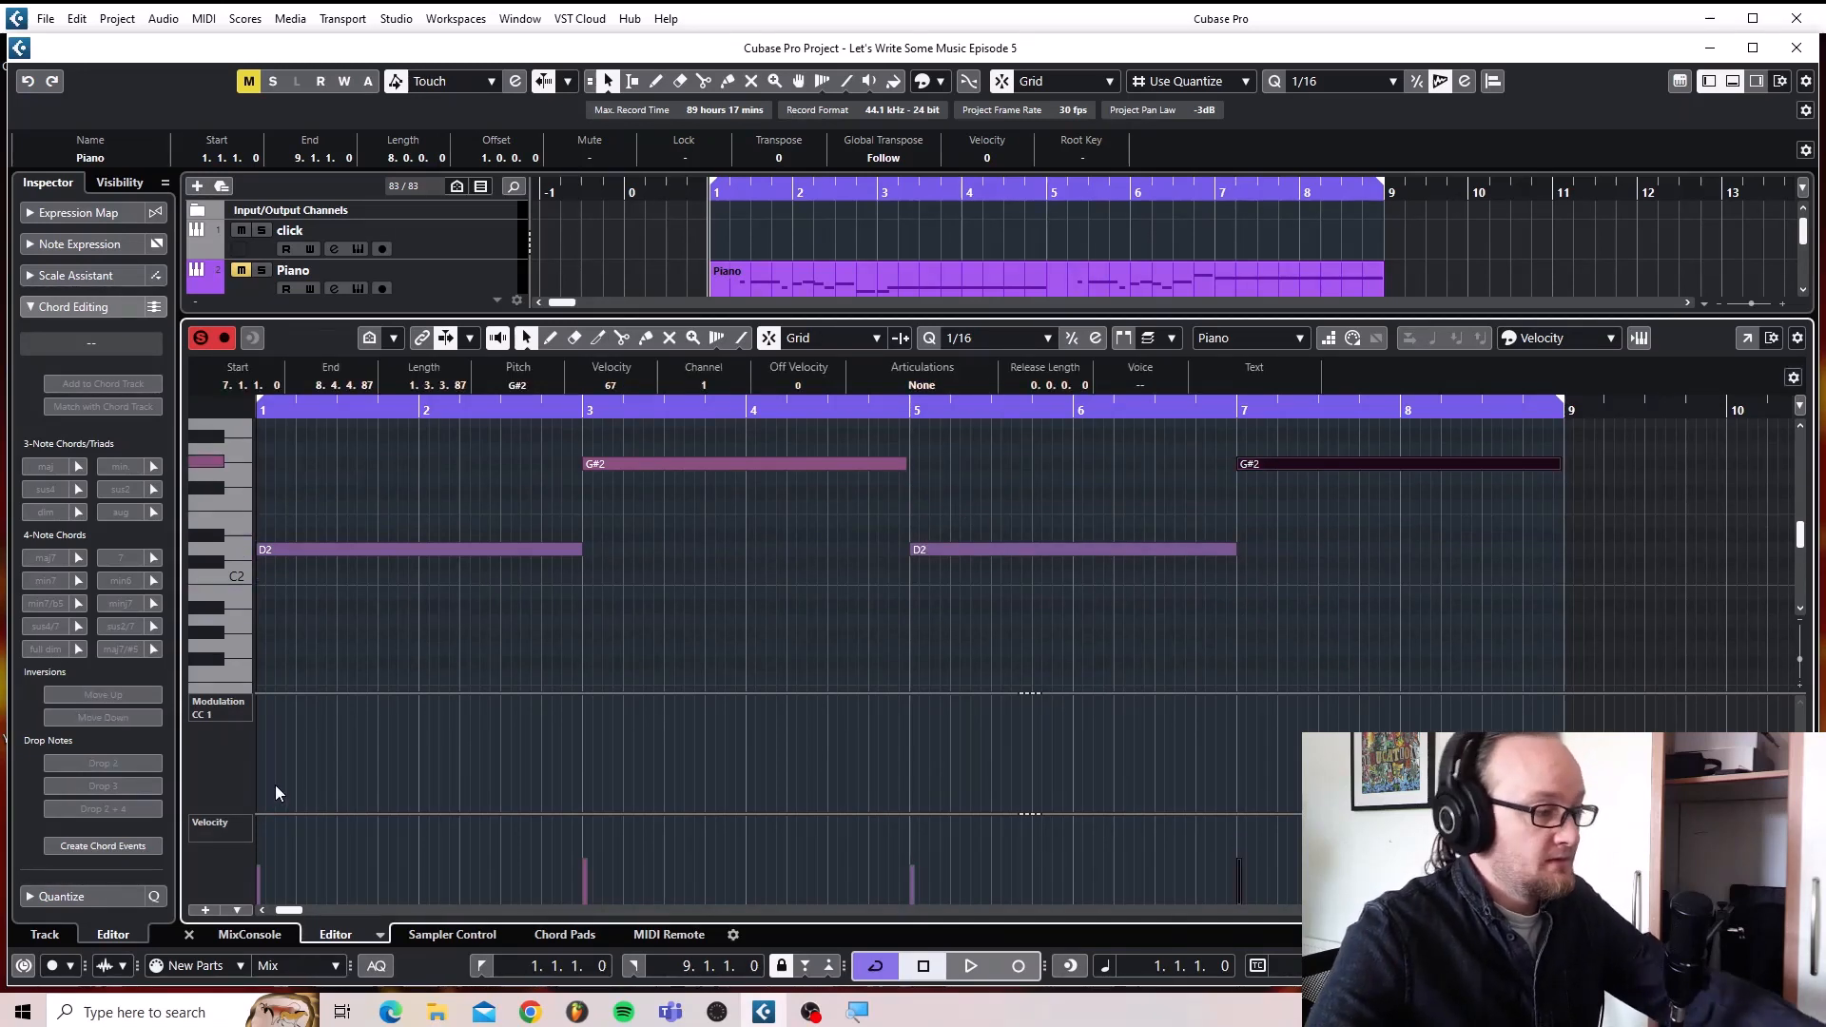
Close the note editor and listen to the viola line with the cello and bass.
click(188, 935)
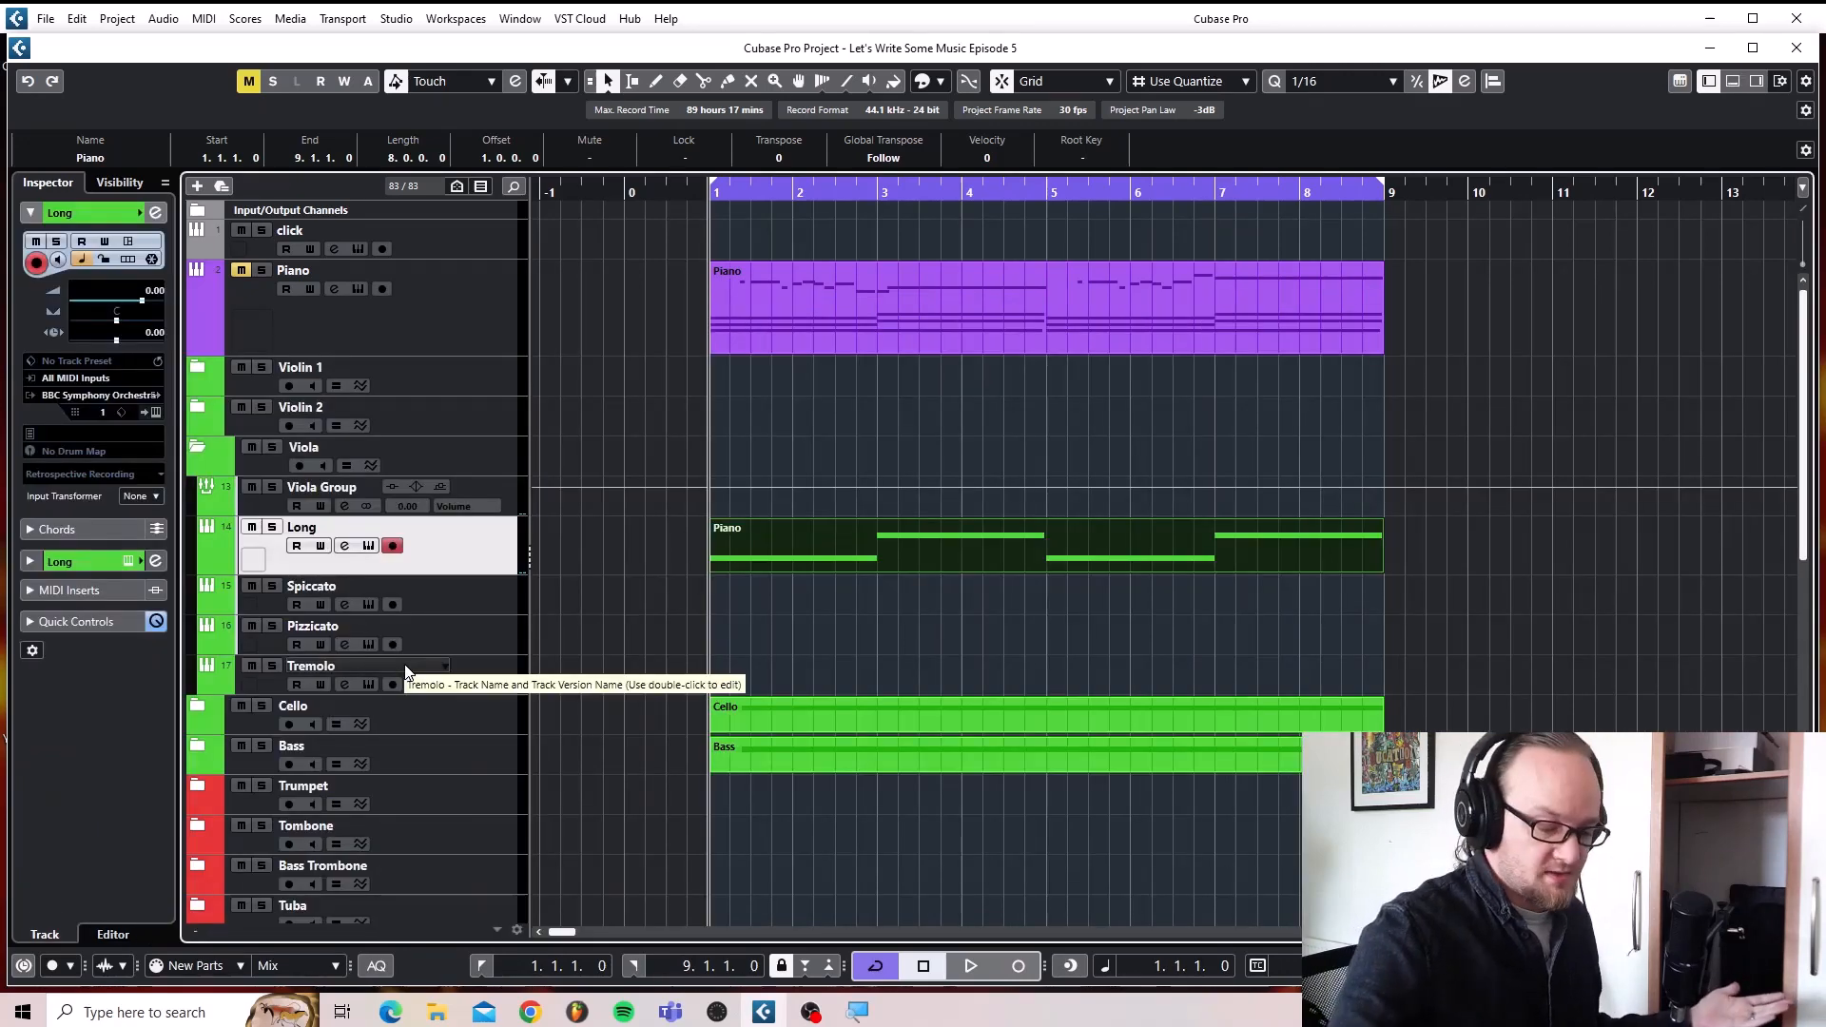
key(space)
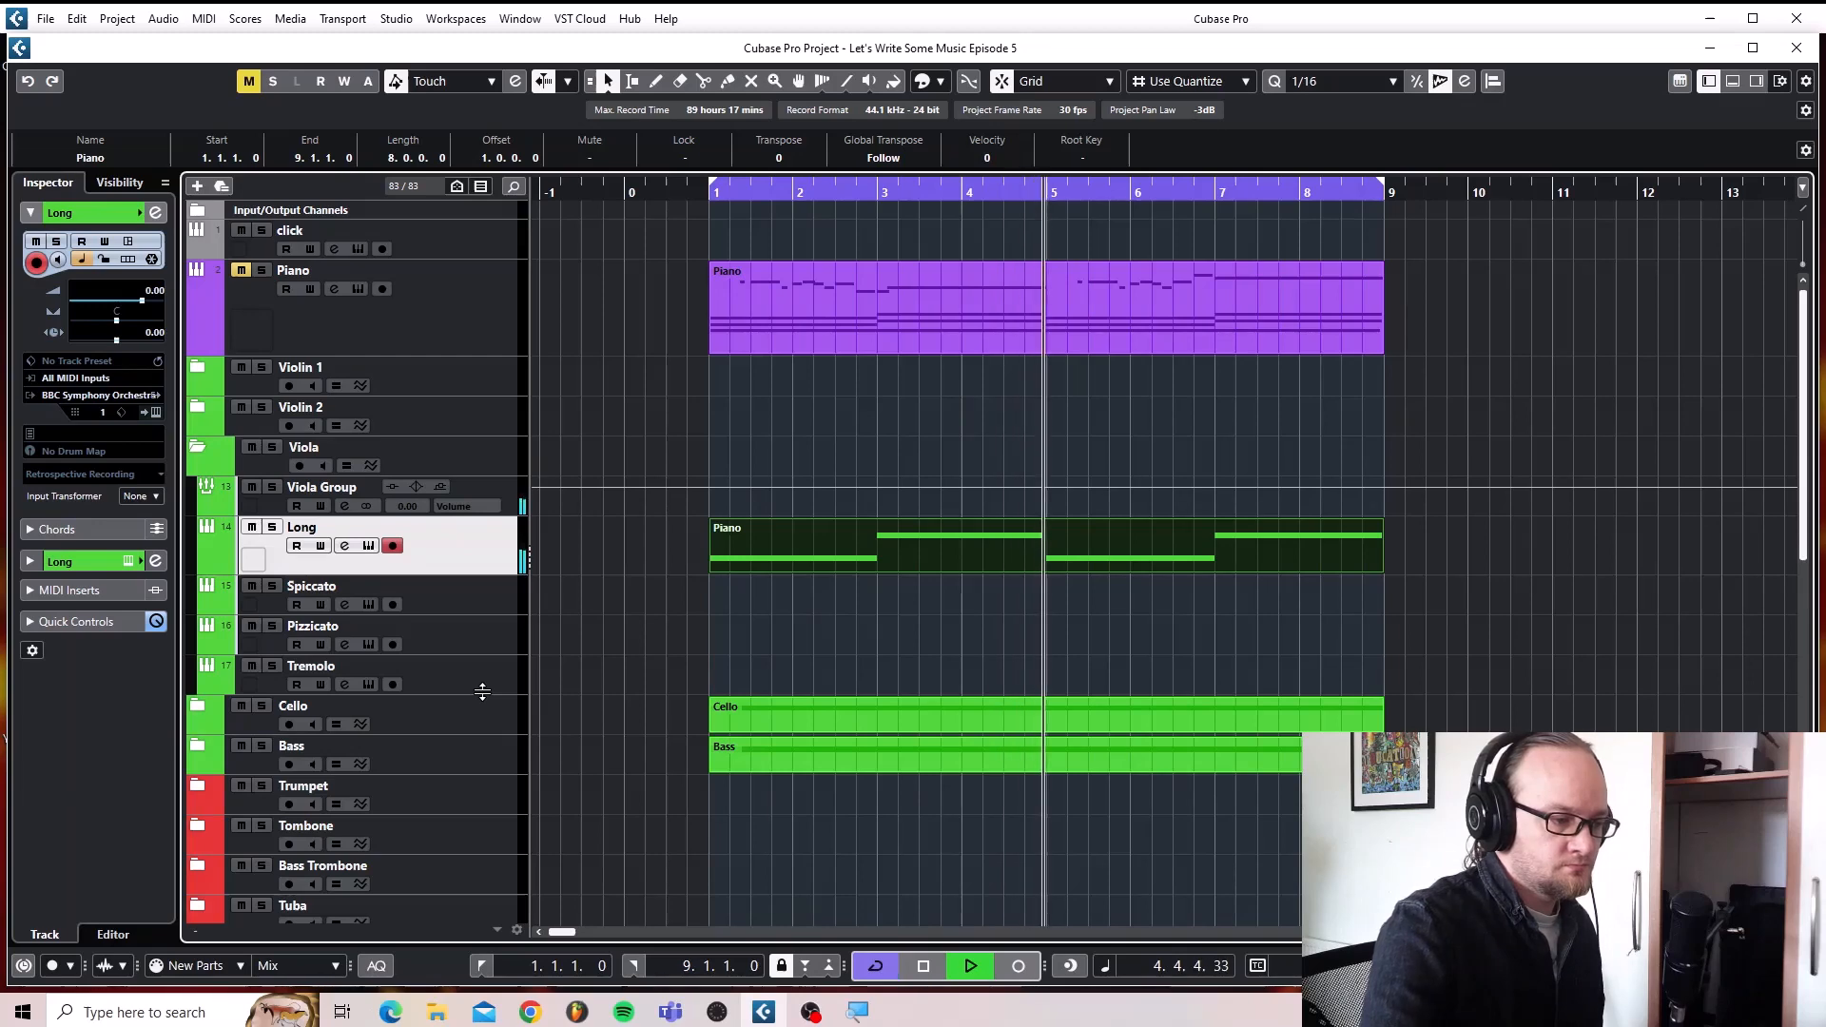
key(space)
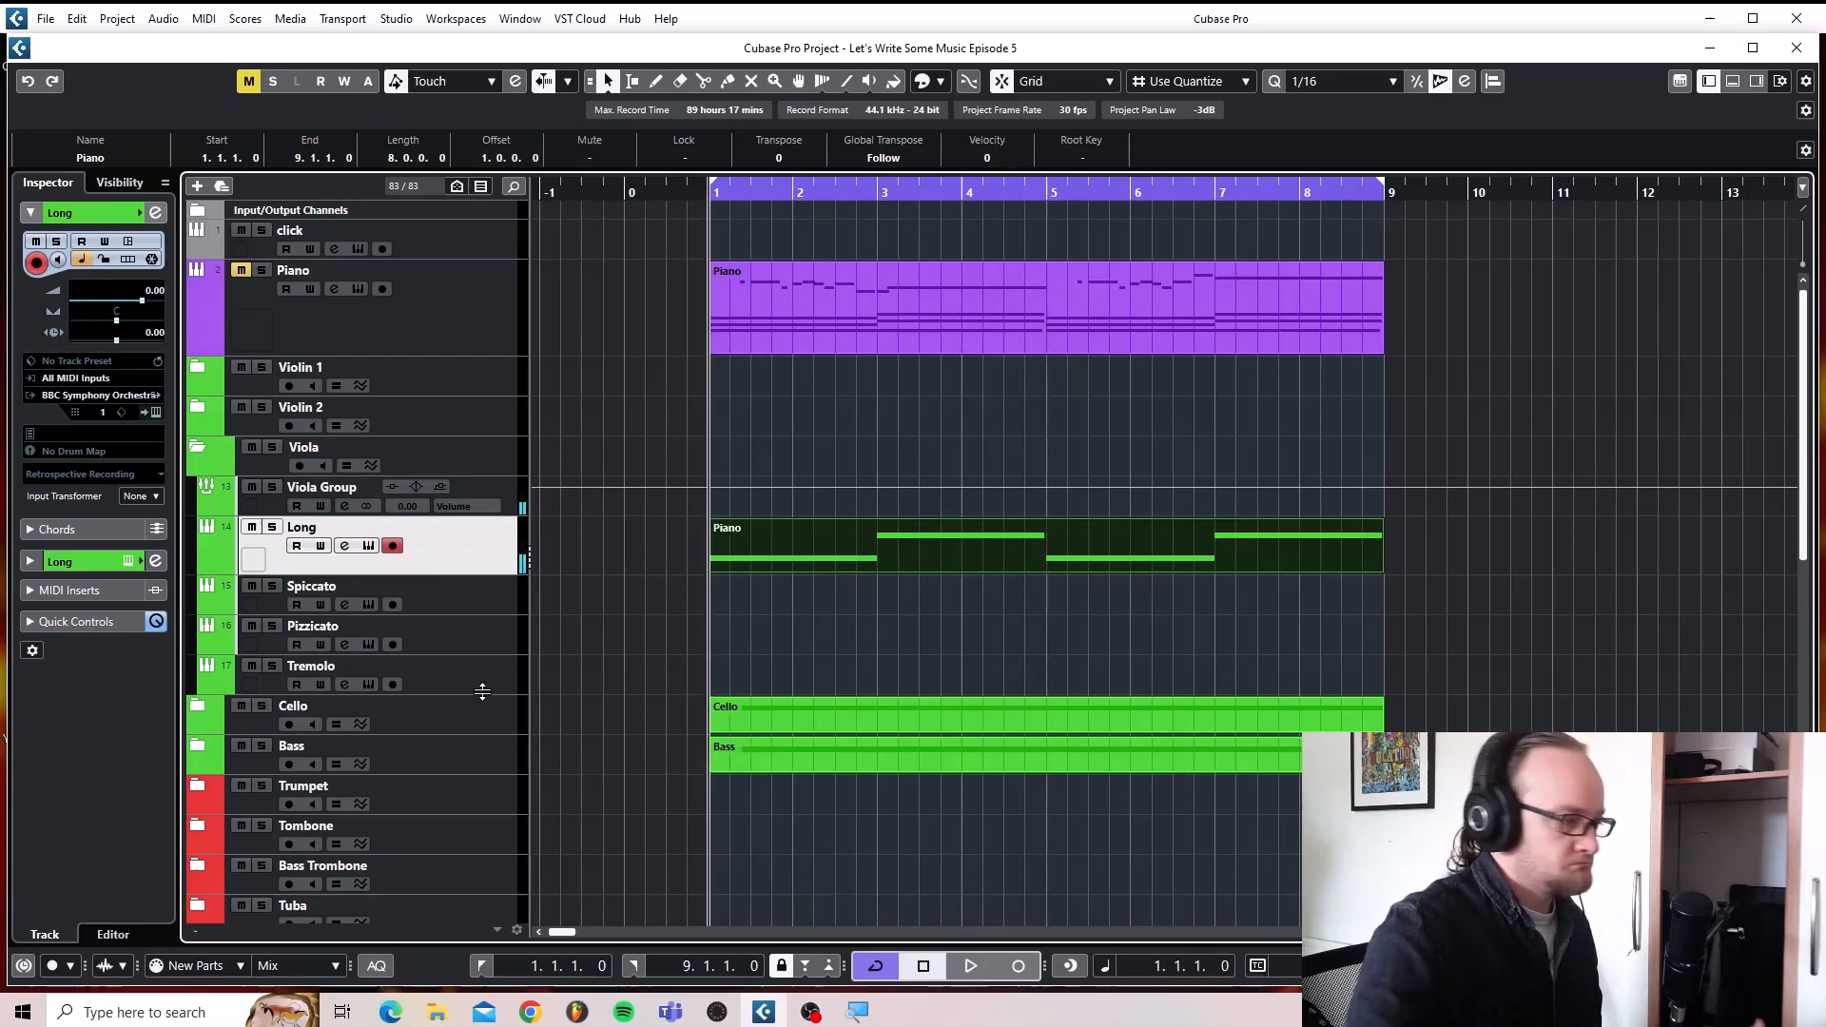
Collapse the Viola folder, expand the Violin 2 folder, and copy the Piano part onto the Violin 2 Long track at bar 1.
click(195, 447)
click(196, 407)
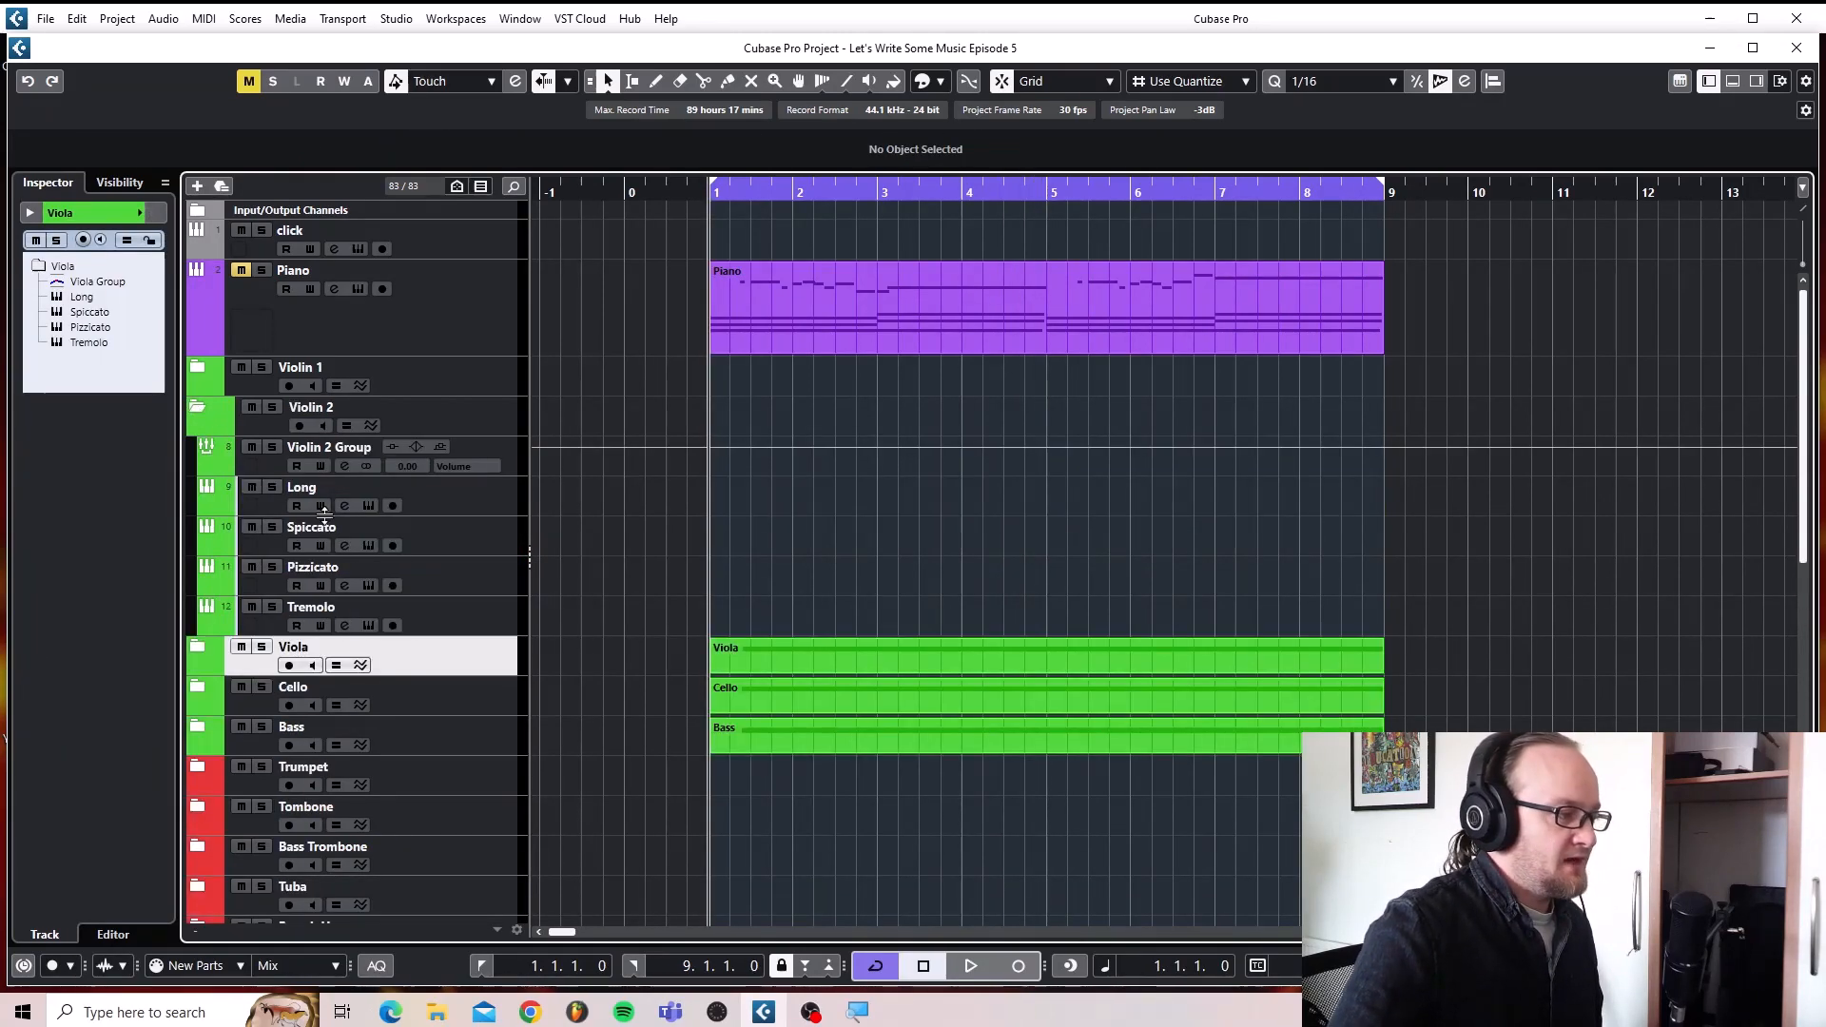
click(457, 506)
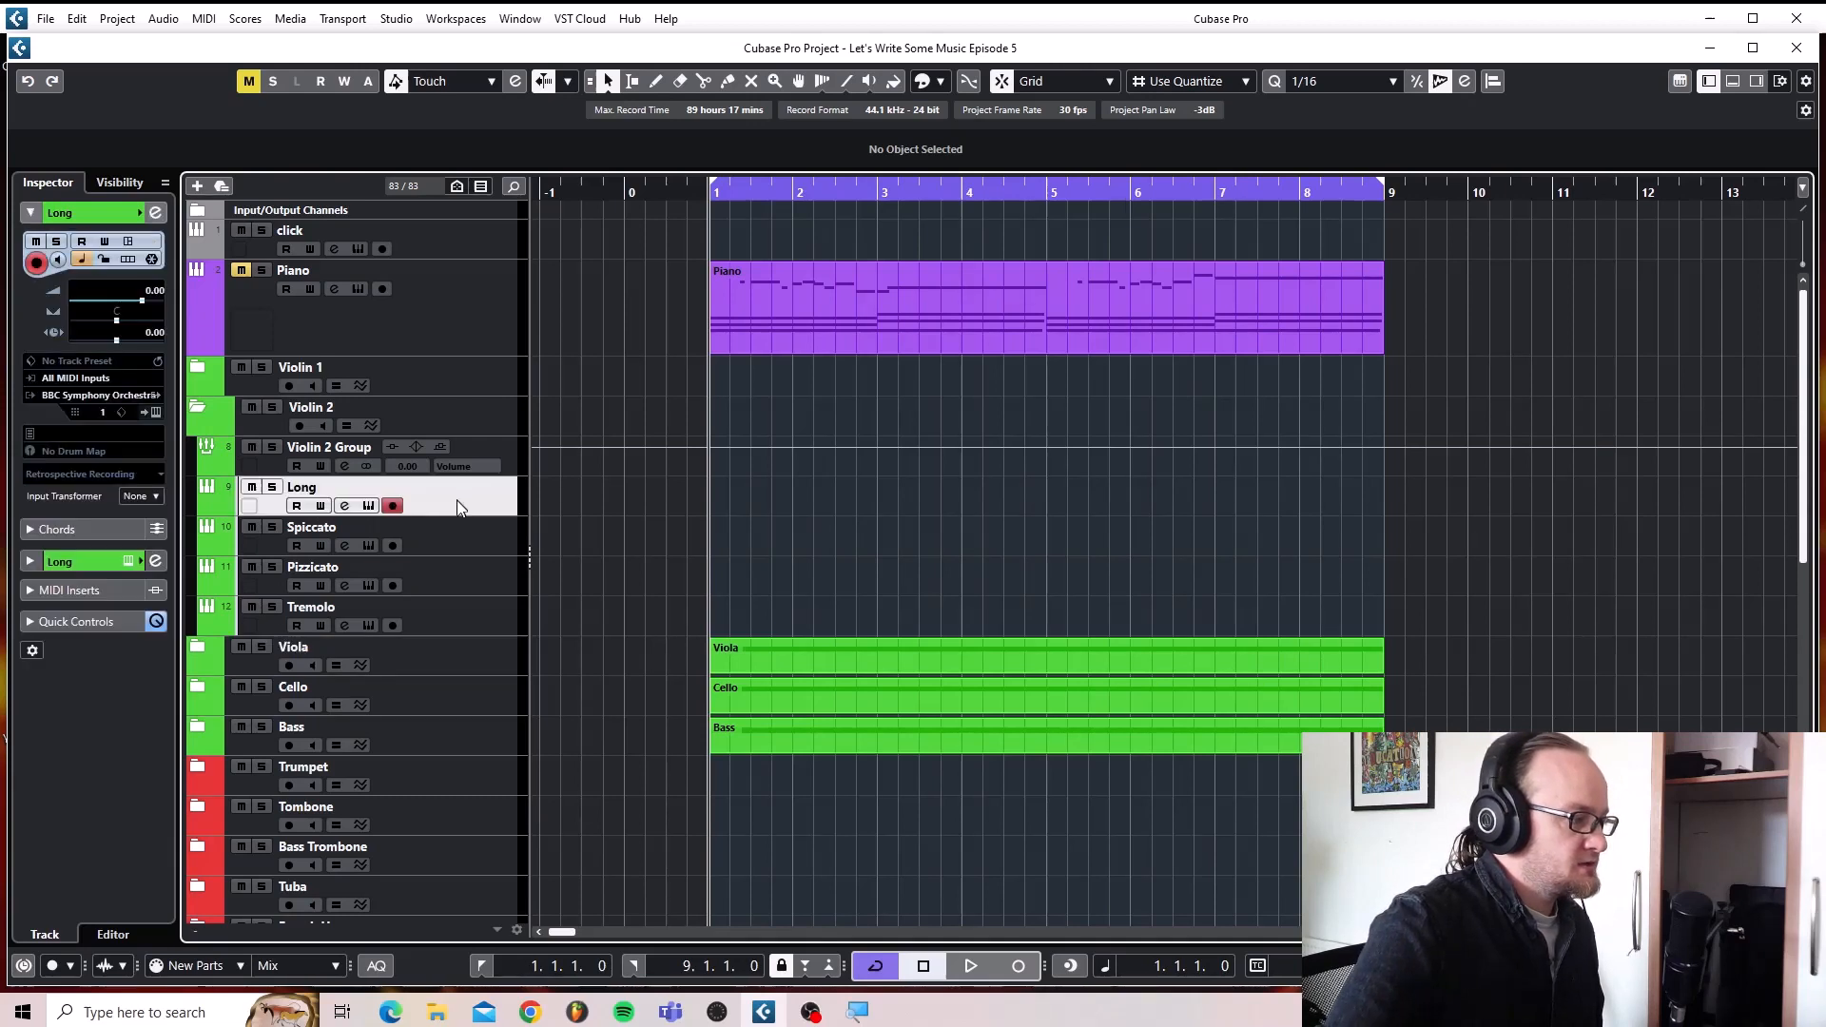
click(849, 335)
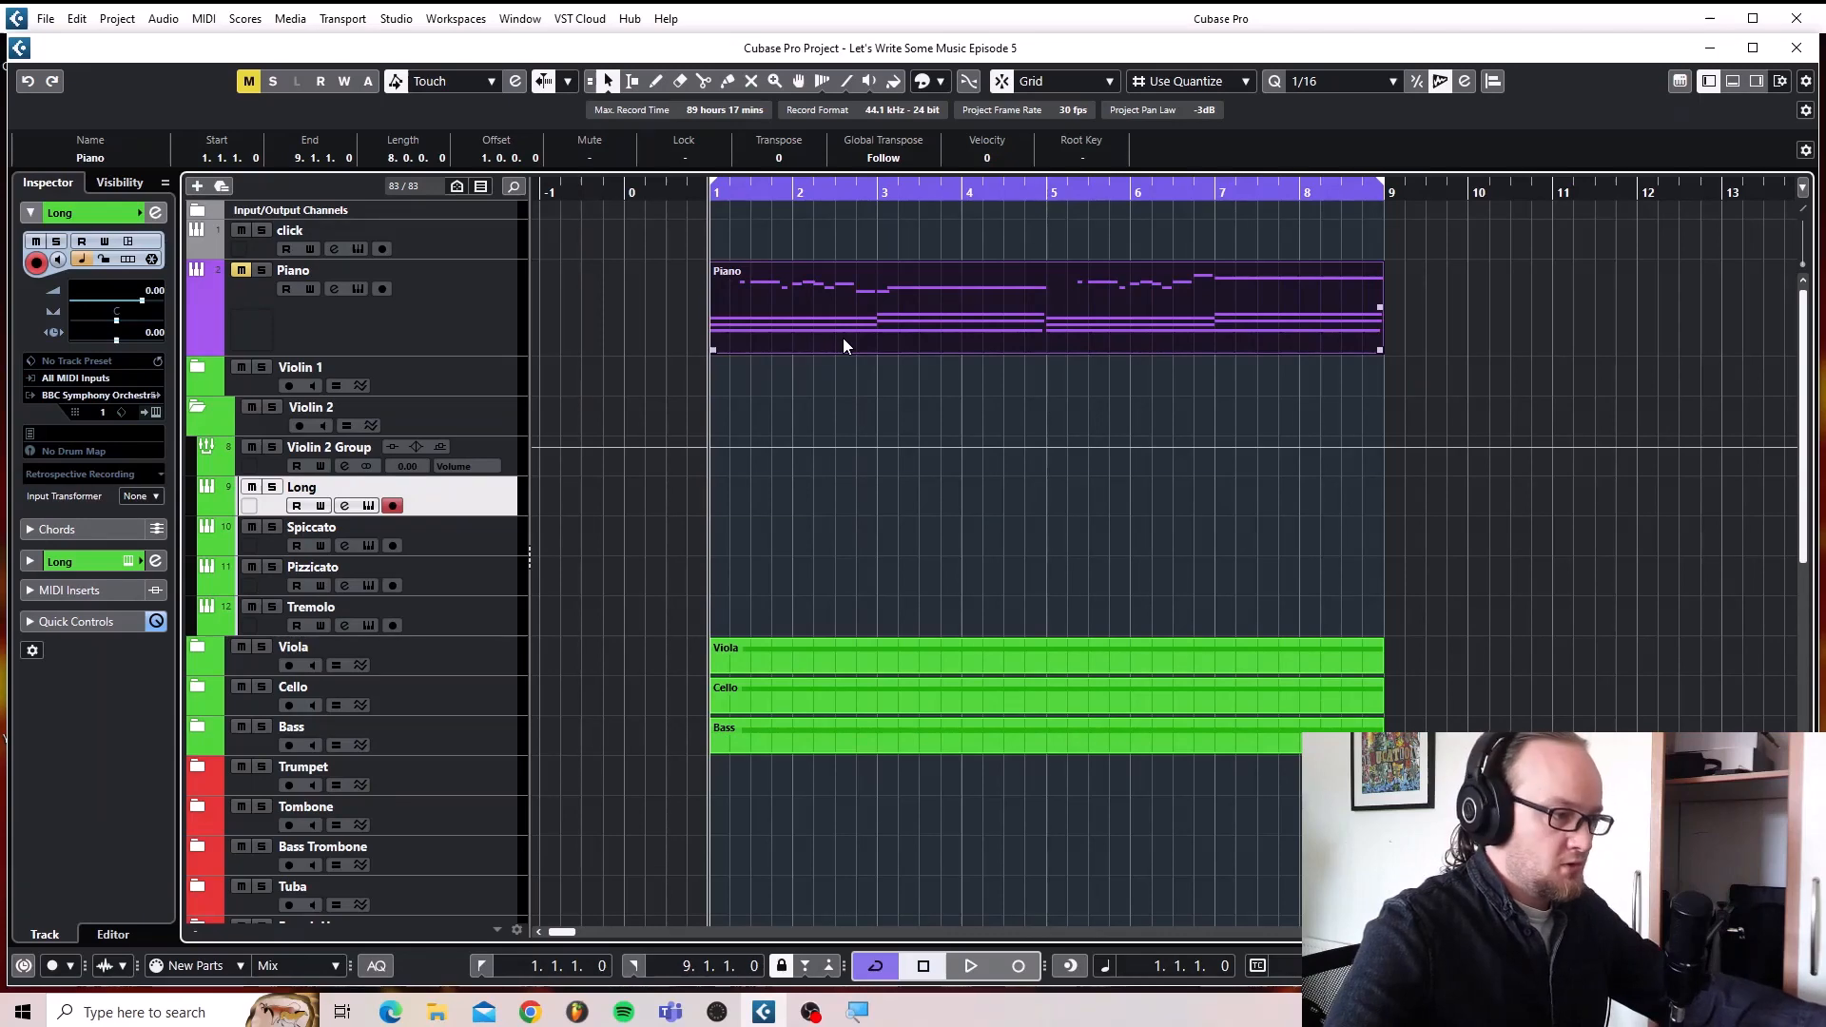
key(ctrl+v)
Delete the low chord notes from the copied Violin 2 Long part, keeping the upper melody, and close the note editor.
double_click(808, 490)
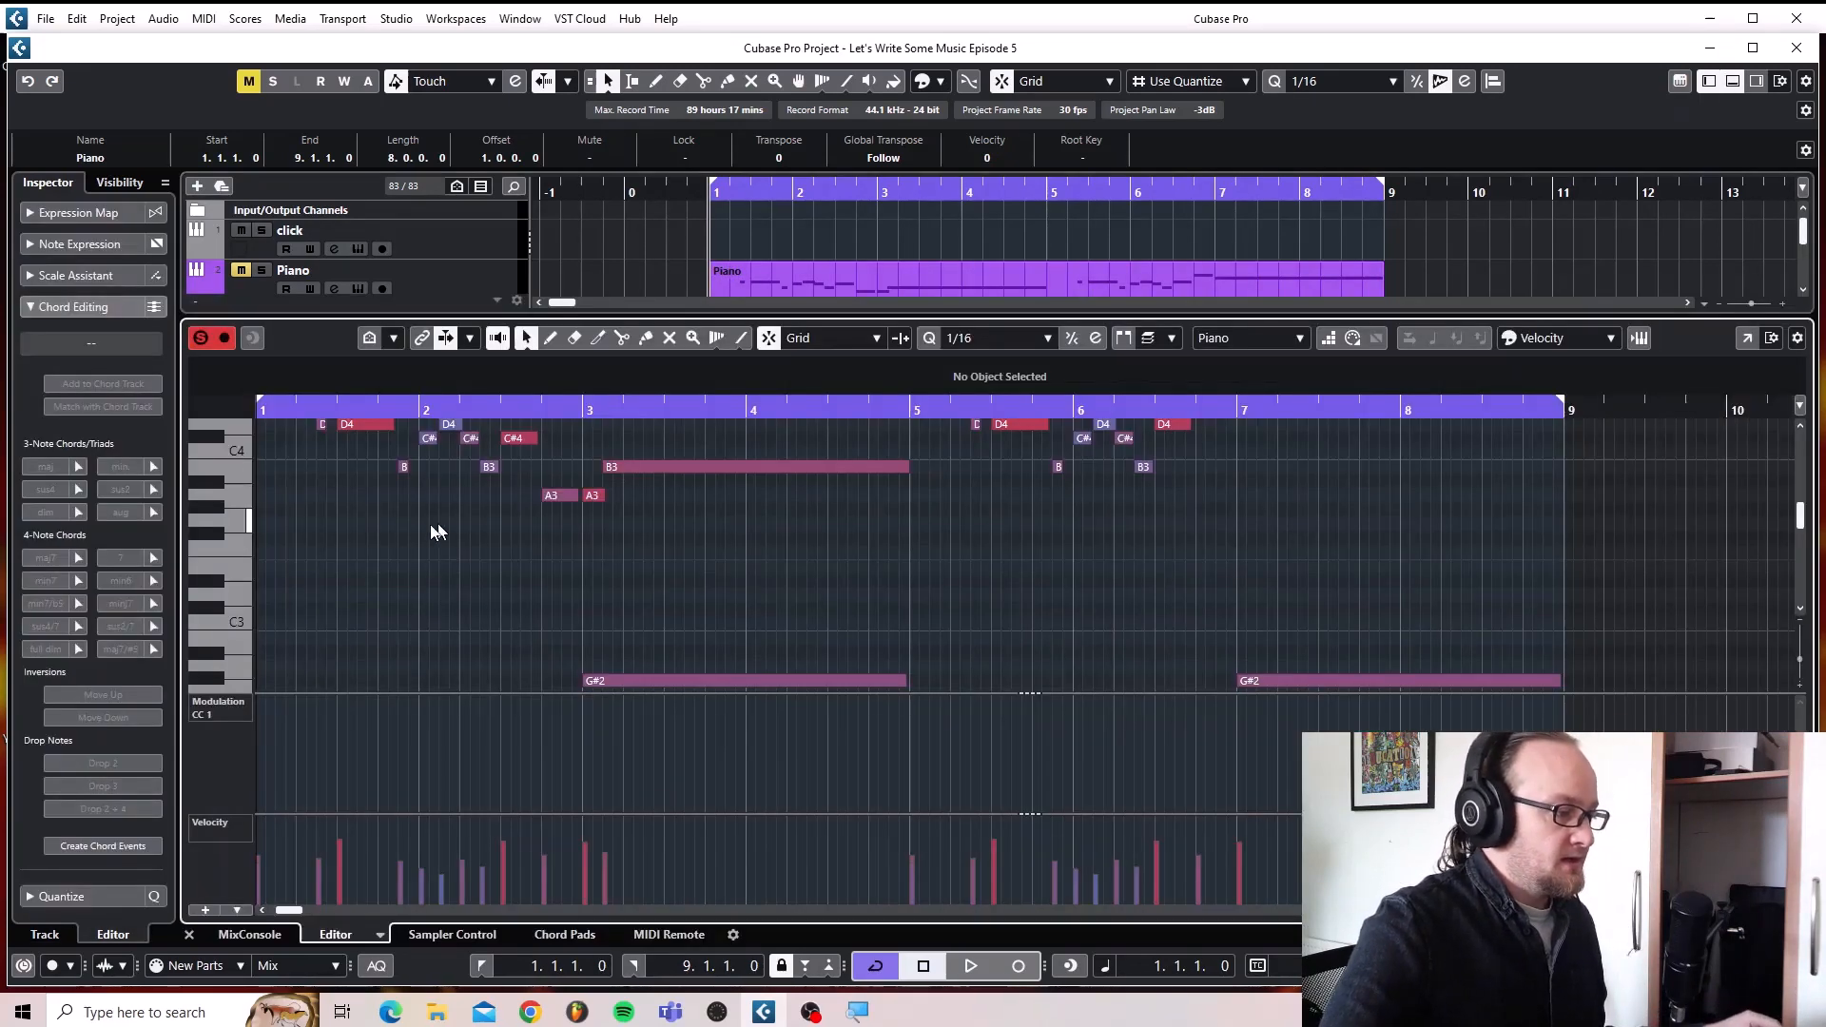
scroll(374, 523, down, 5)
drag(418, 497, 1480, 540)
key(Delete)
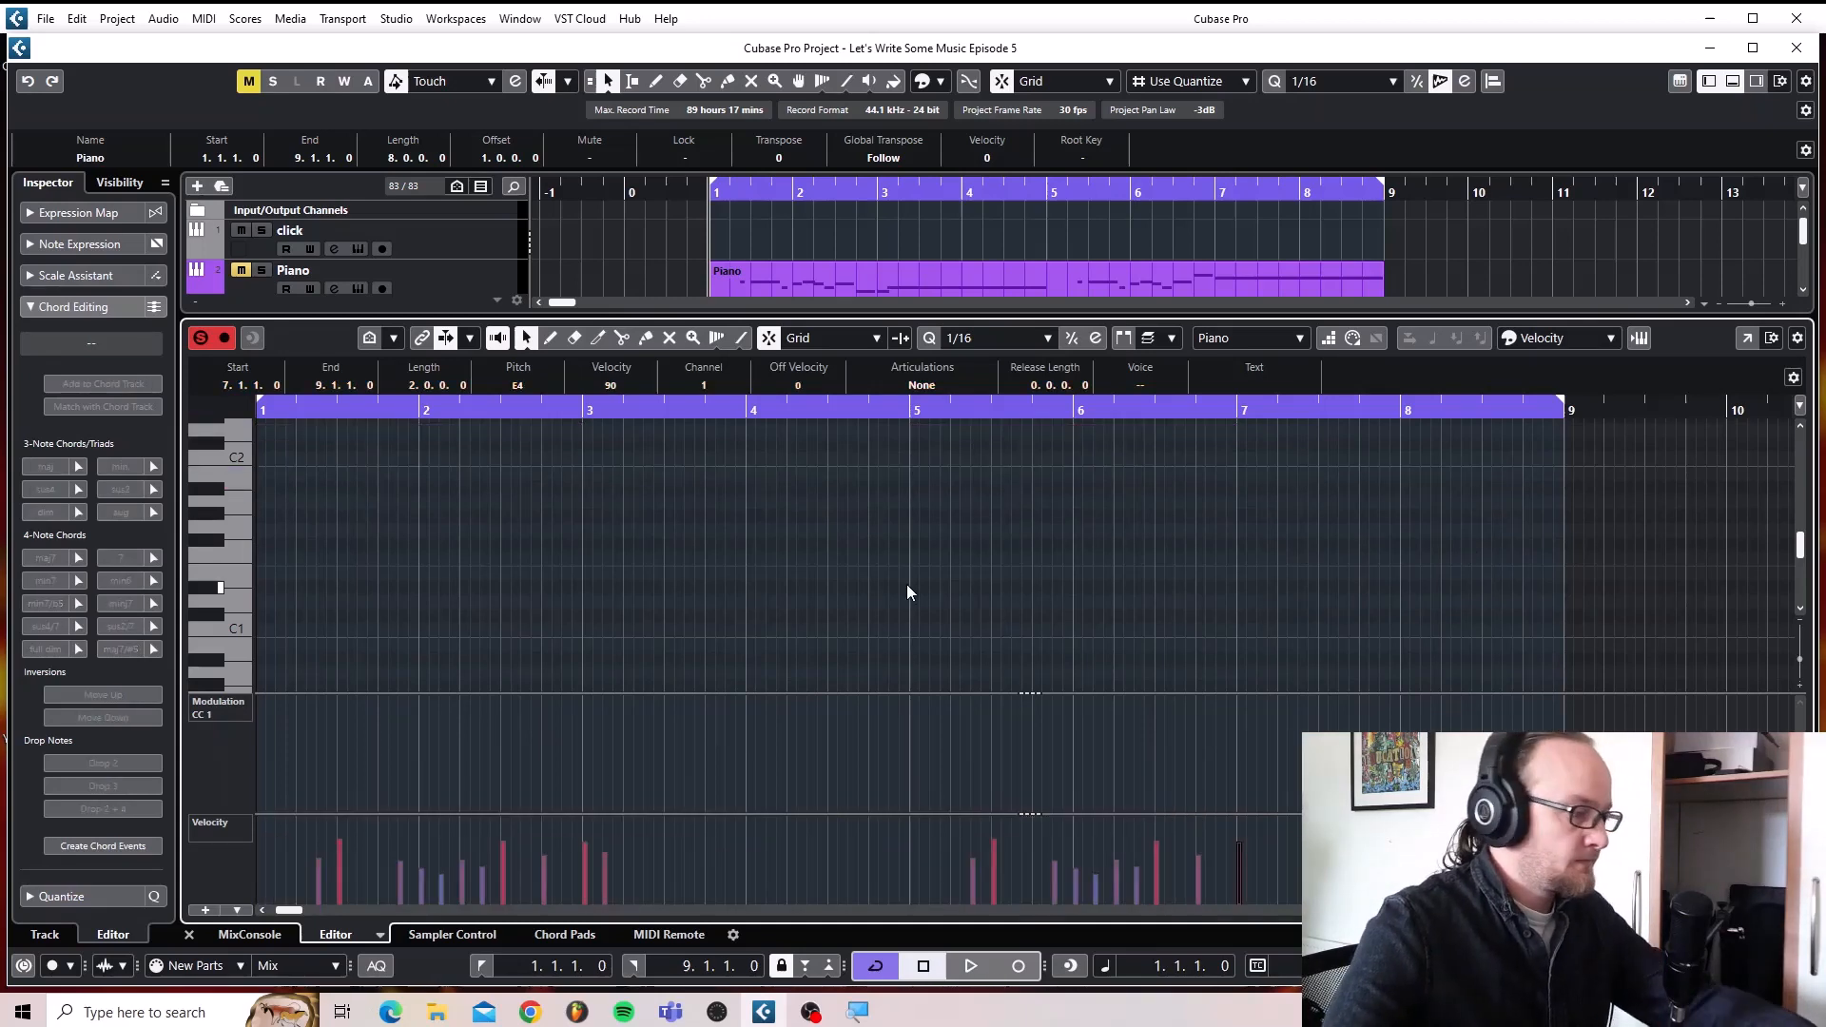
scroll(768, 579, up, 10)
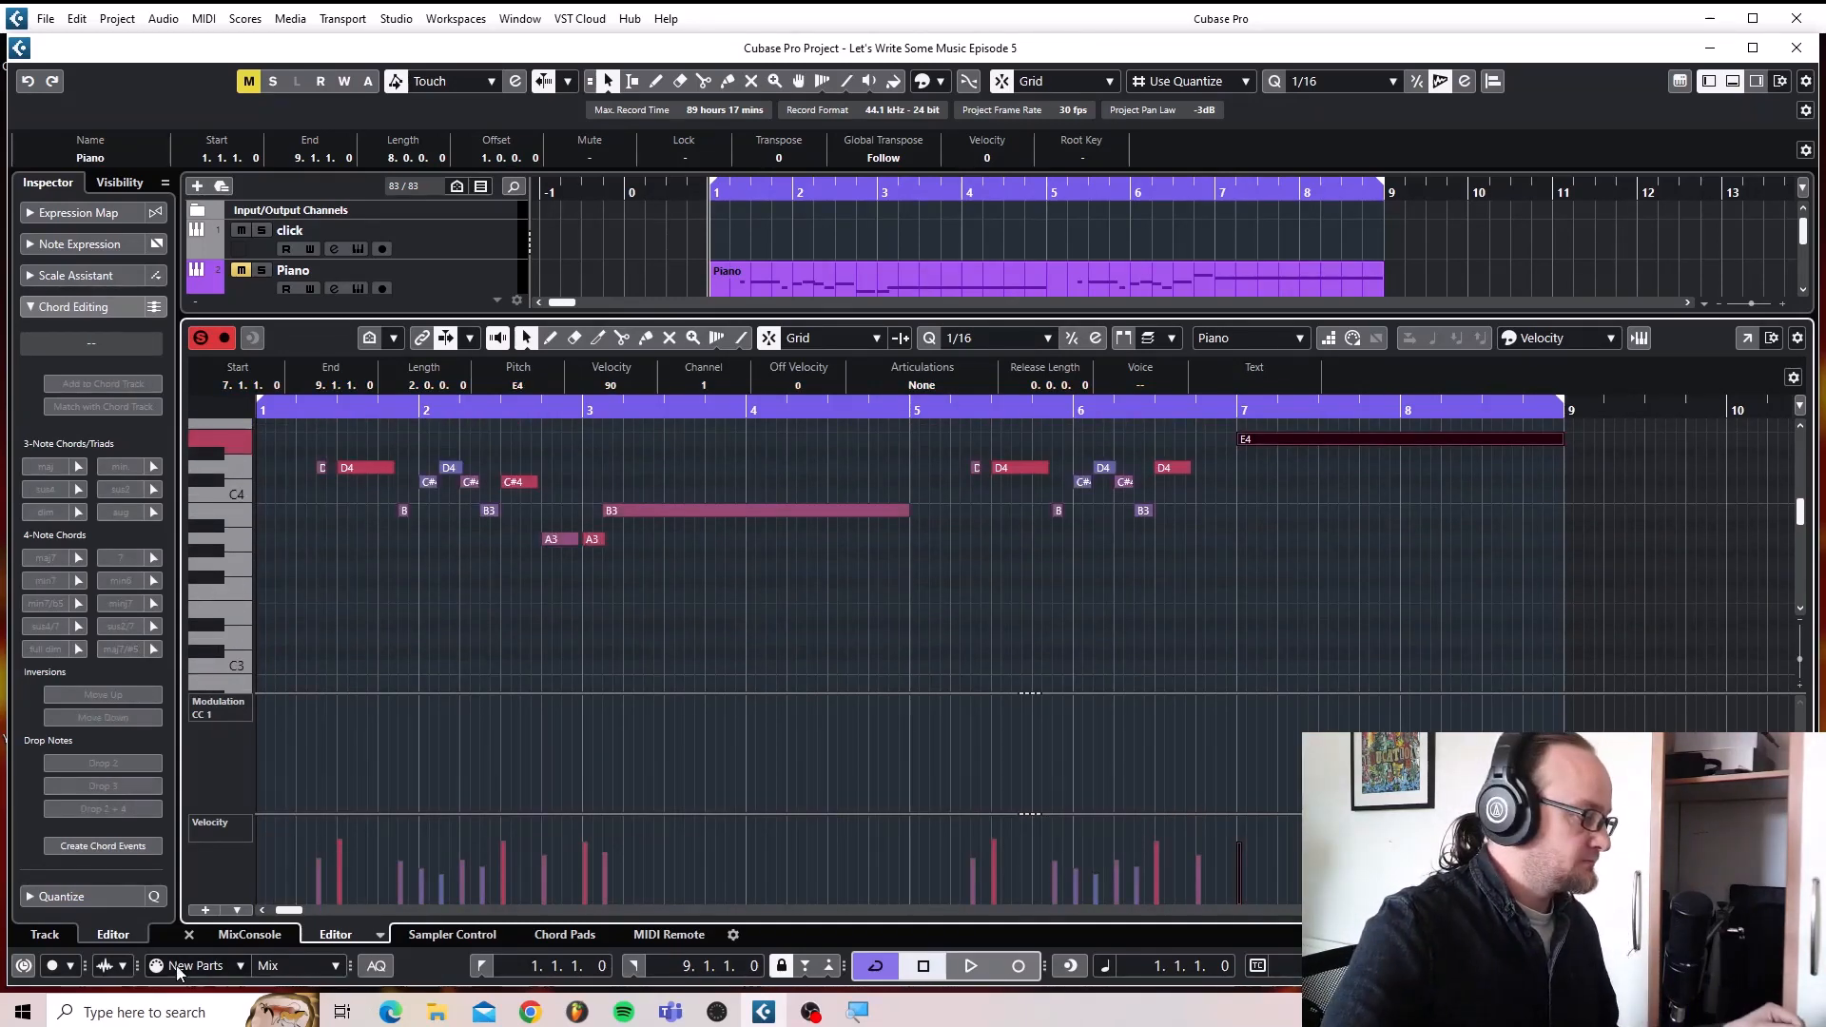
click(188, 935)
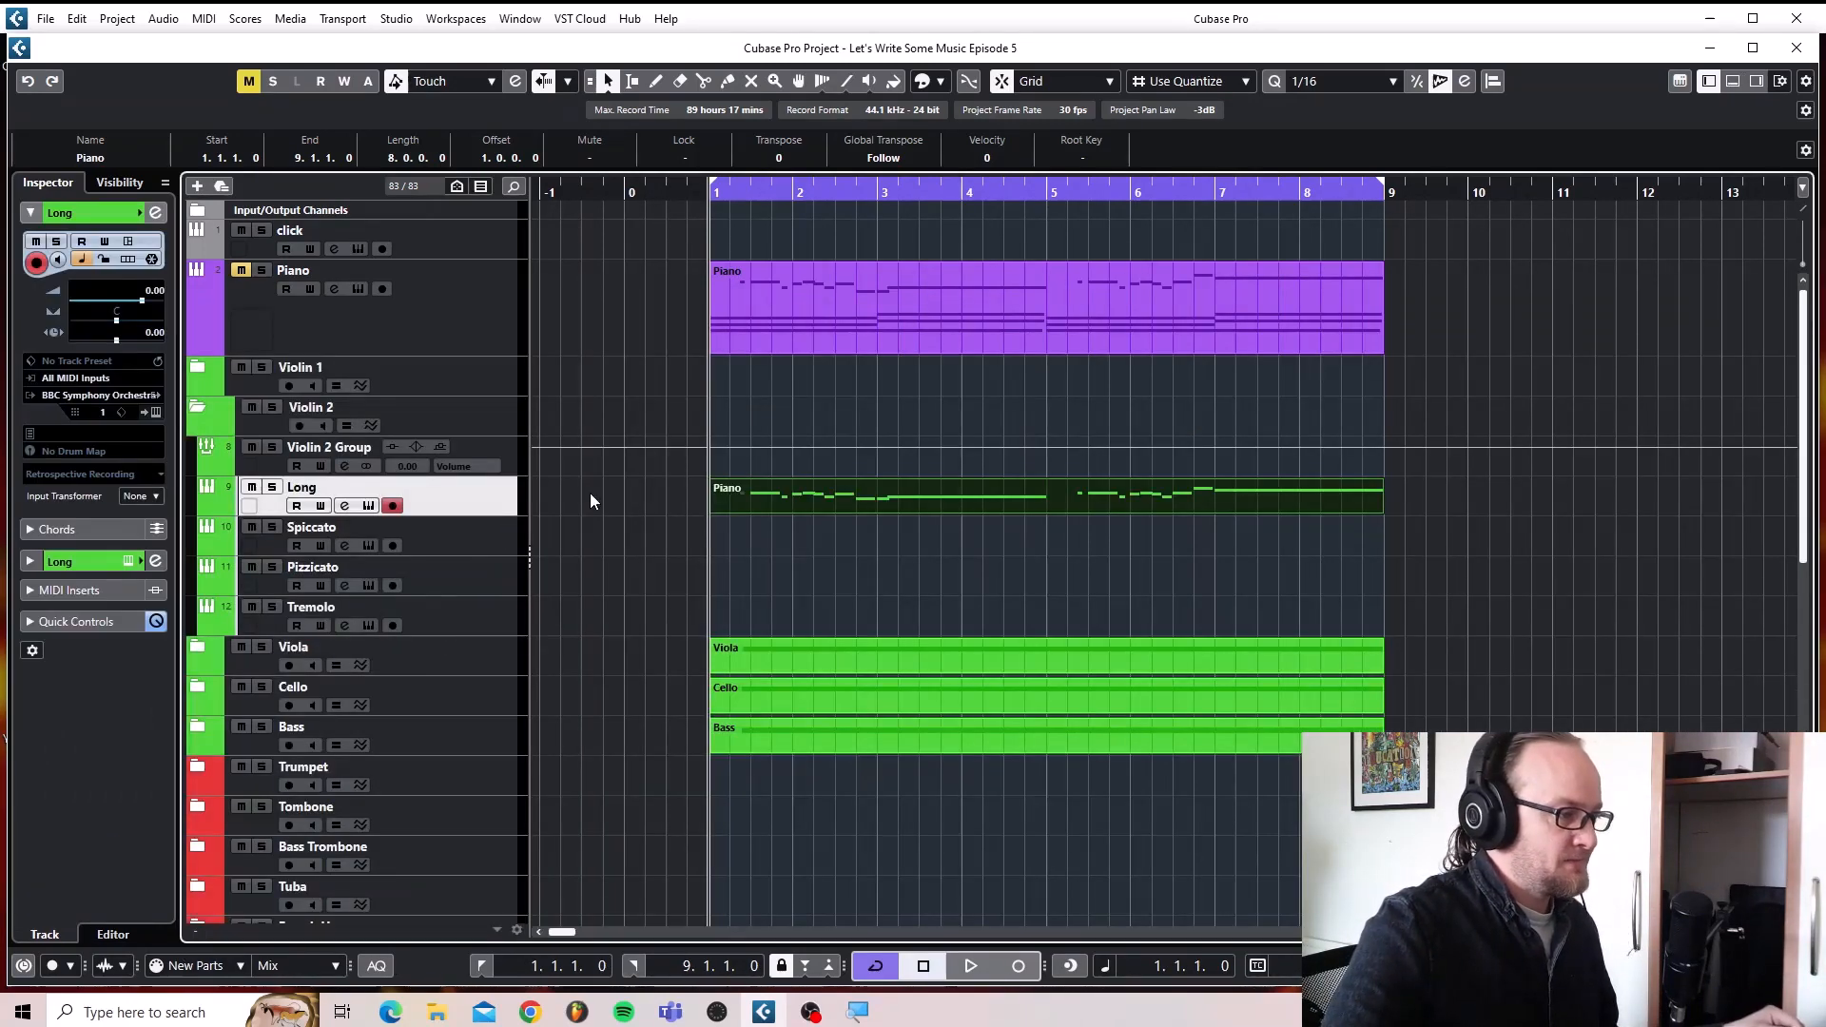
Collapse the Violin 2 folder, expand the Violin 1 folder, and copy the Piano part onto the Violin 1 Long track at bar 1.
click(196, 406)
click(196, 367)
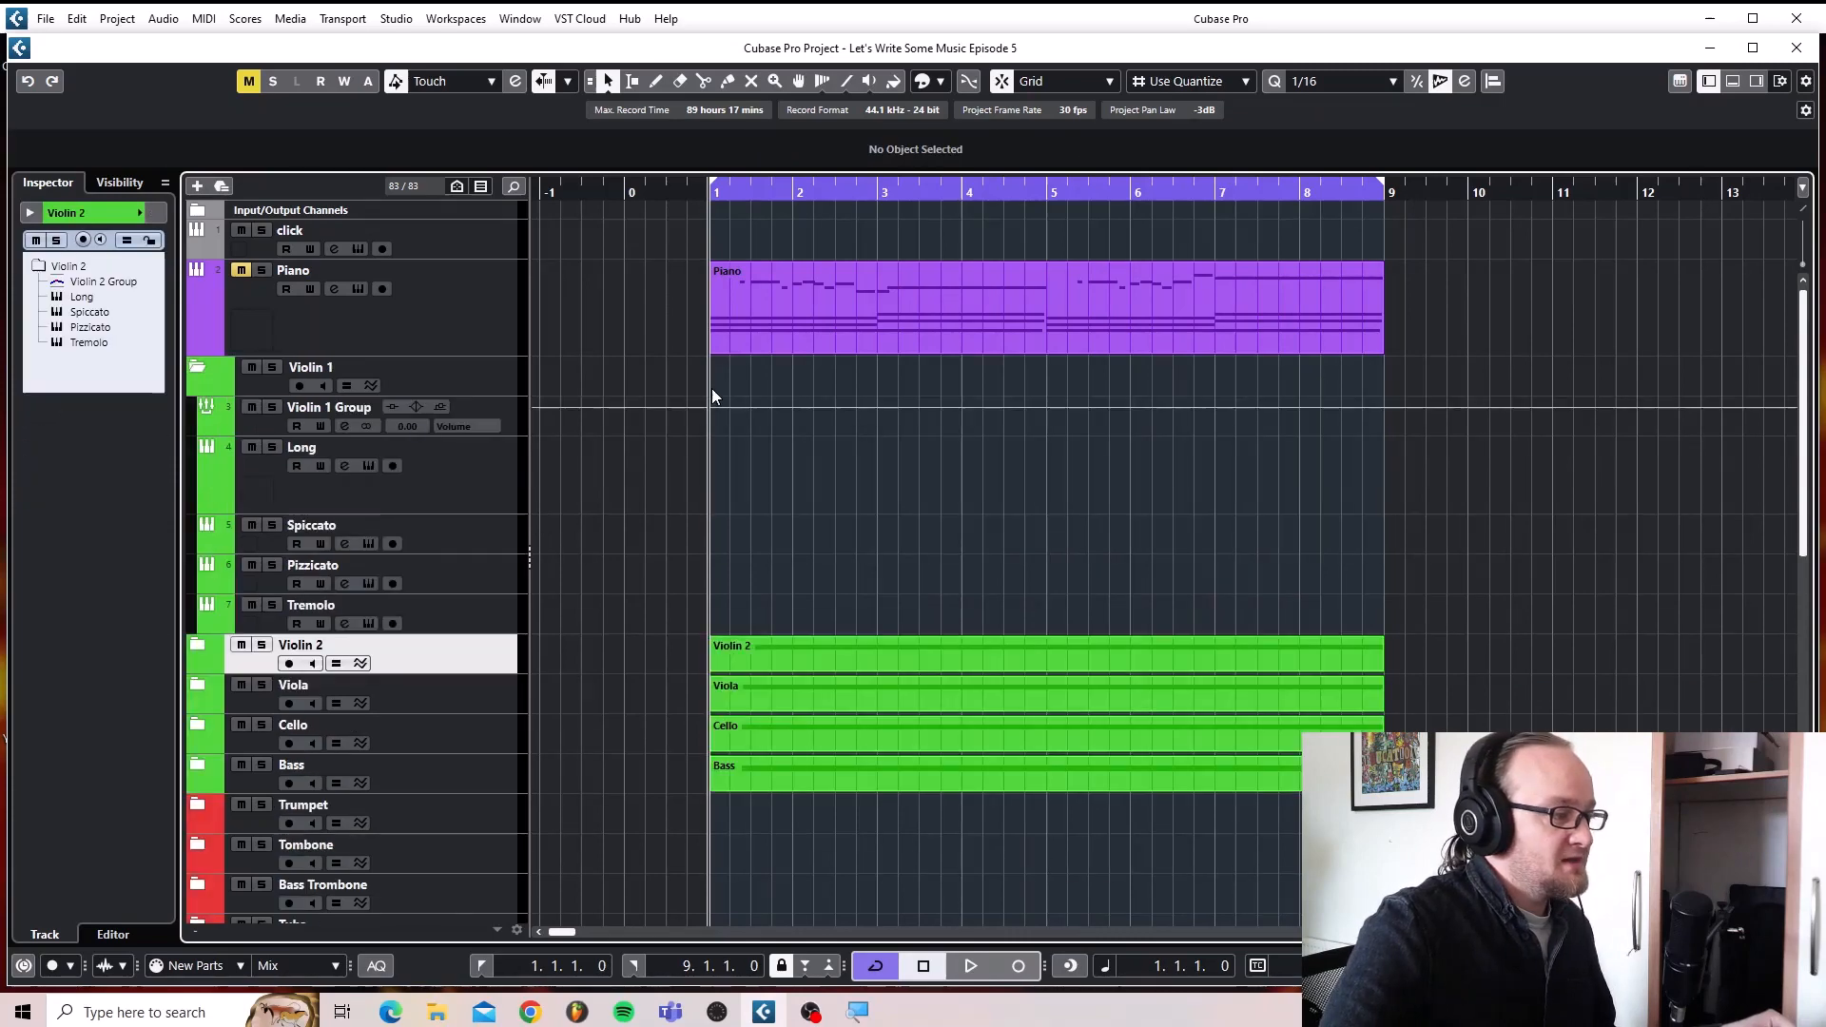
click(855, 328)
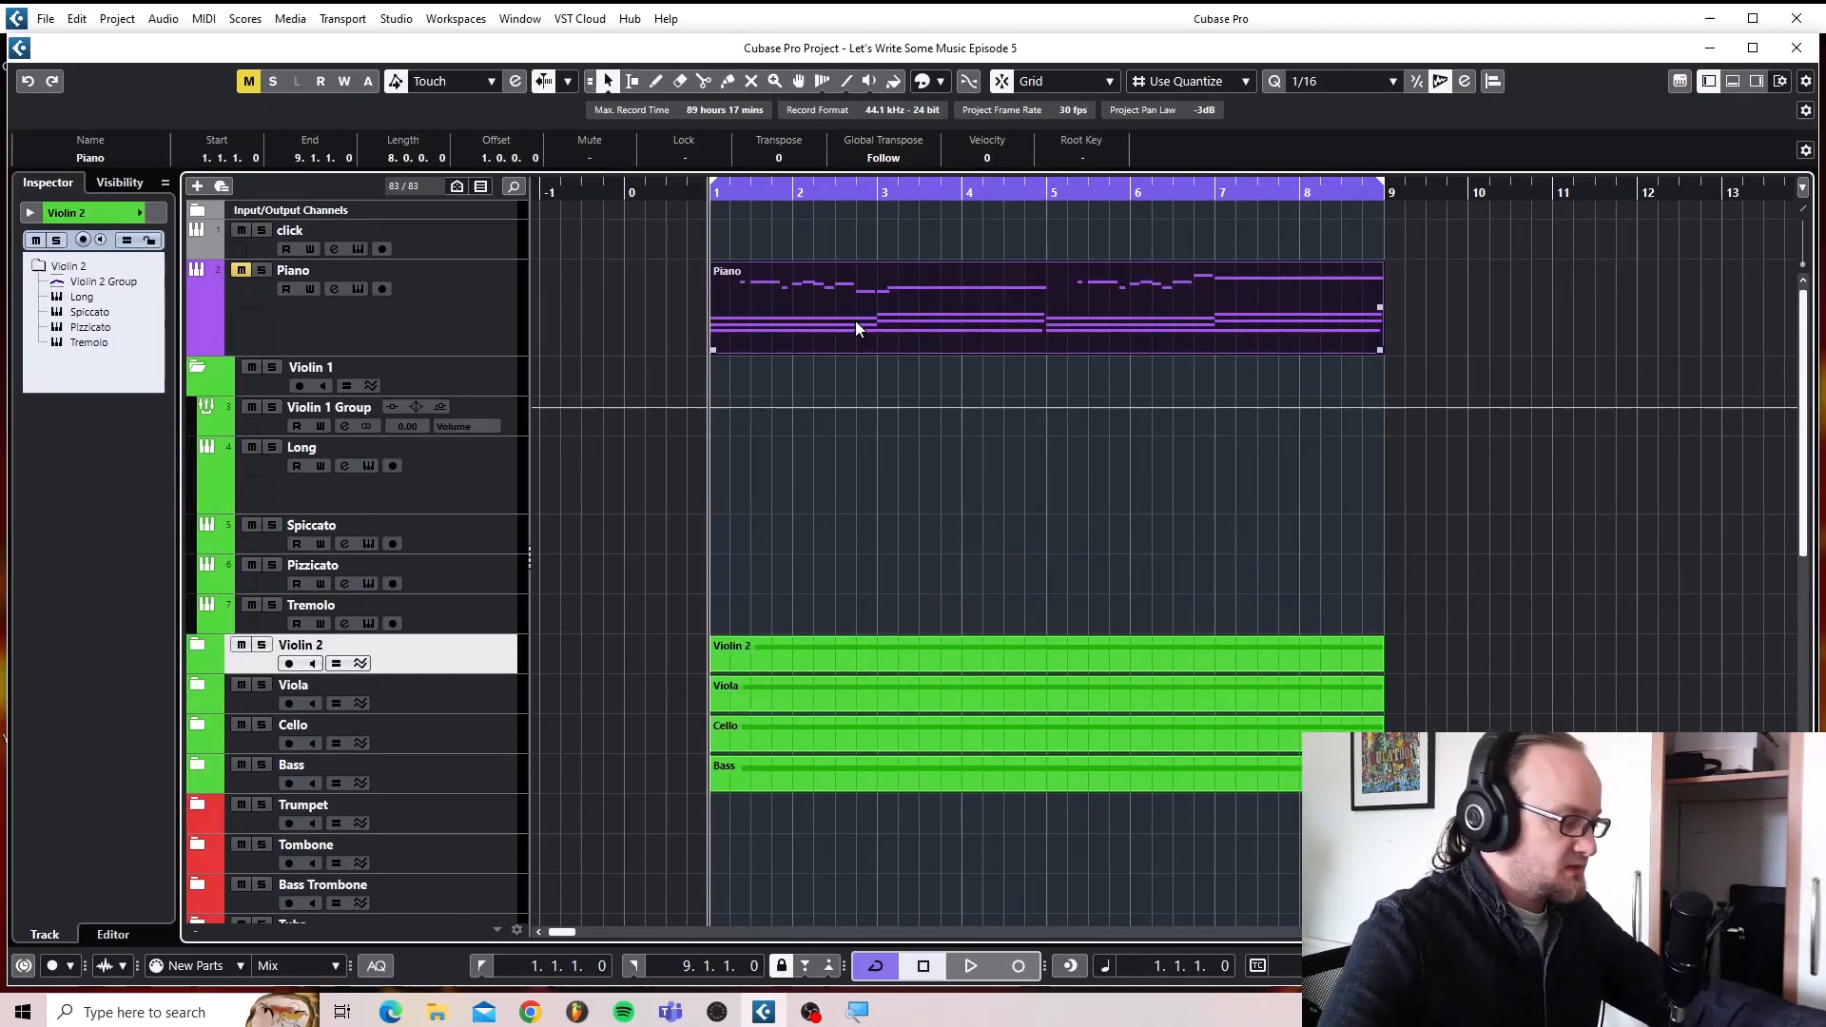
key(shift+m)
key(shift+m)
drag(856, 328, 852, 475)
Delete the low chord notes from the copied Violin 1 Long part and raise its melody one octave, so it starts on D5.
double_click(852, 472)
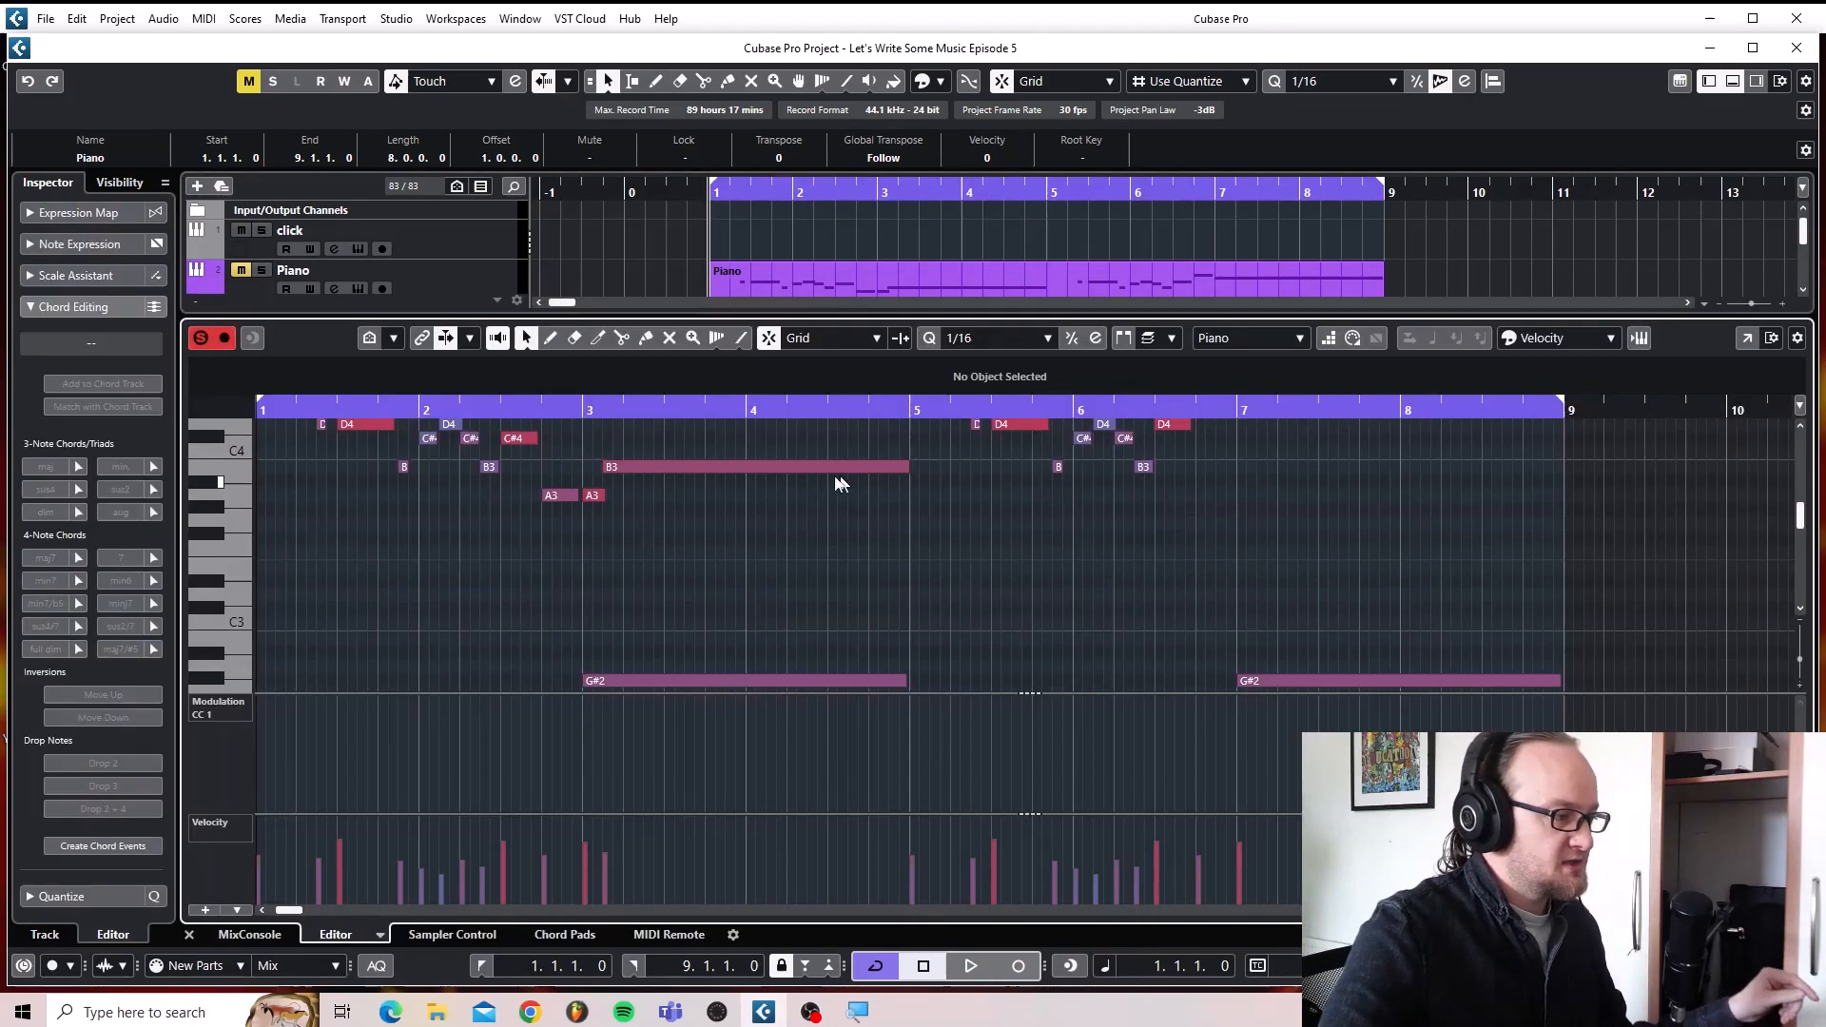
drag(306, 515, 1284, 631)
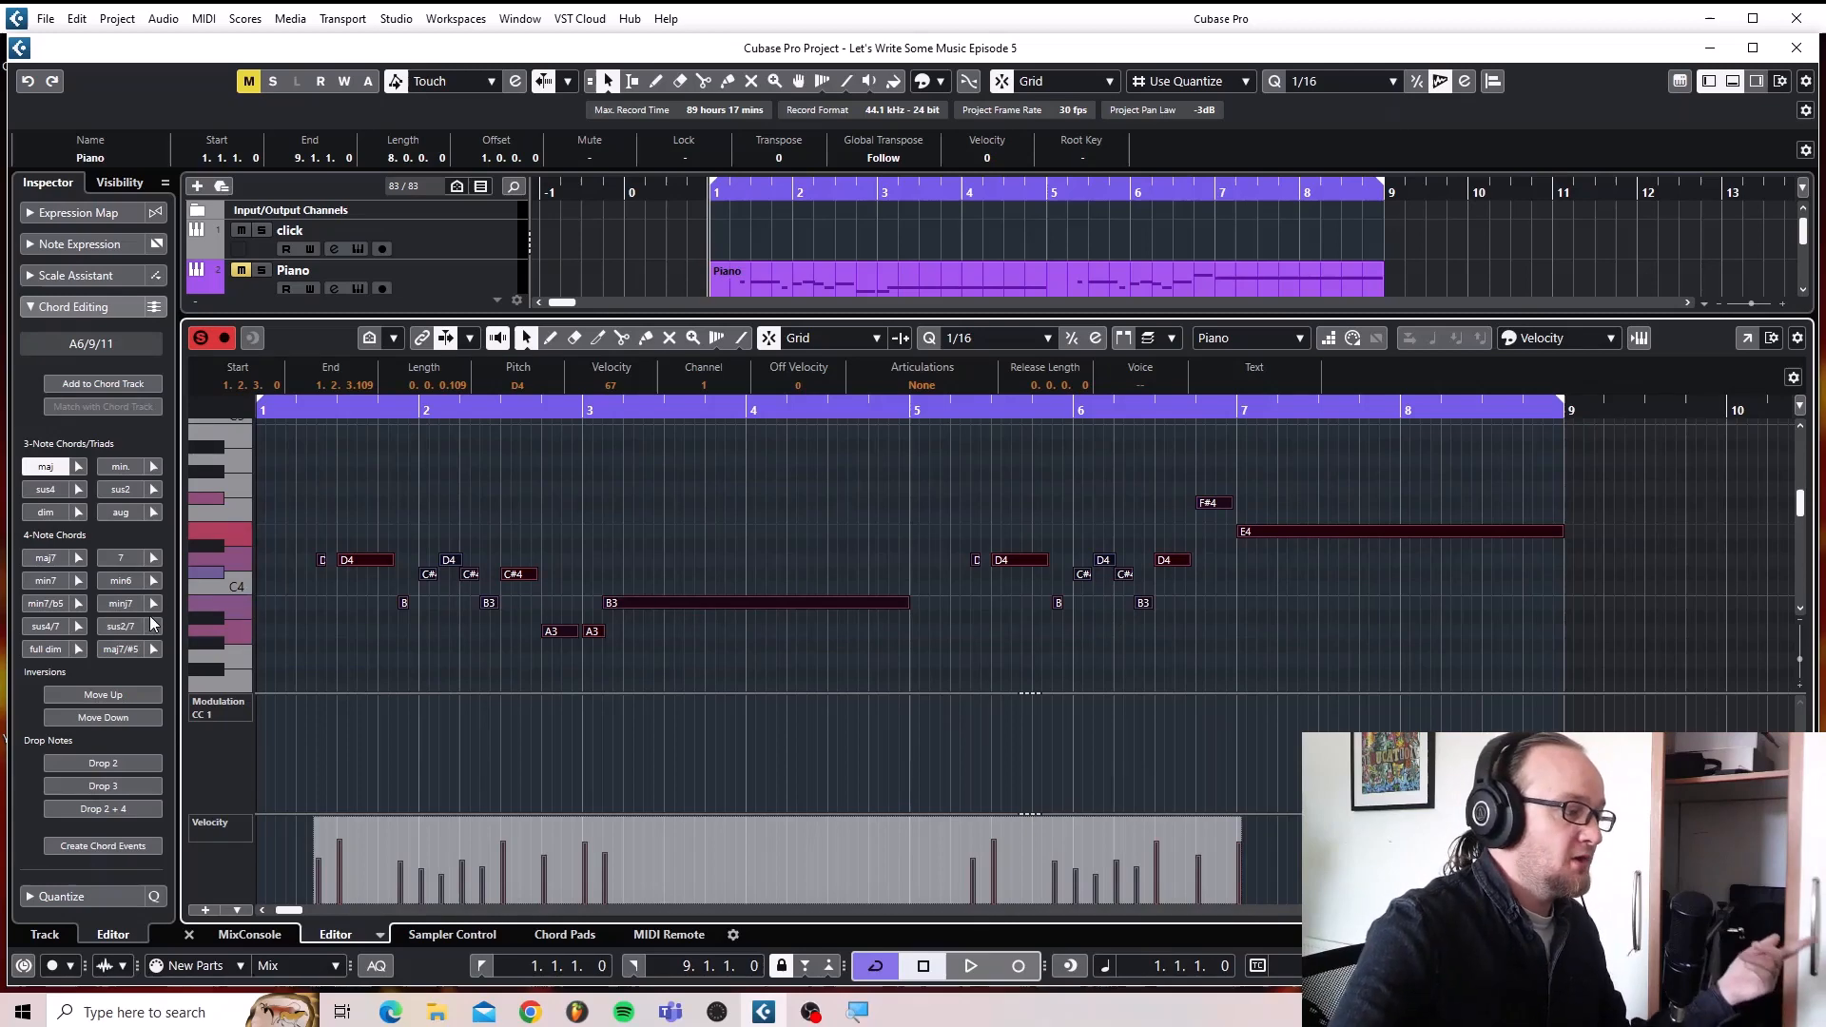
scroll(327, 619, up, 2)
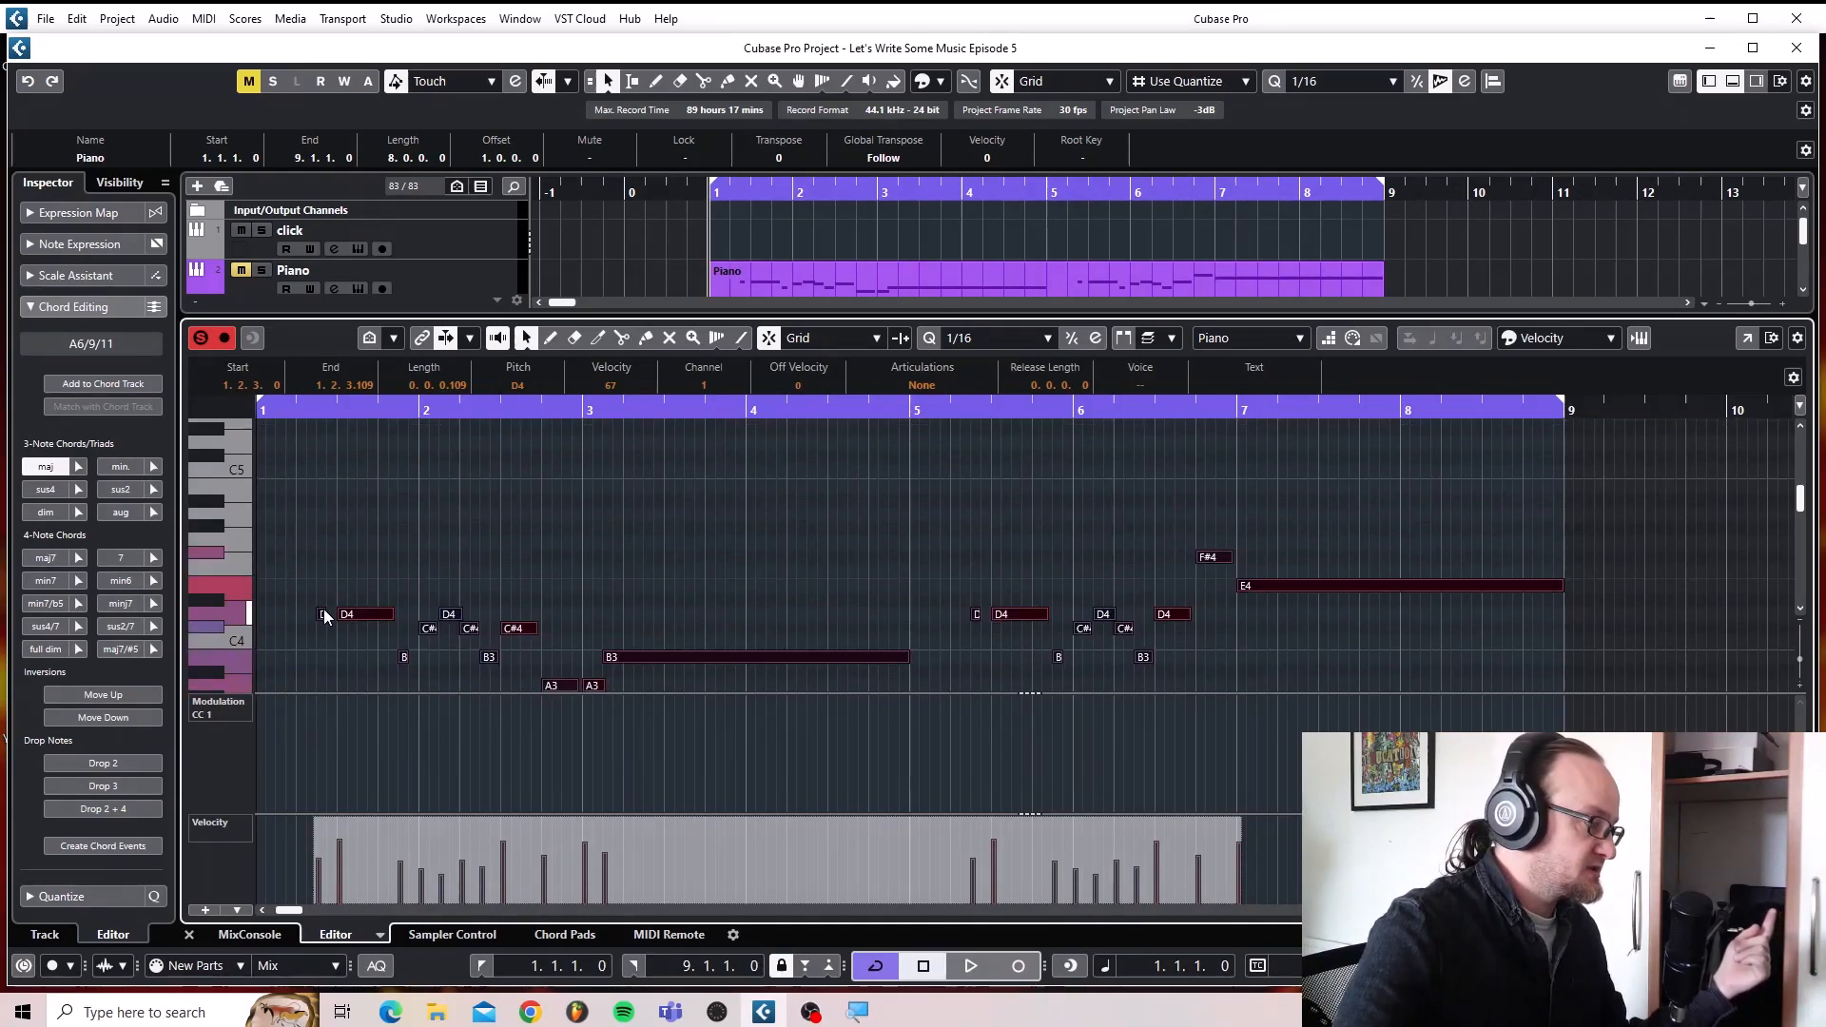
drag(323, 613, 323, 447)
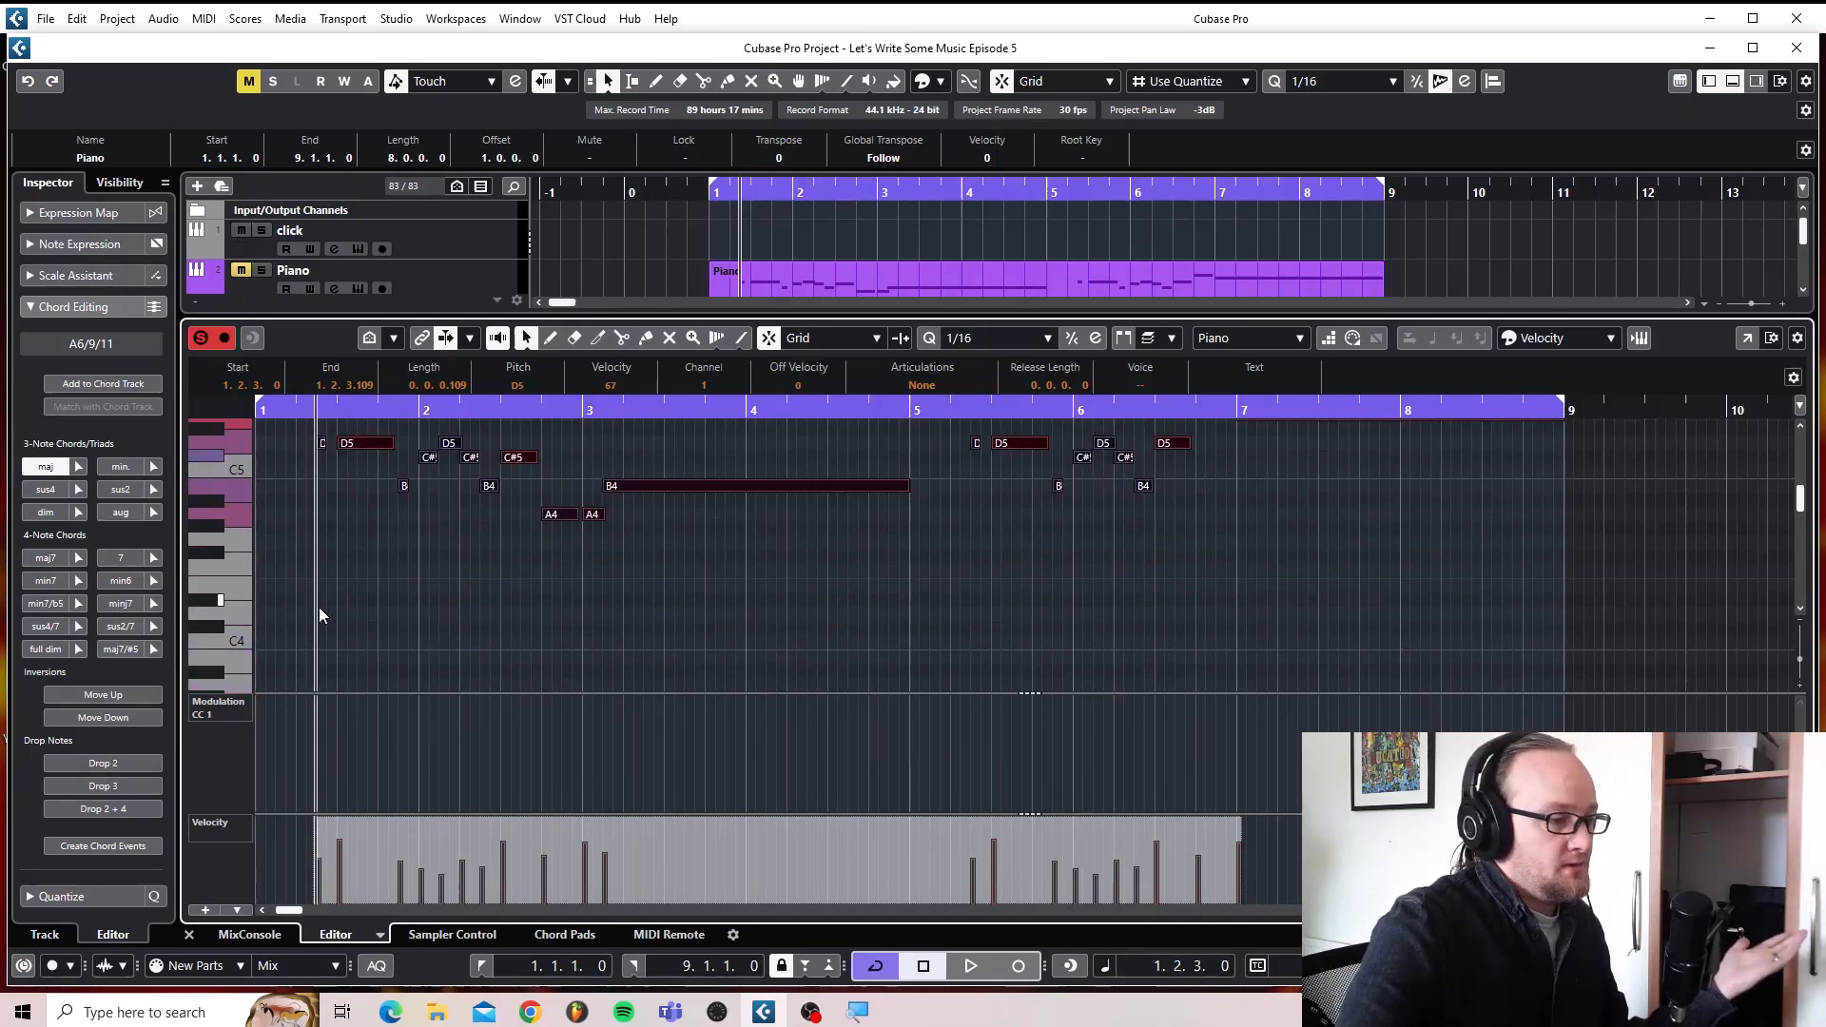
click(188, 934)
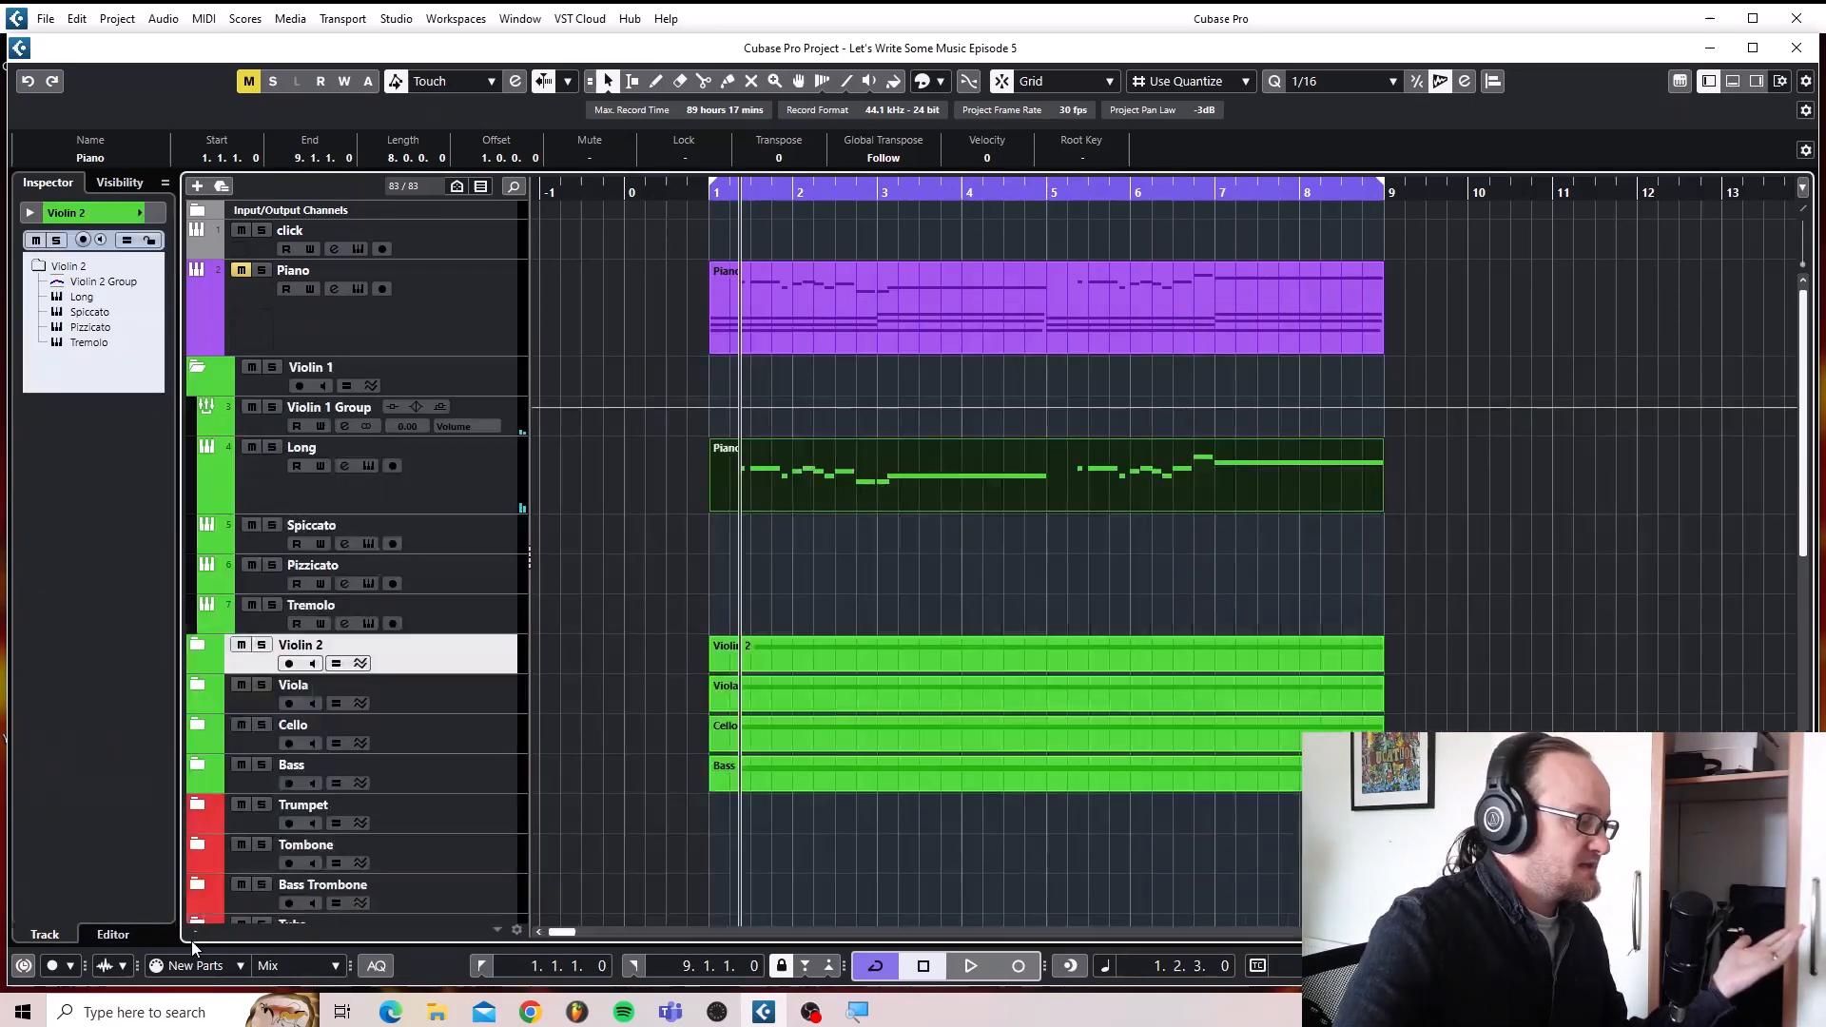
Play the full string arrangement from bar 1 to hear the Violin 1 melody with the other string parts.
click(705, 192)
key(space)
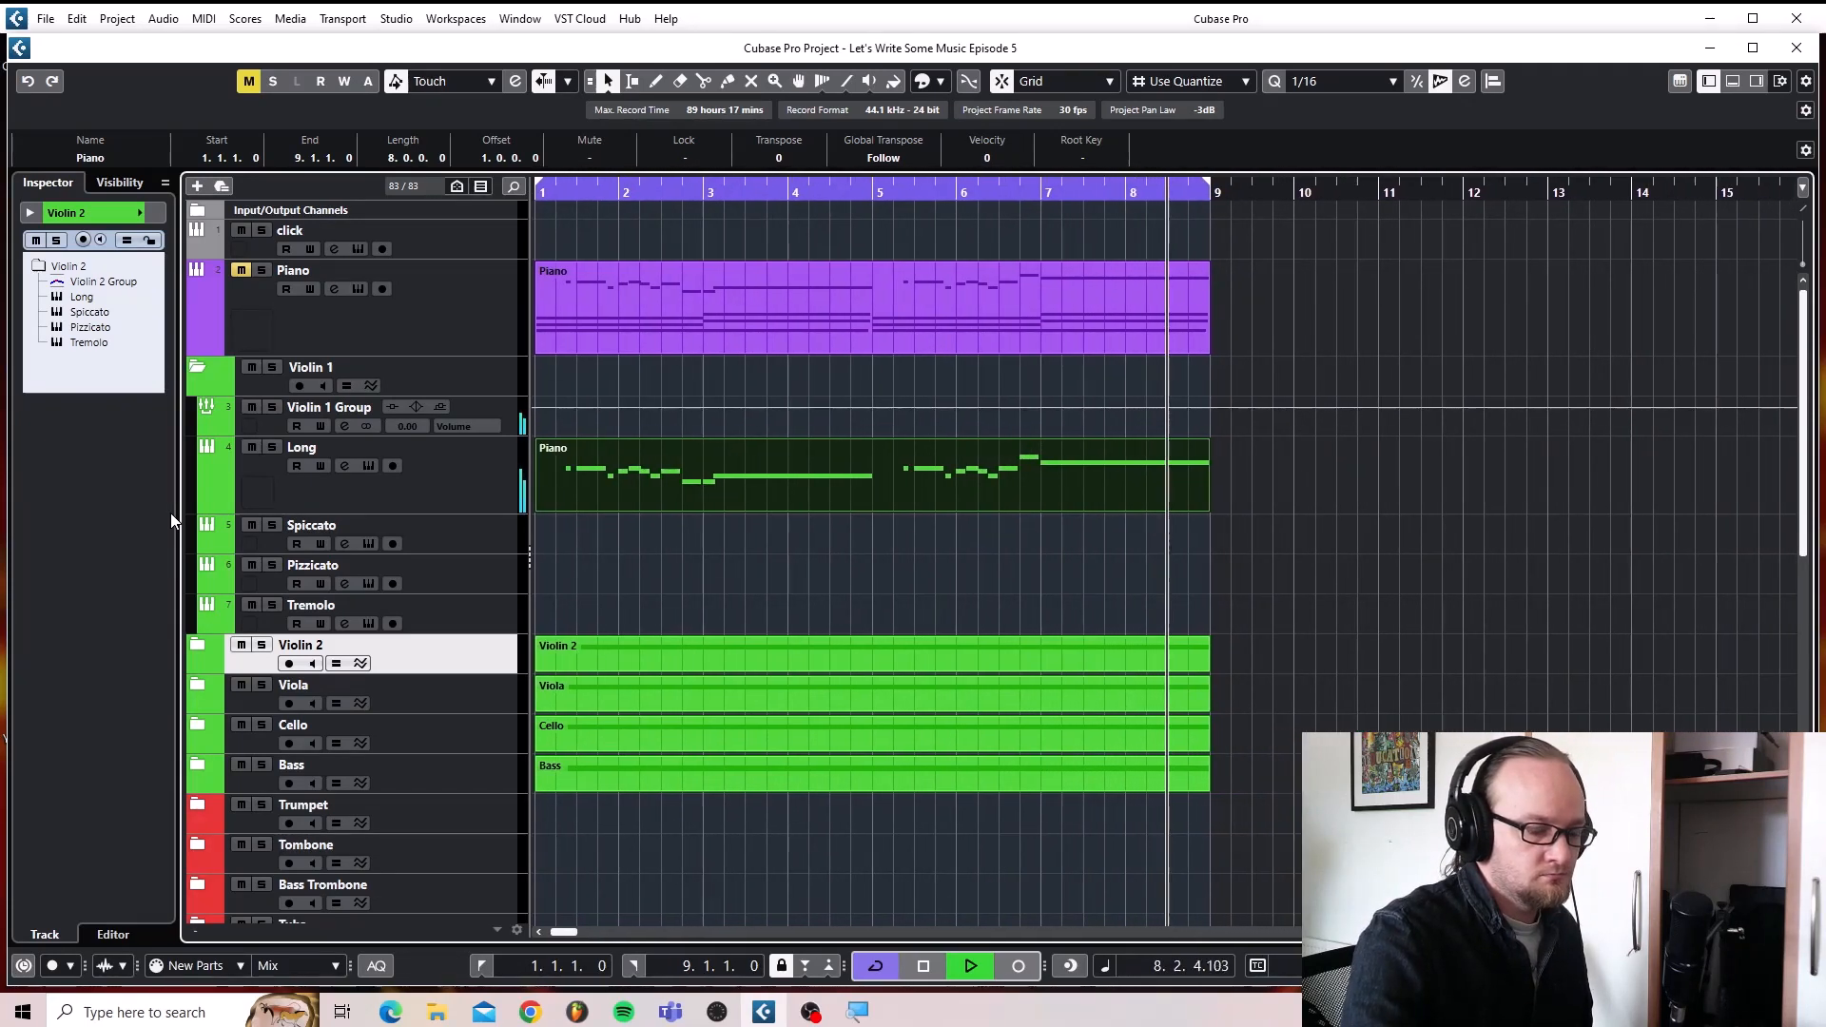
key(space)
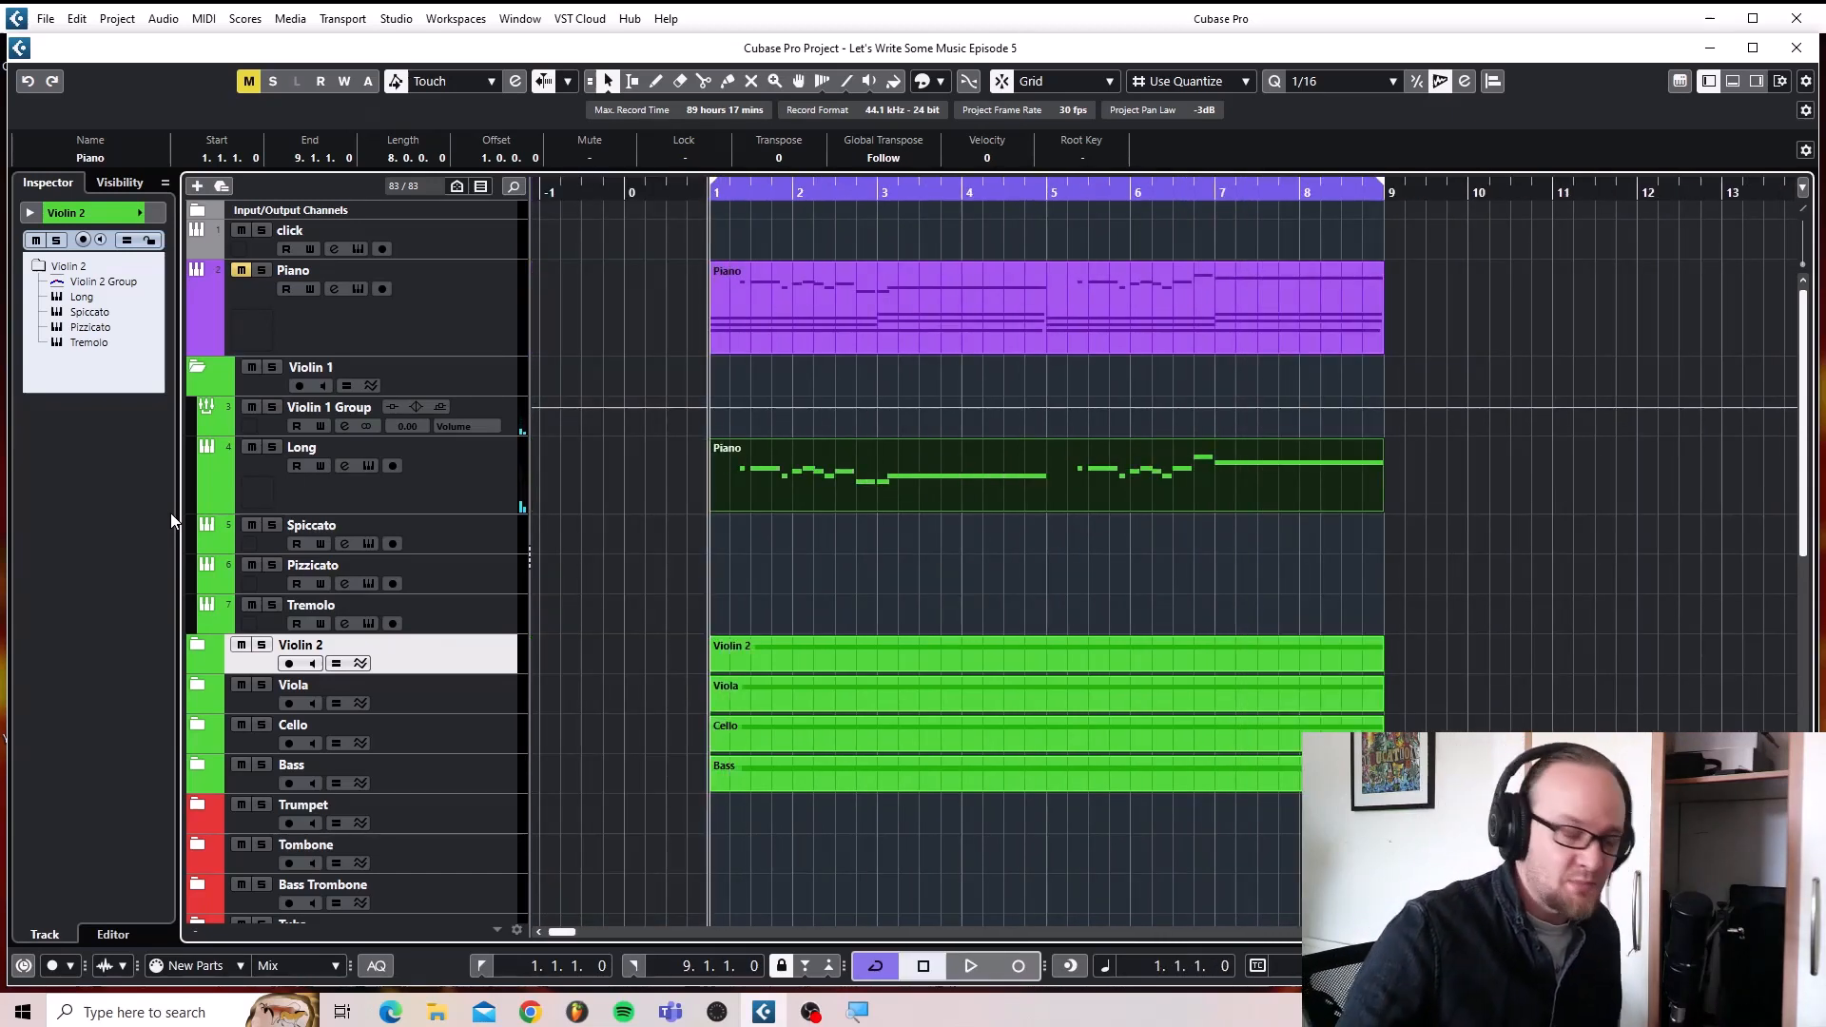
click(196, 366)
click(194, 365)
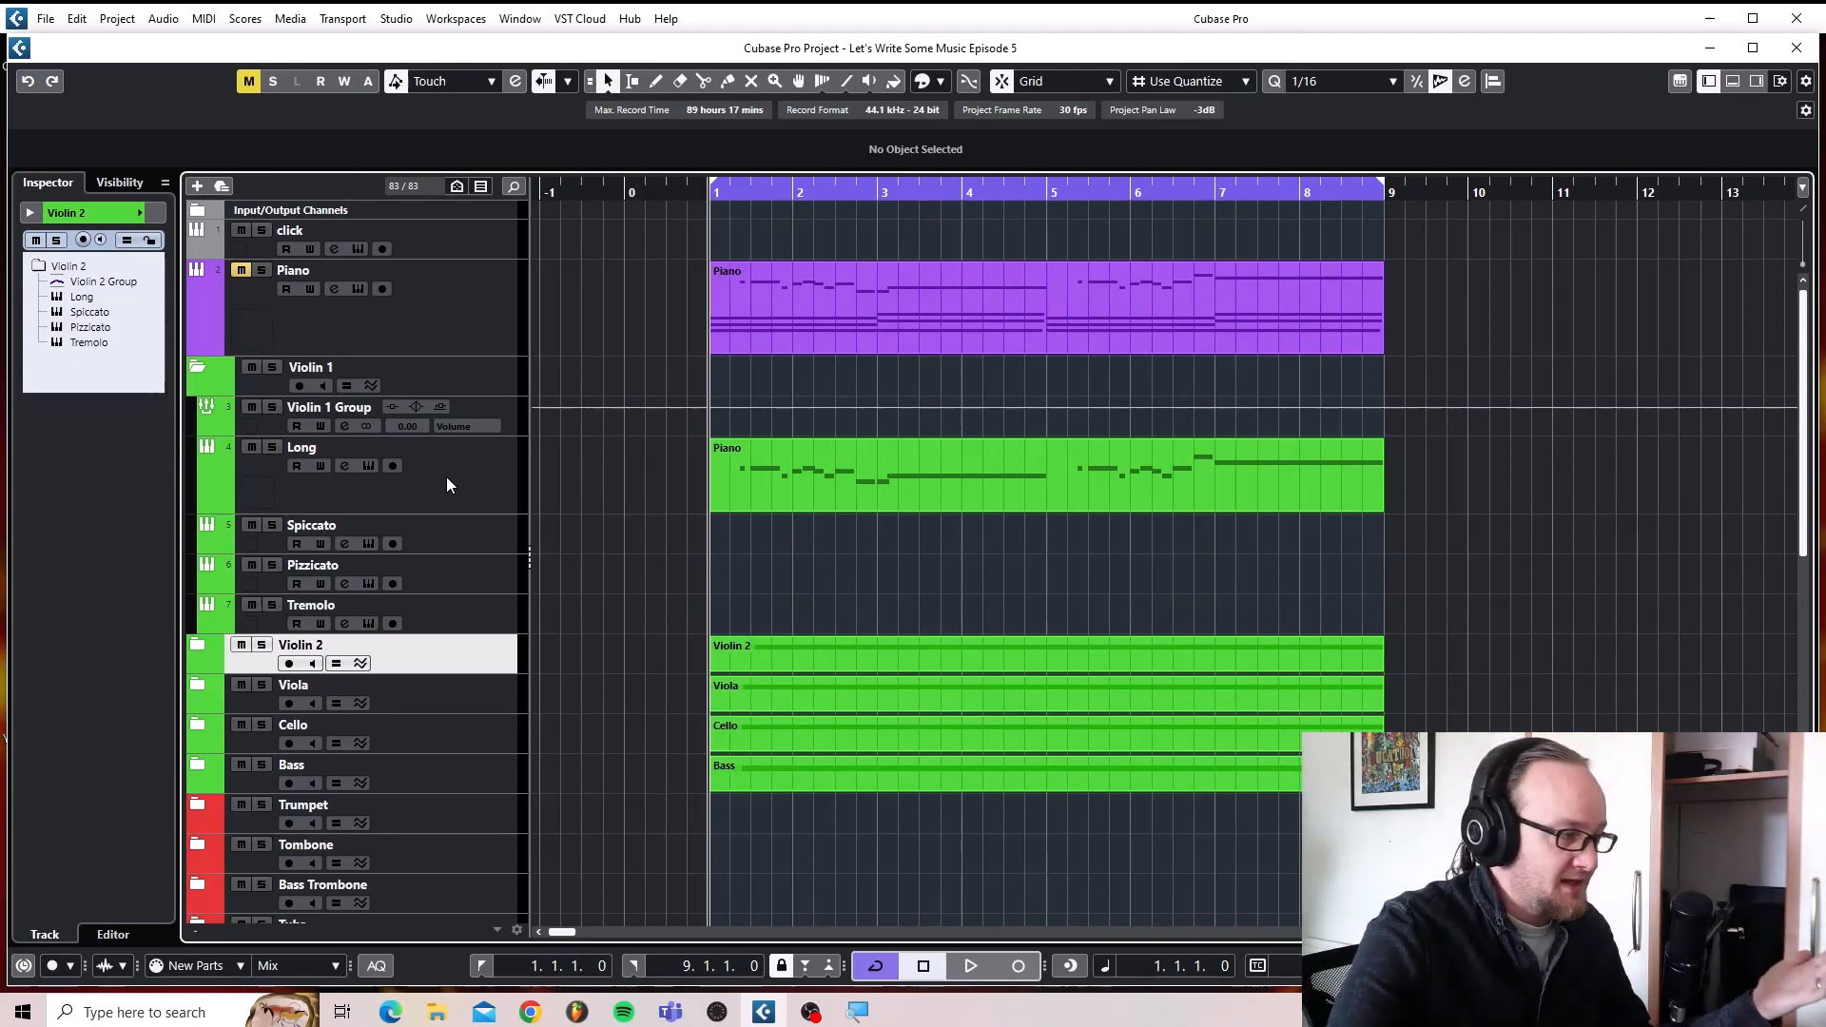
Switch the Violin 1 Long instrument to Core mode with the Violins 1 preset loaded, and listen to the arrangement.
click(369, 466)
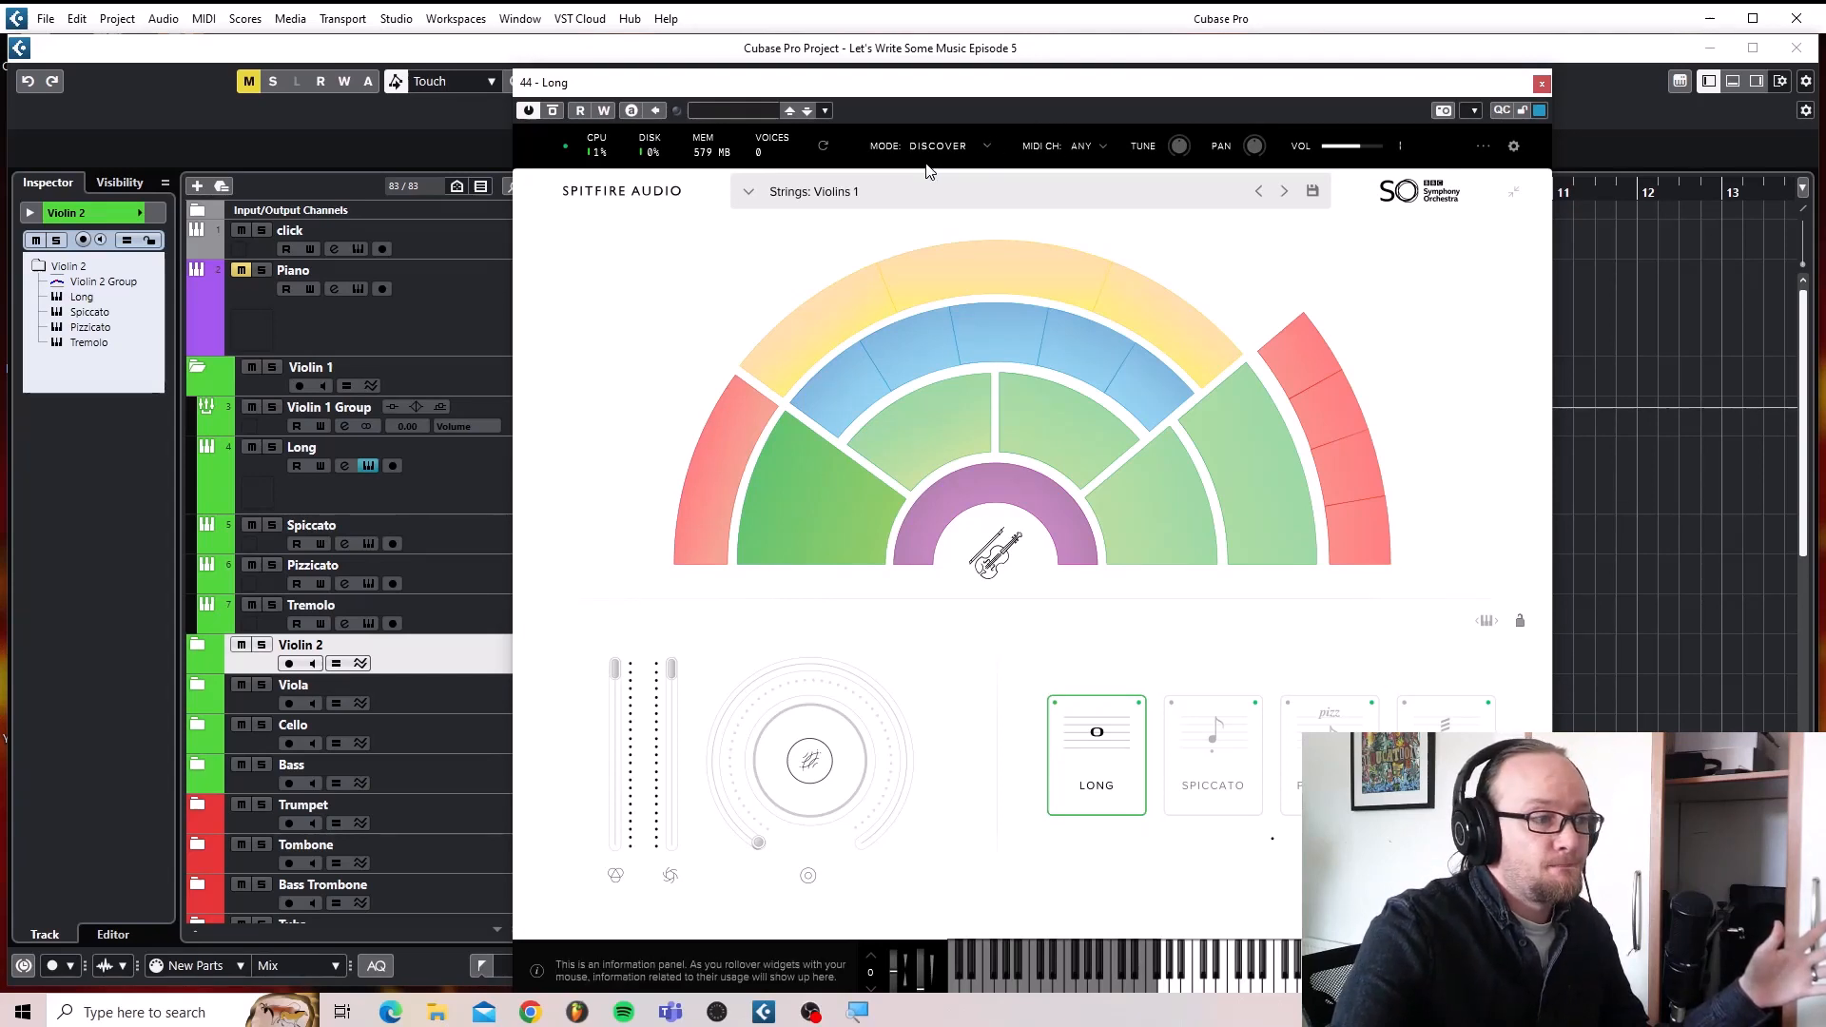
click(986, 143)
click(971, 194)
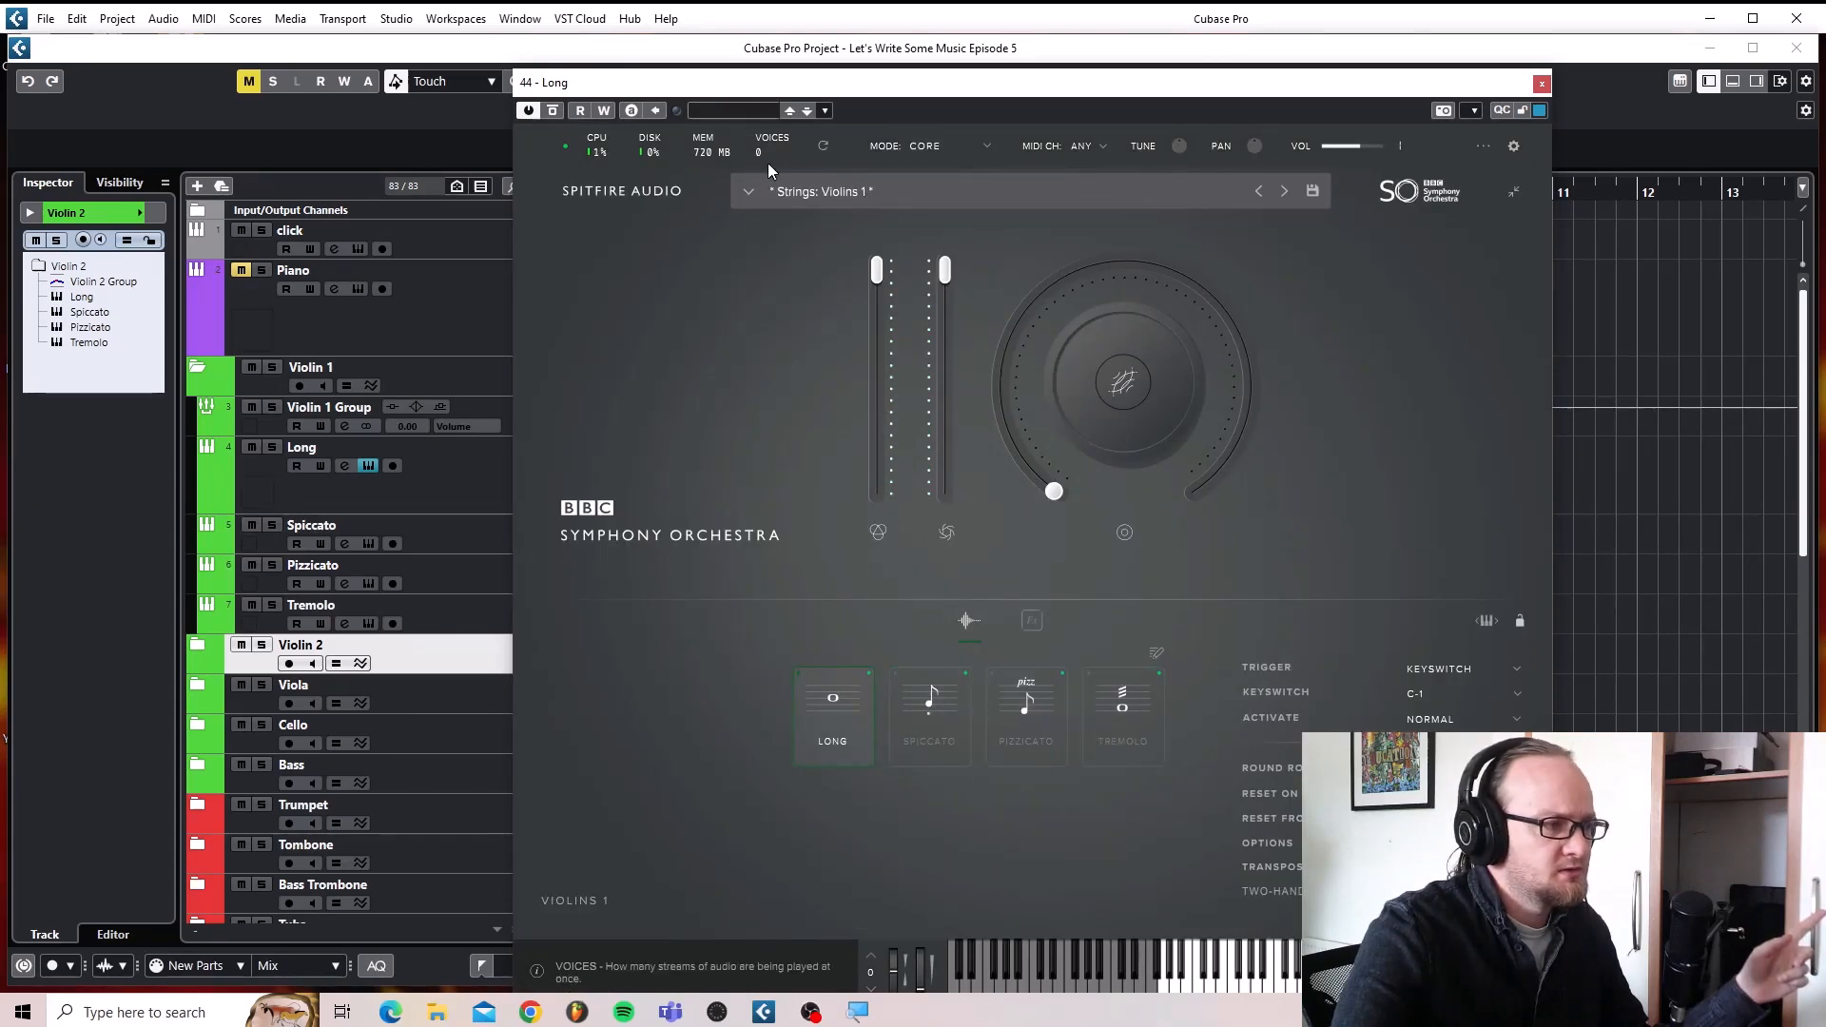
click(748, 191)
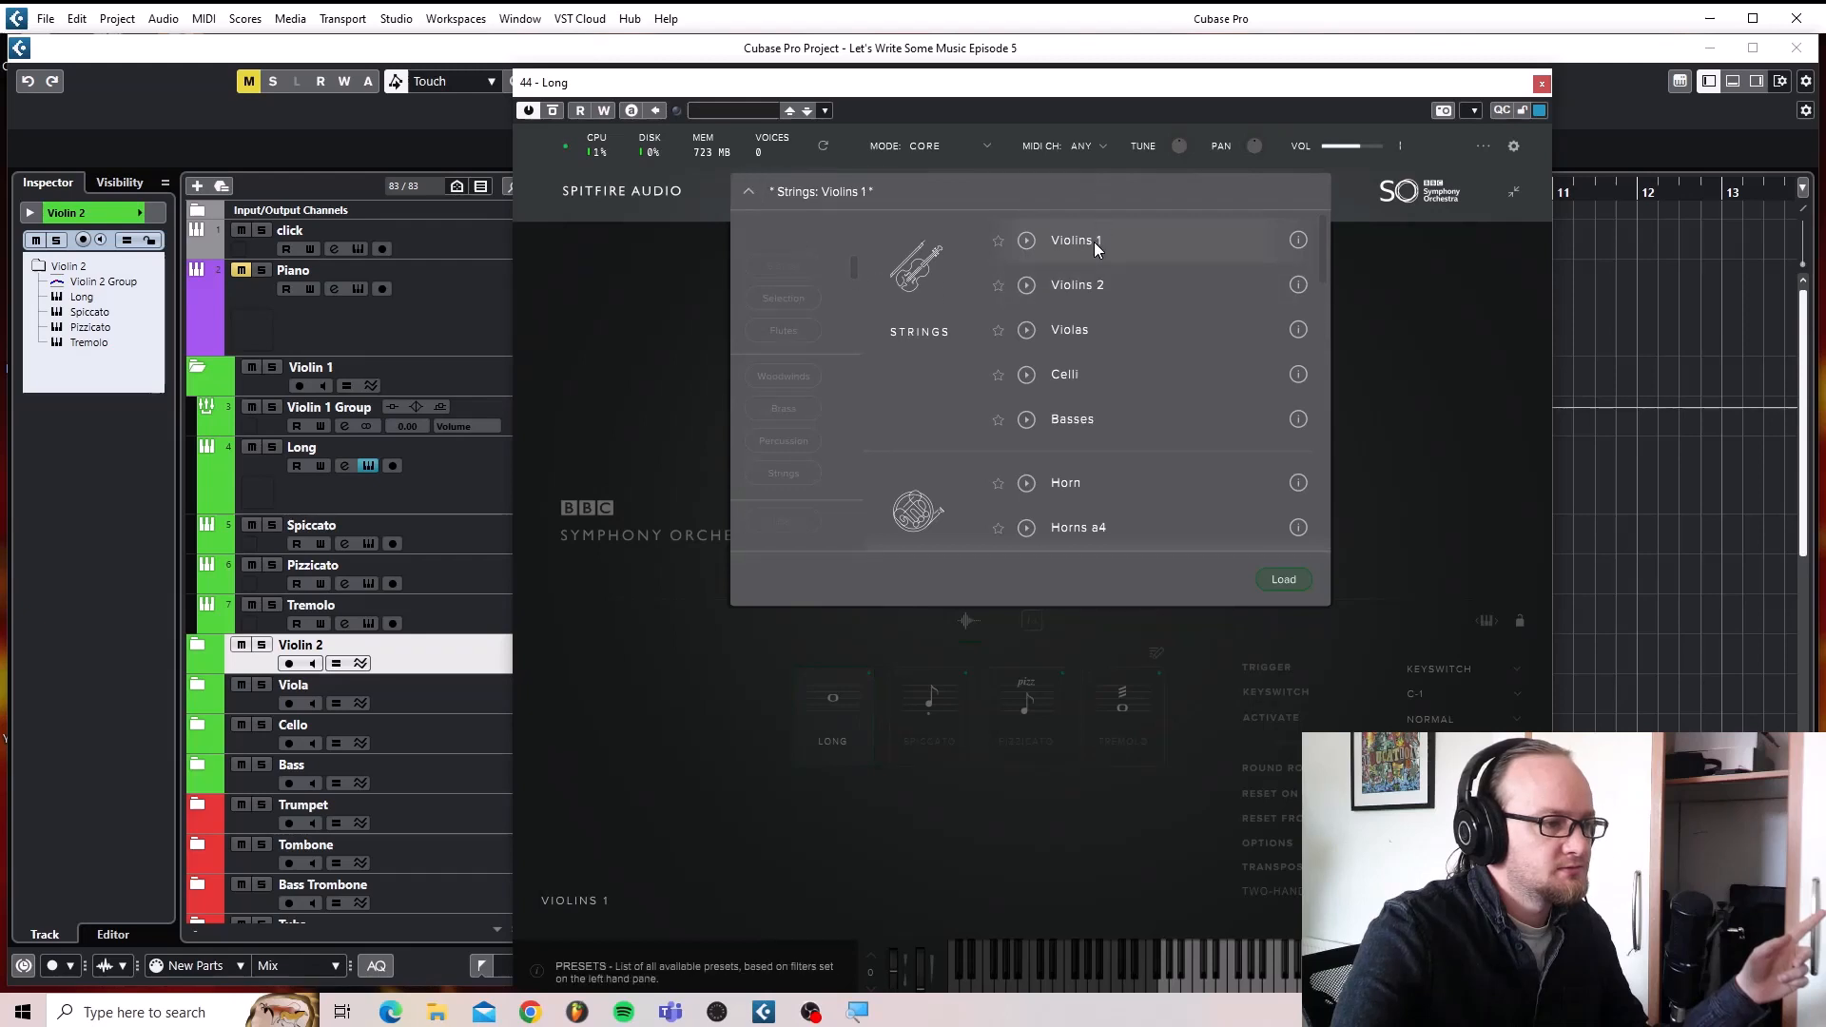
click(1280, 577)
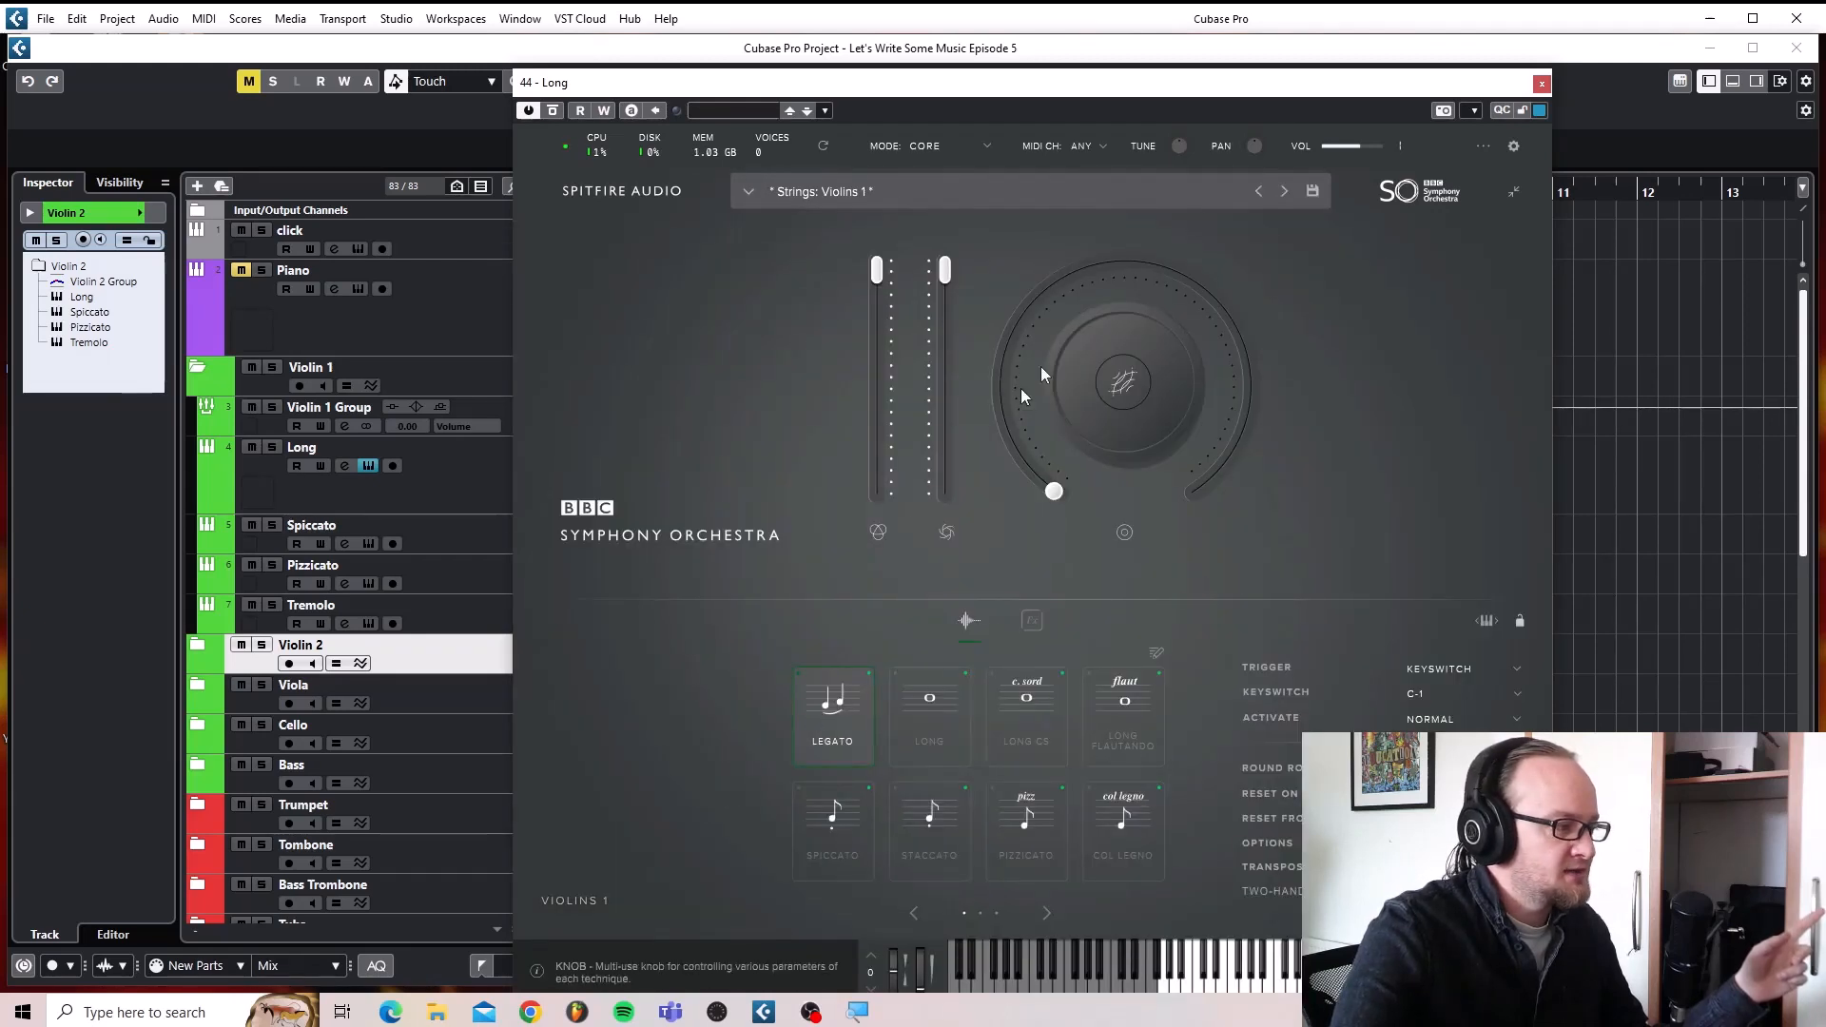
click(1548, 89)
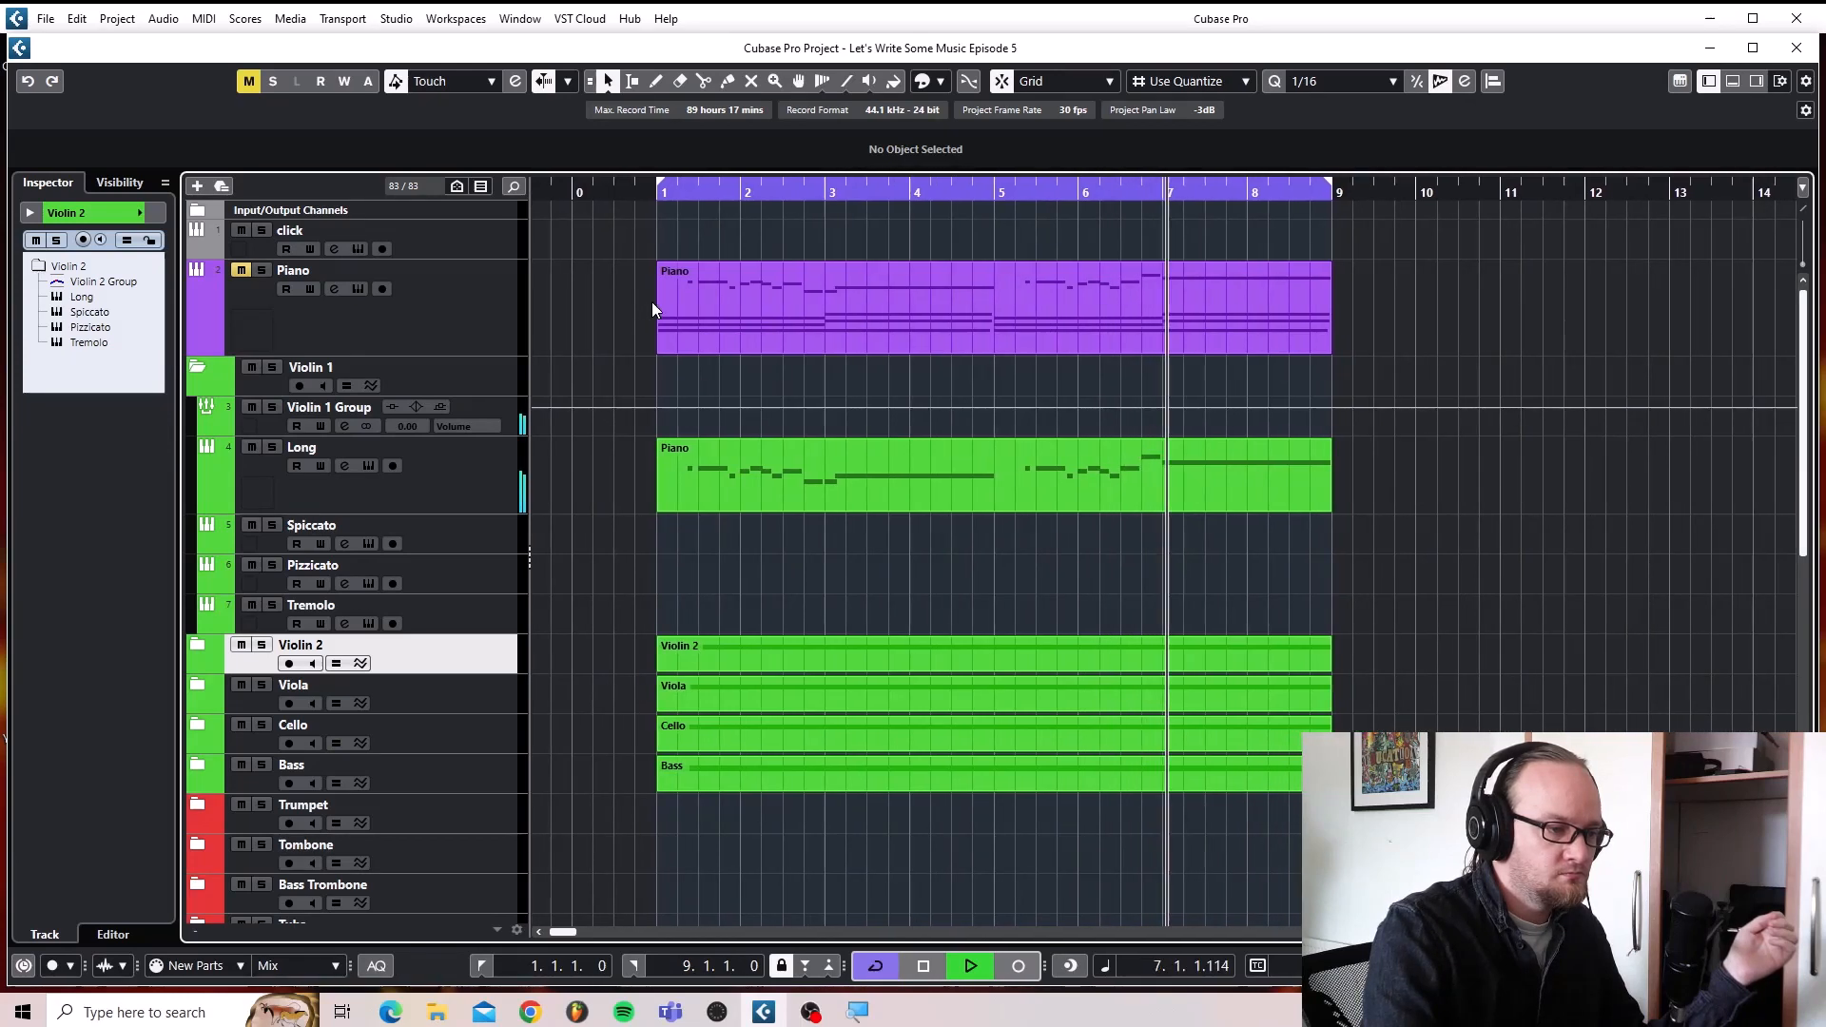
key(space)
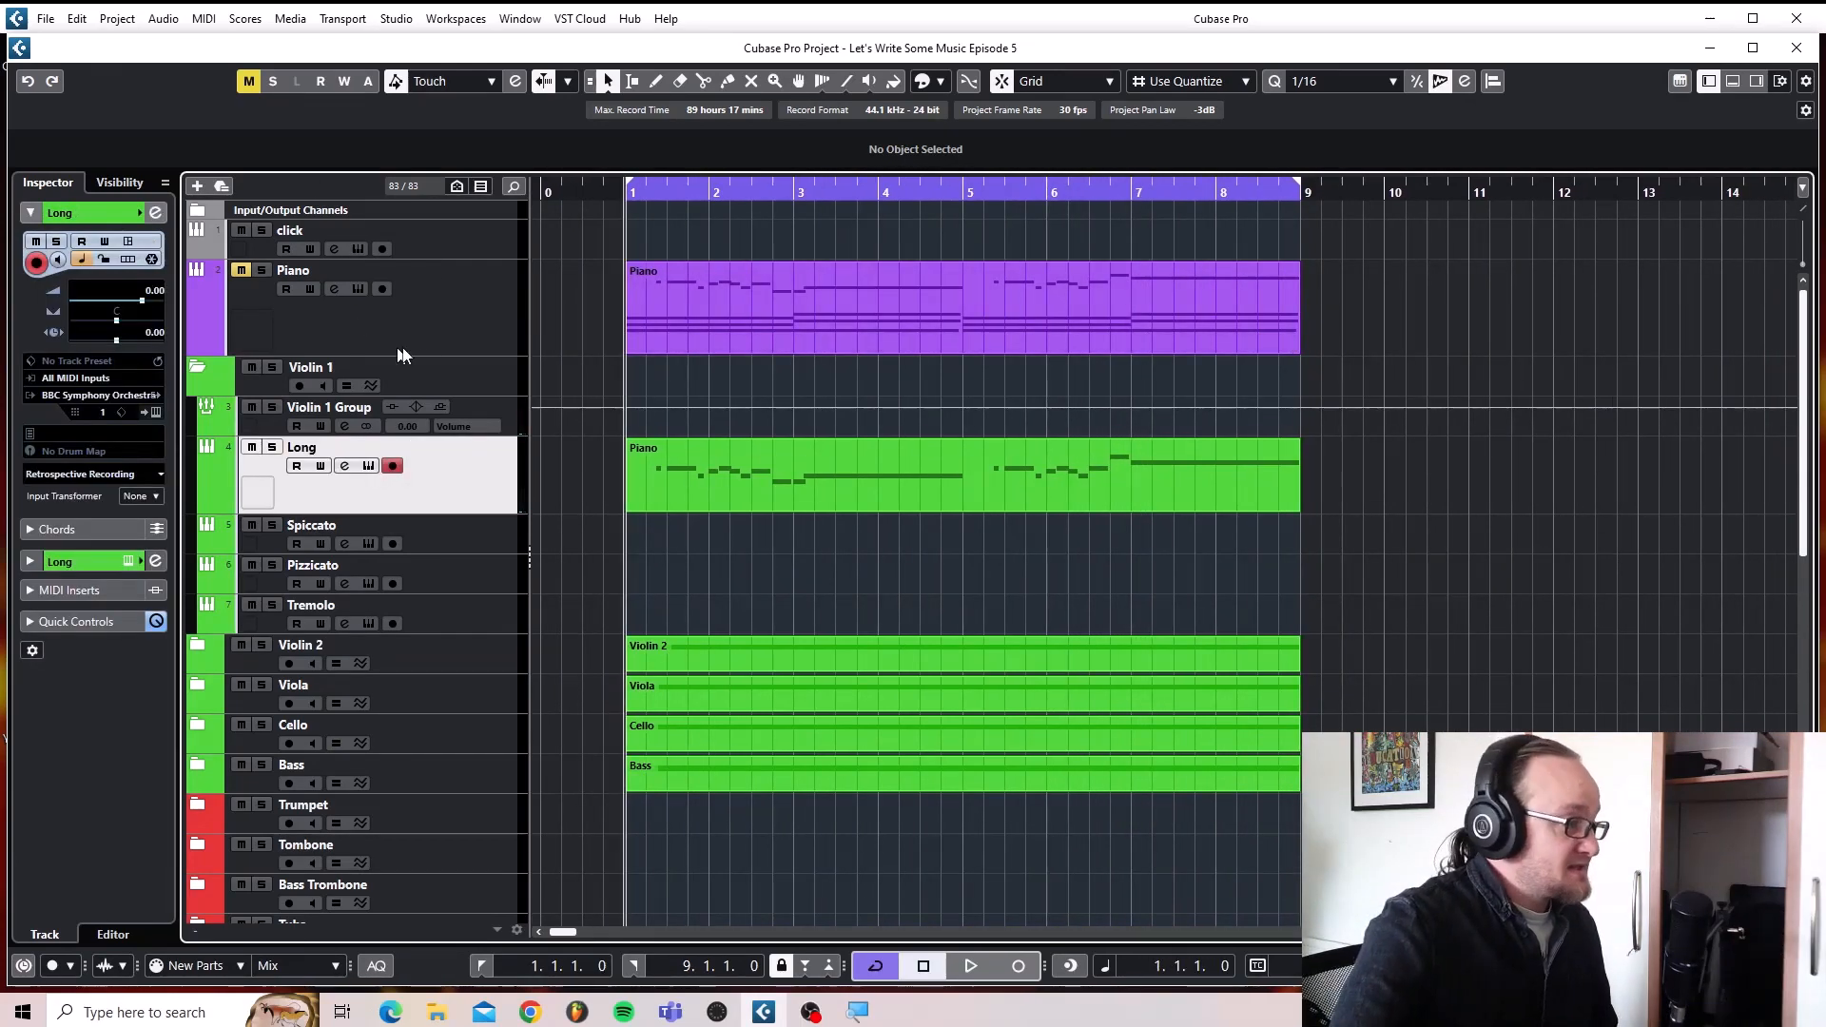
Open the Piano track's instrument to check its preset and mode, and close it again.
click(436, 317)
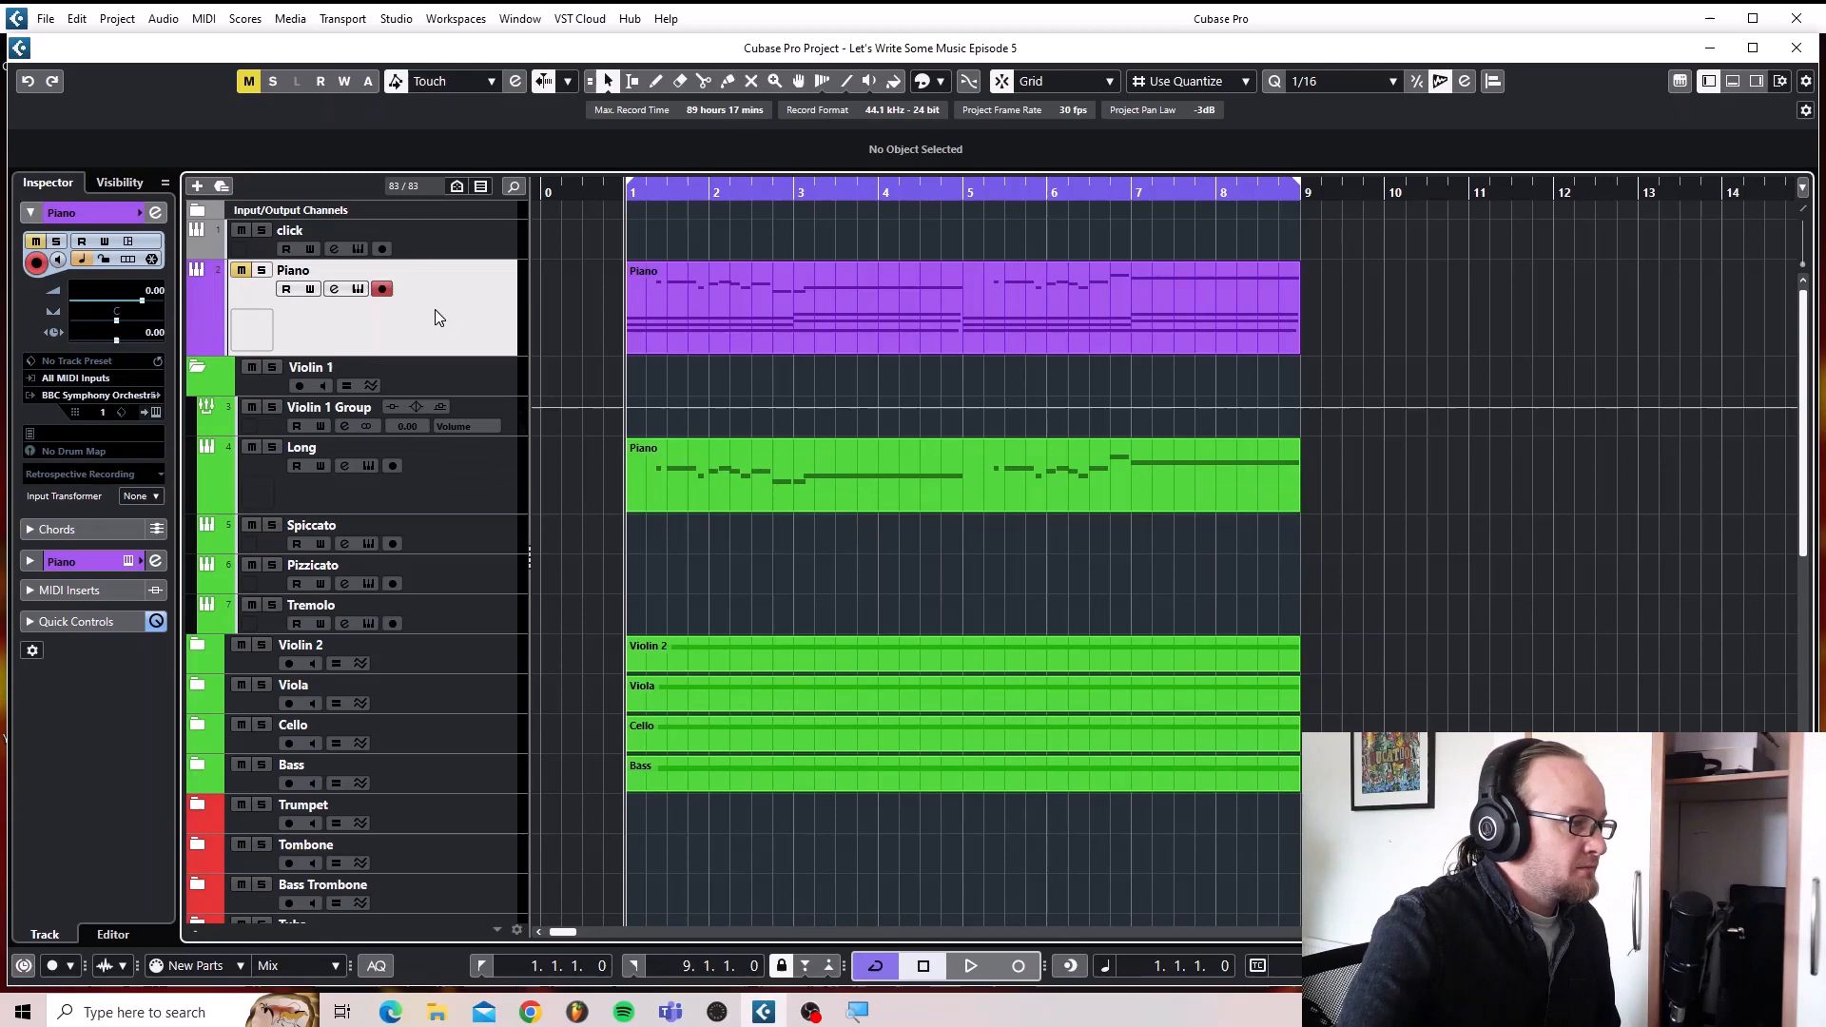
click(359, 290)
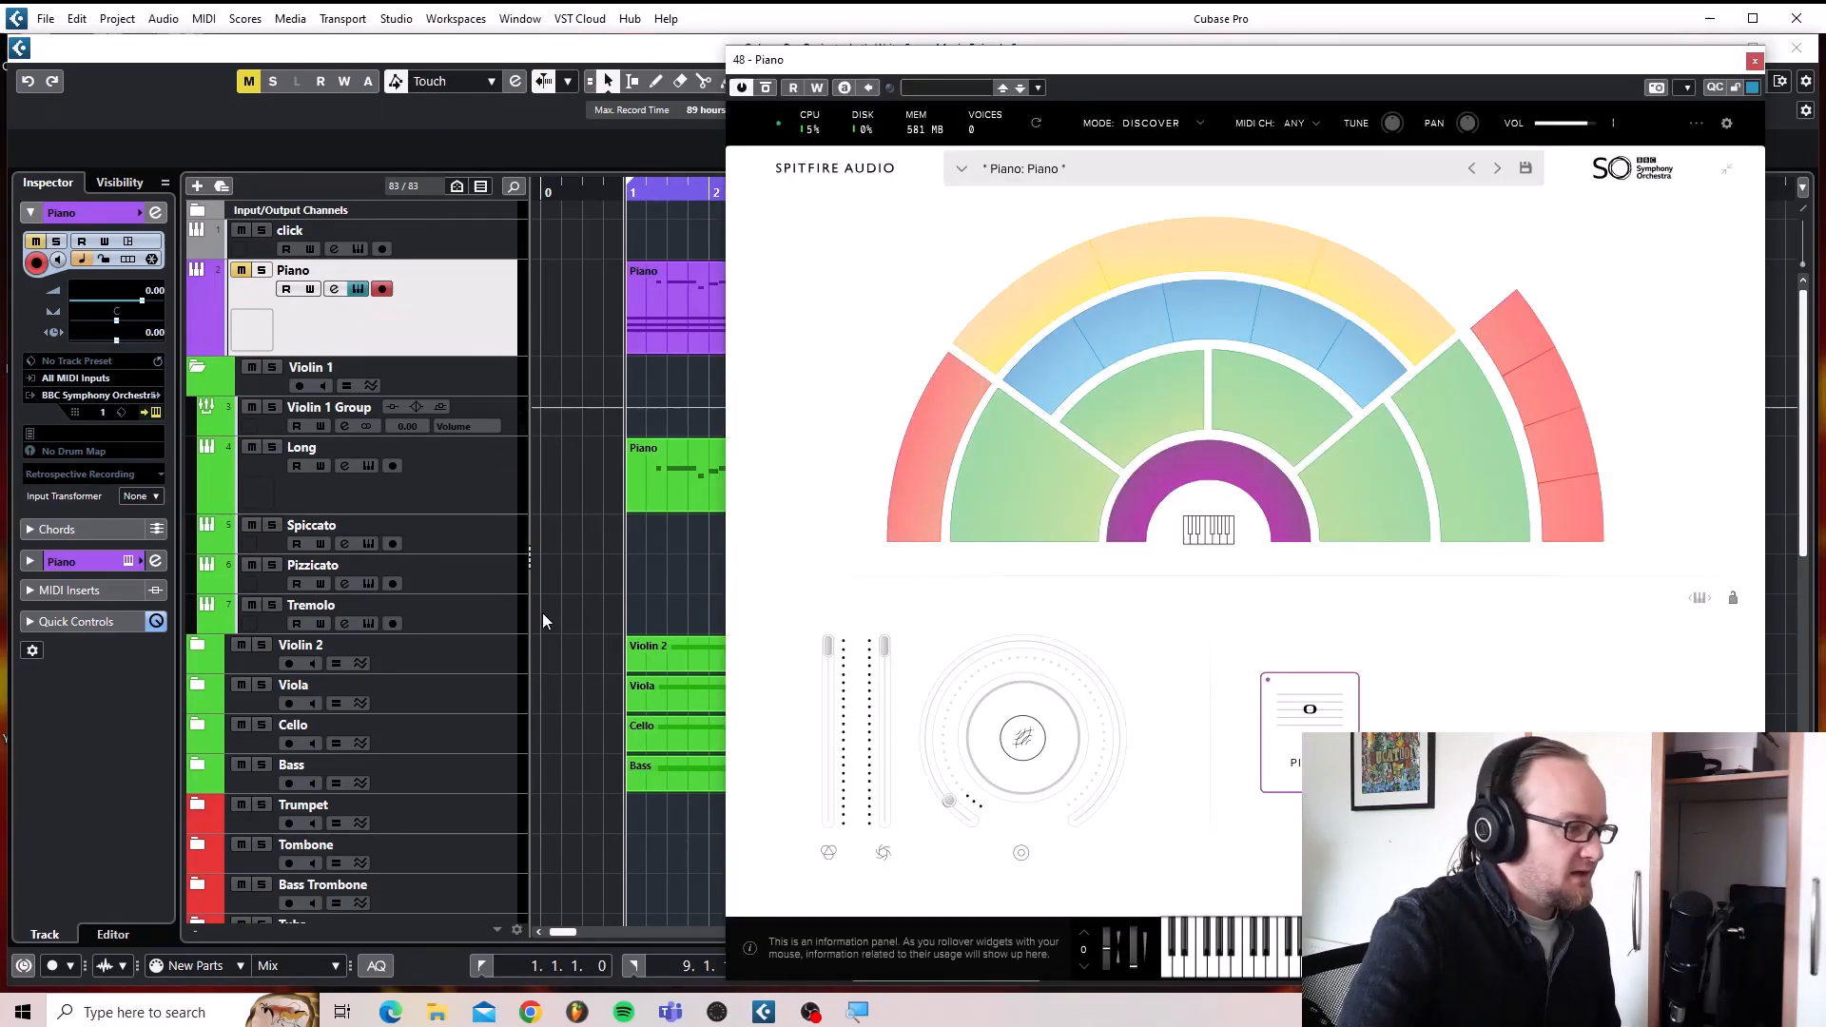
scroll(407, 613, down, 10)
scroll(428, 603, up, 10)
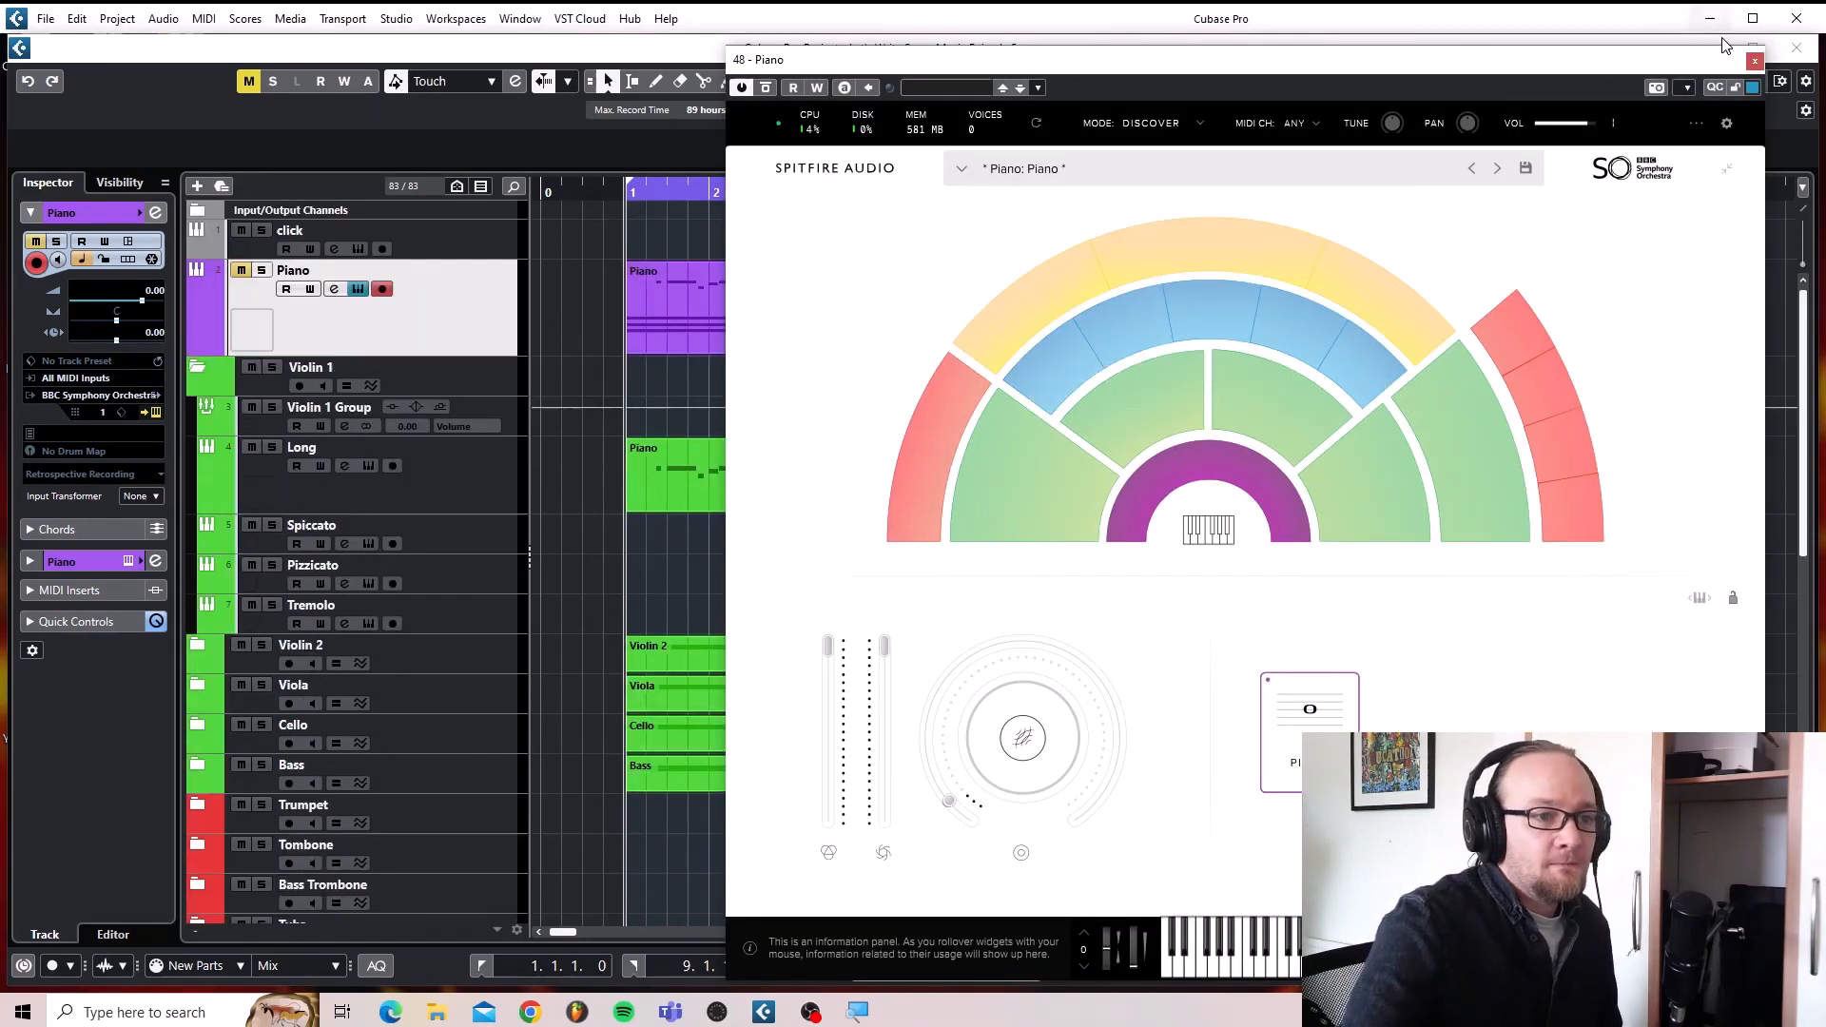
click(1755, 62)
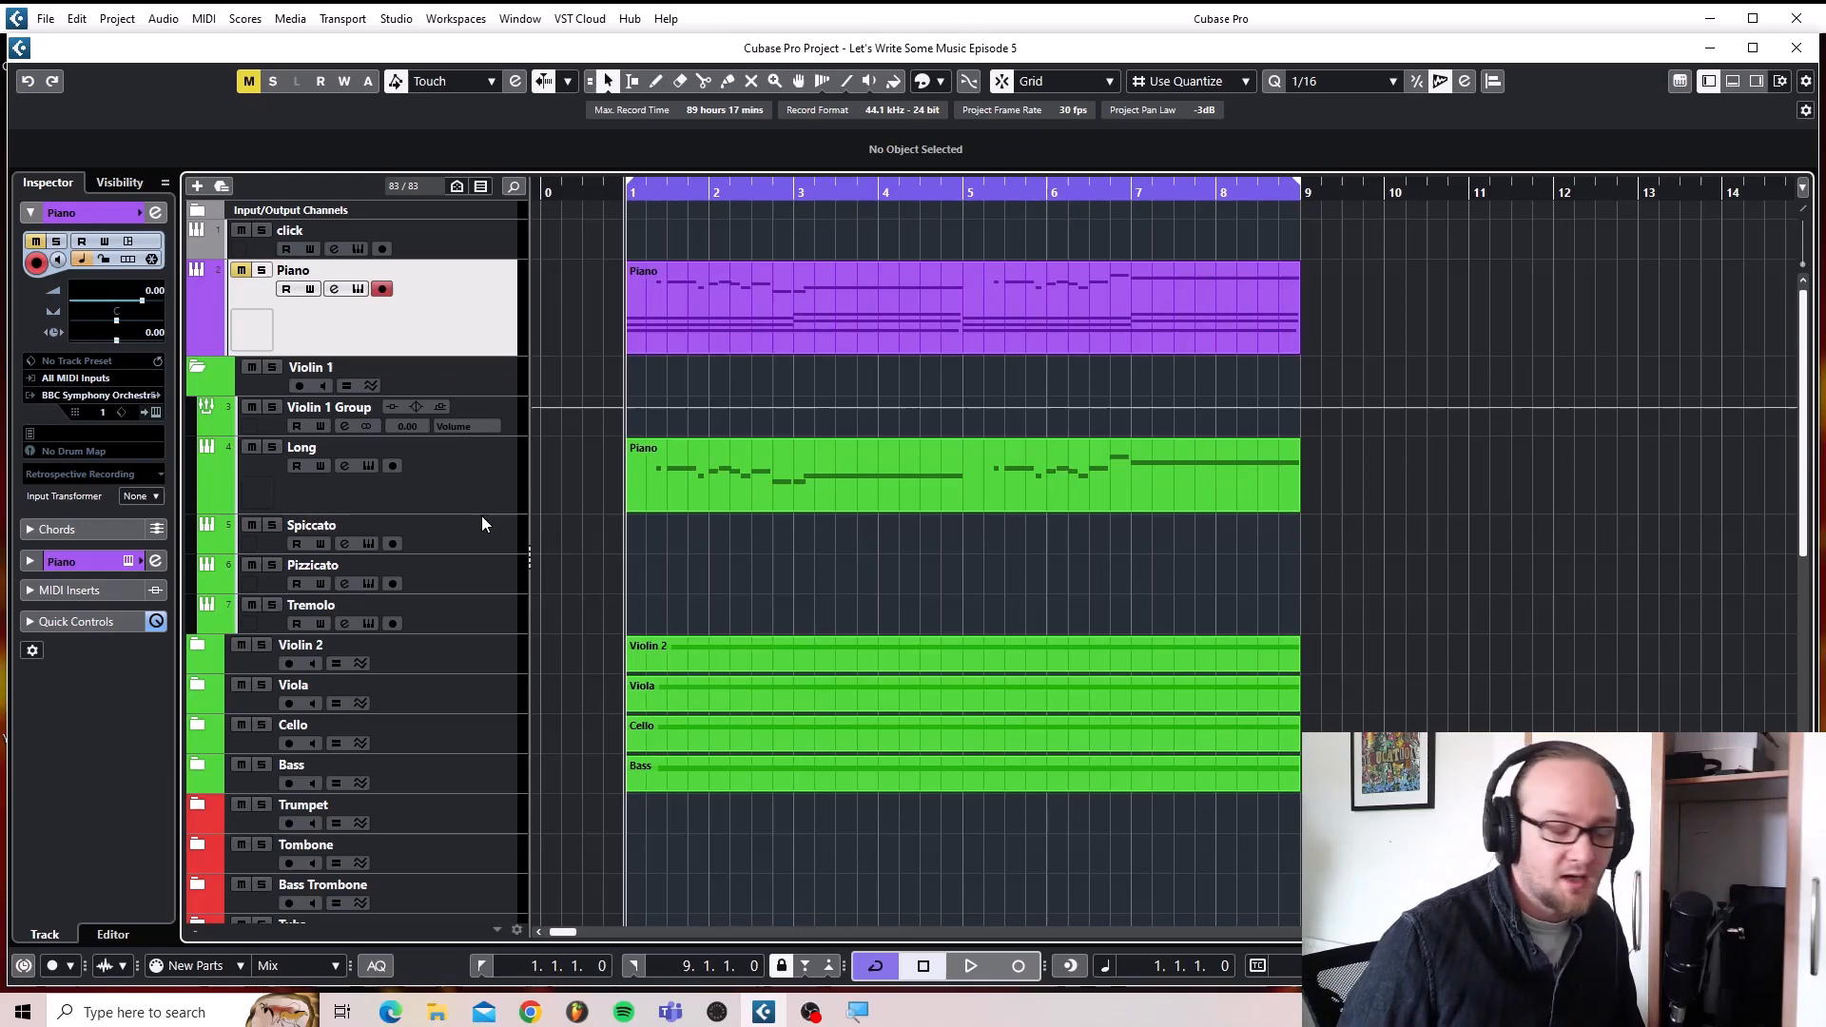
Expand the Violin 2 folder and compare its Long part with the Violin 1 Long part and the other string tracks.
click(200, 368)
click(200, 368)
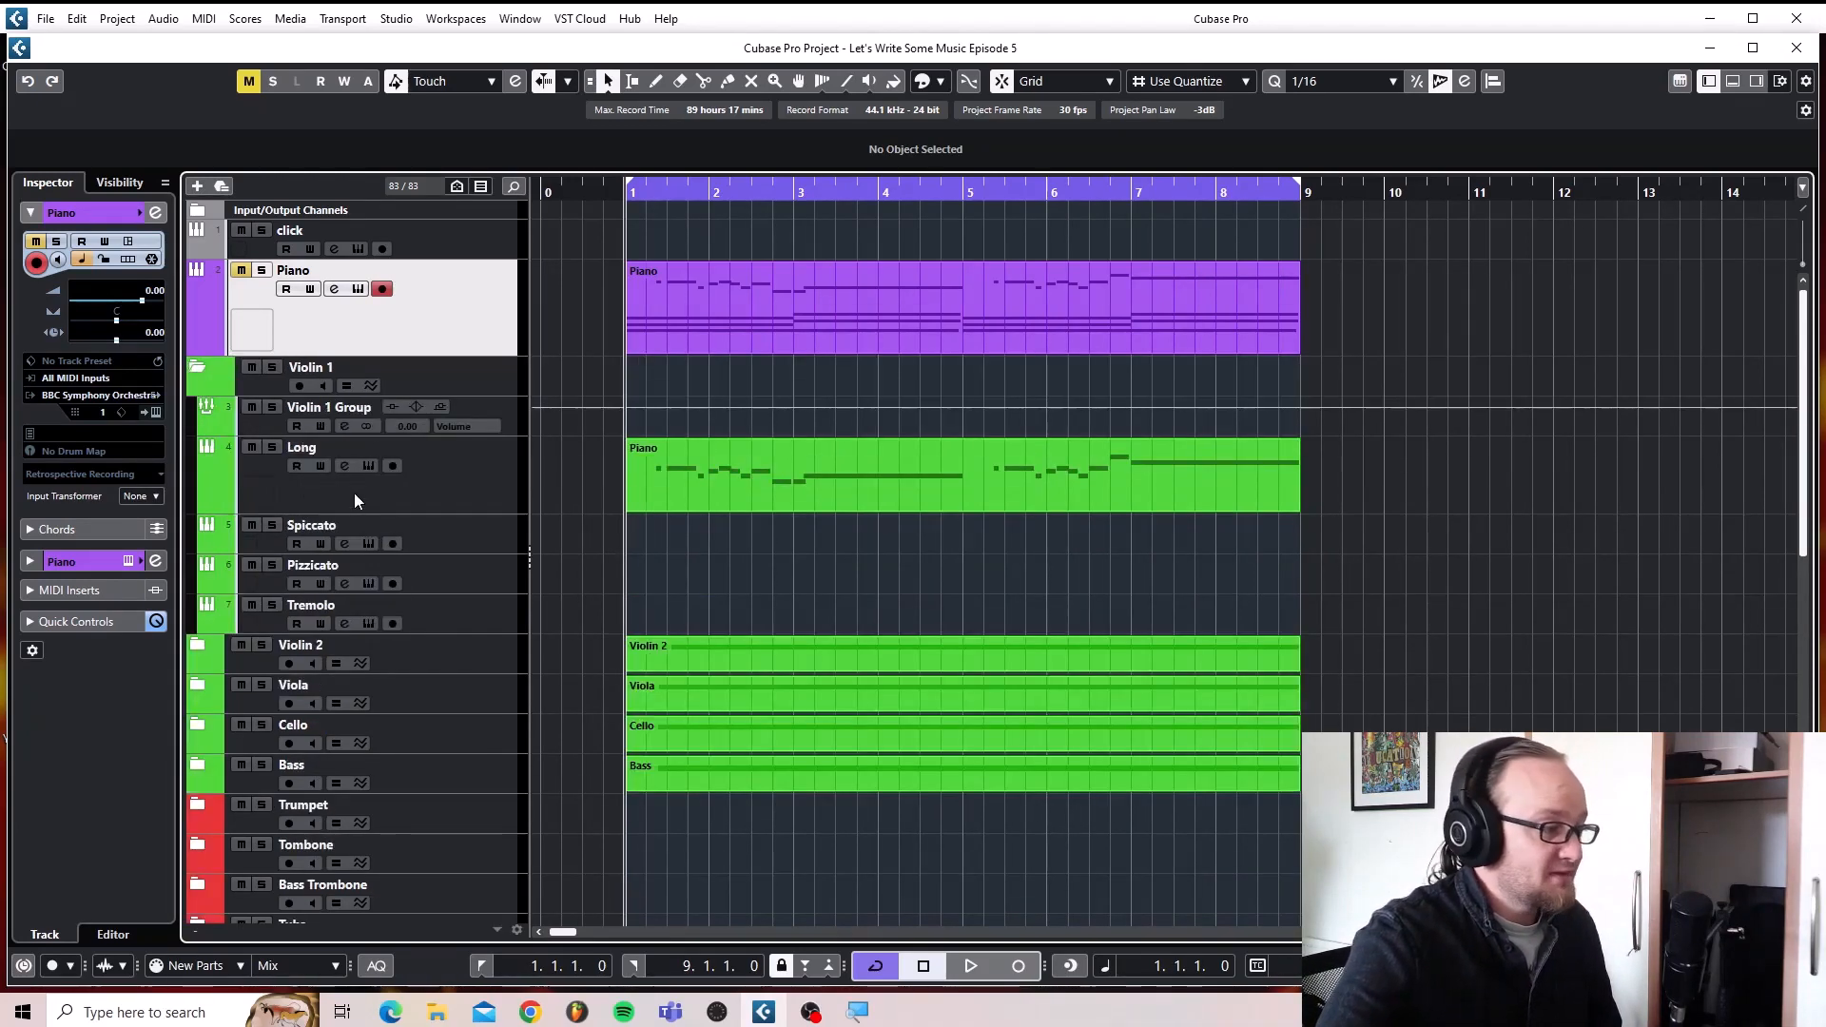
click(197, 646)
scroll(568, 644, down, 6)
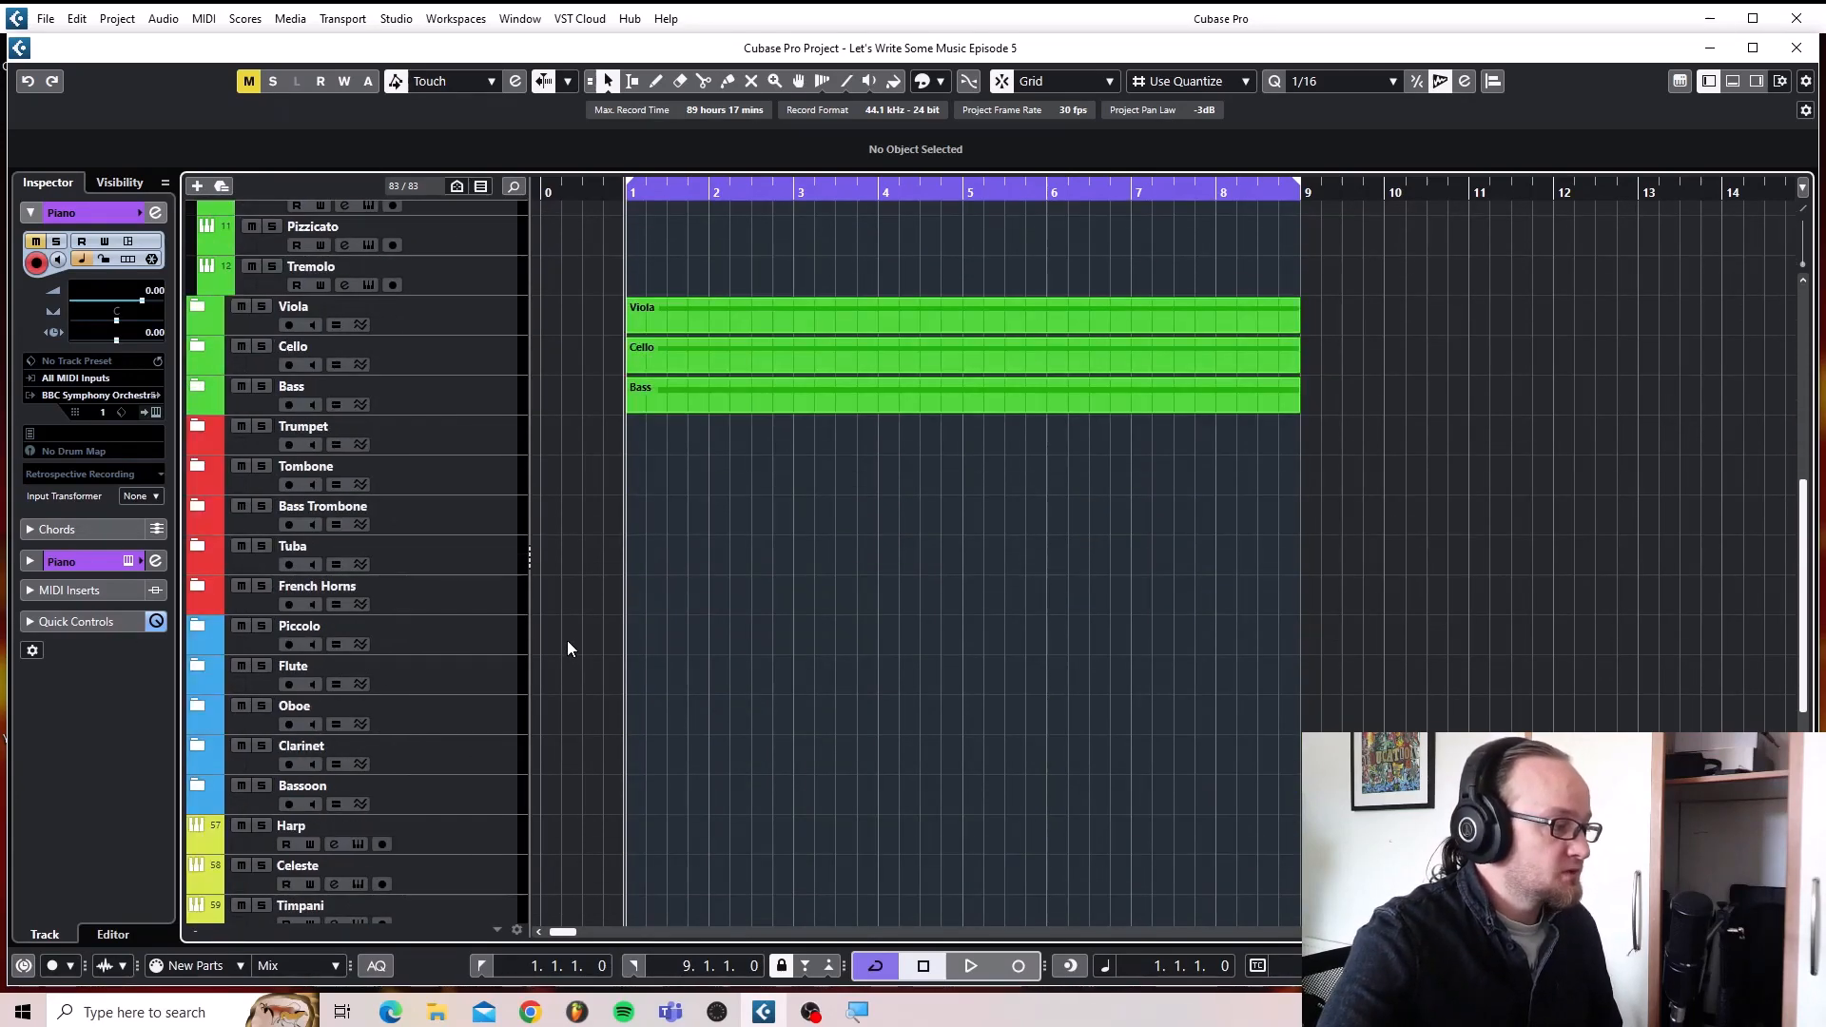
scroll(556, 642, up, 3)
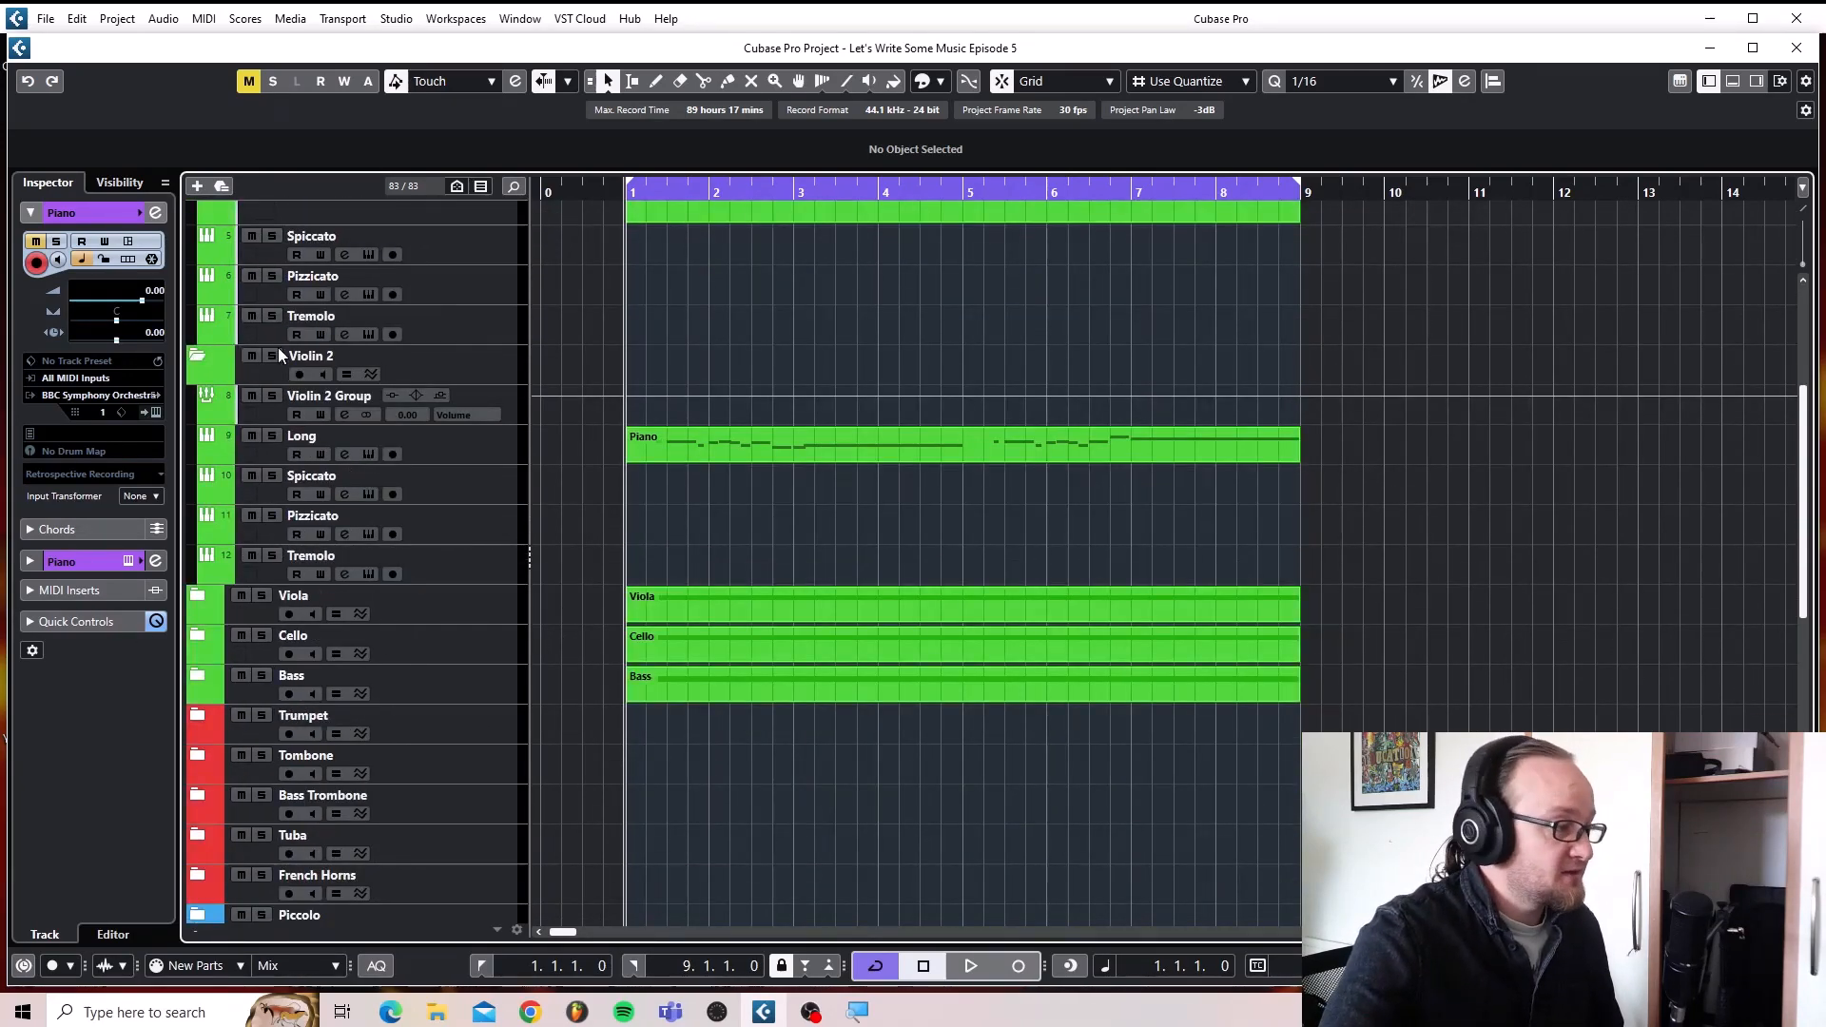
scroll(434, 343, up, 3)
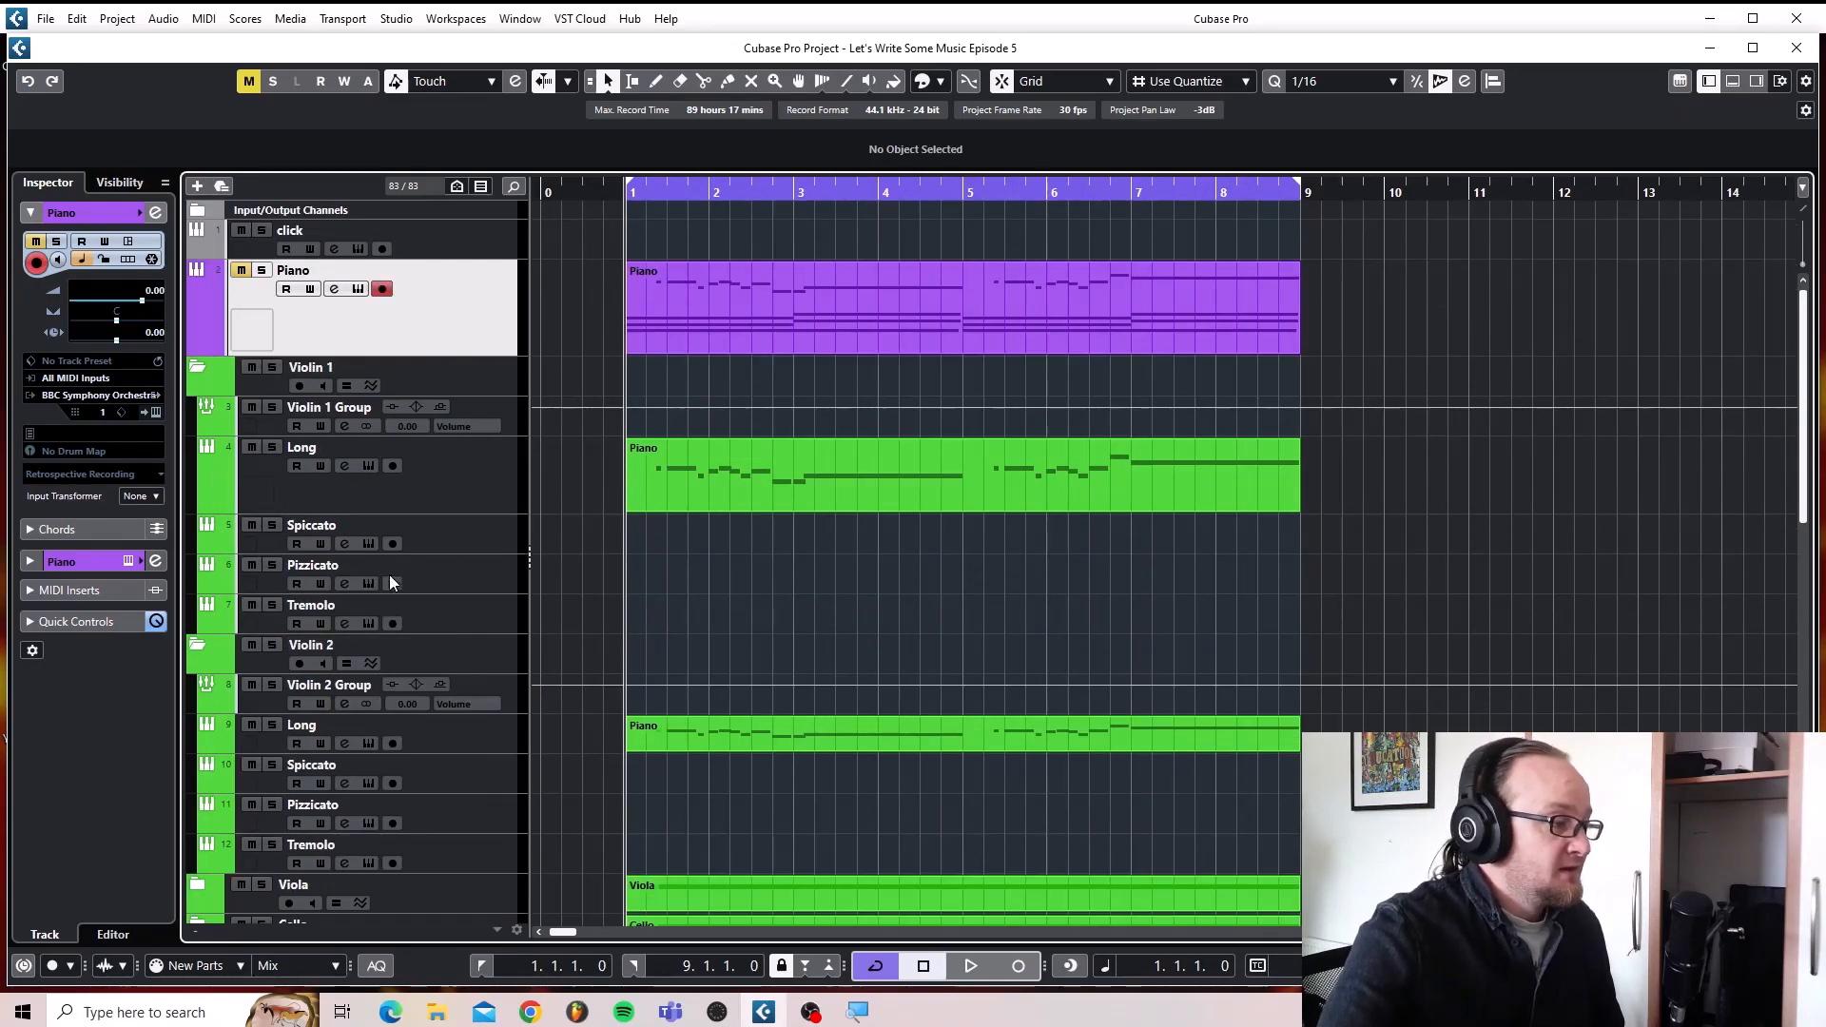
click(718, 485)
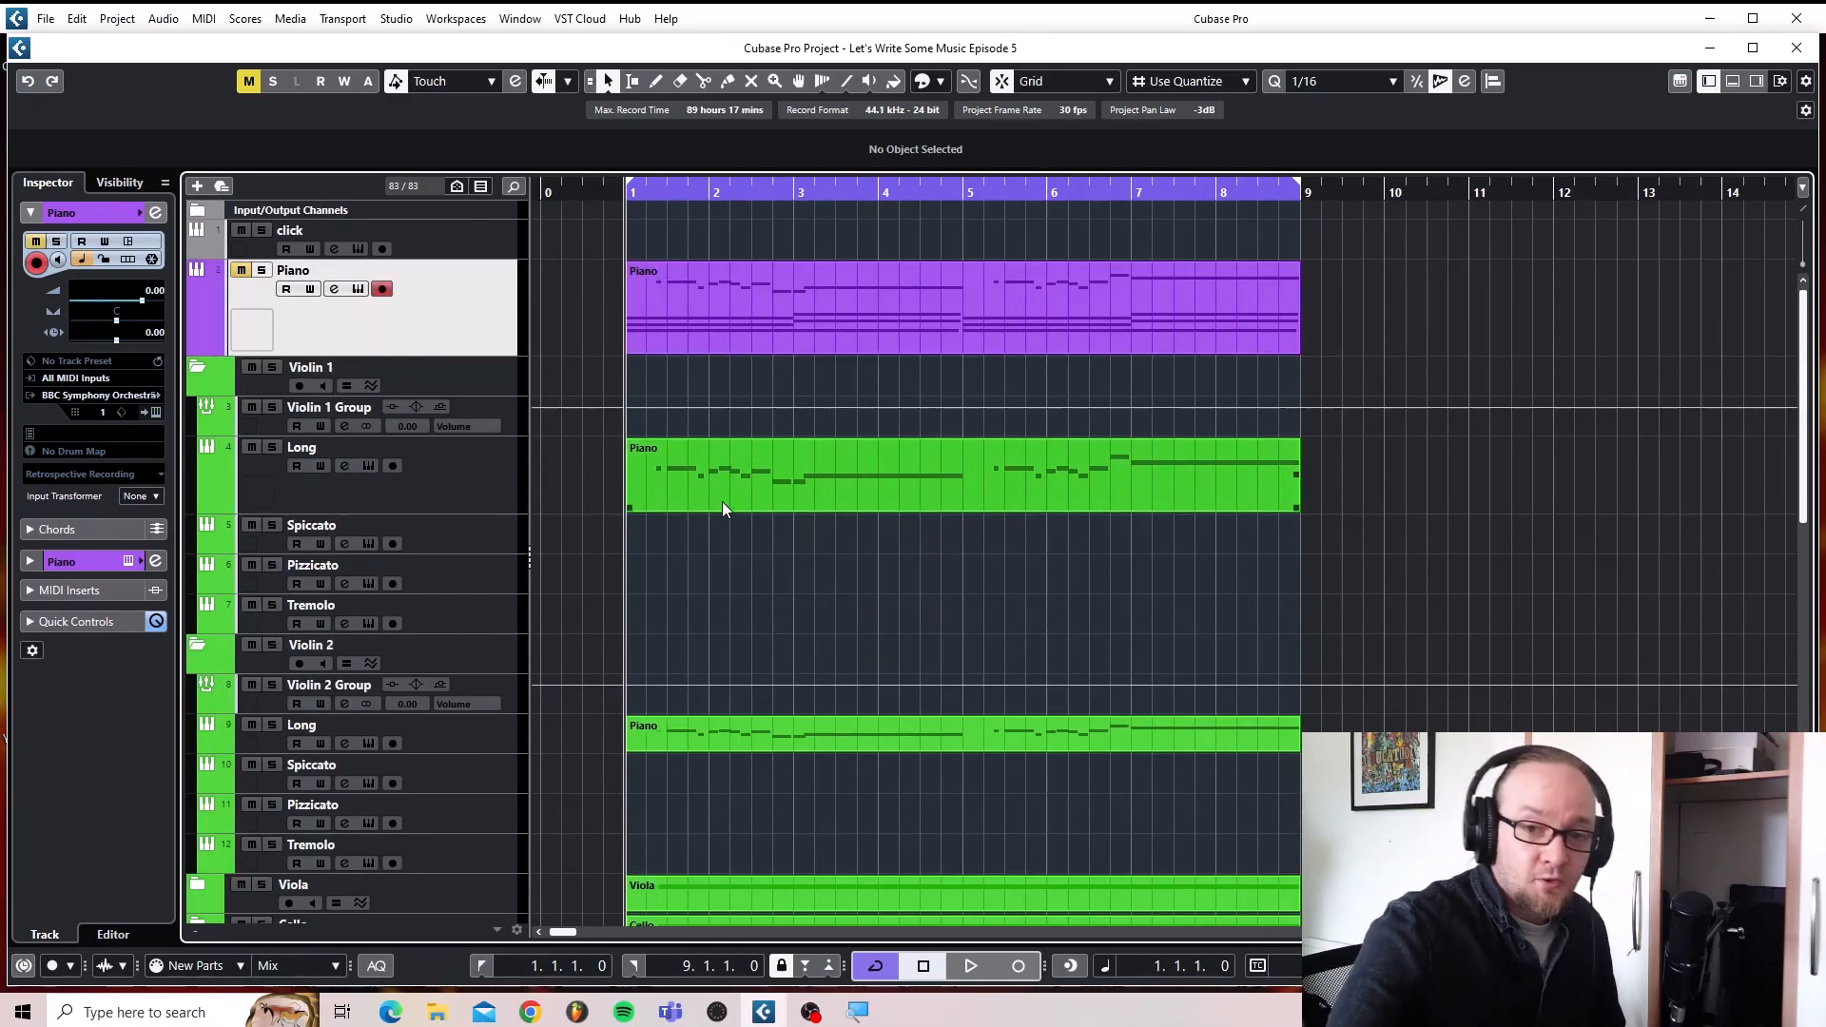
scroll(682, 505, down, 6)
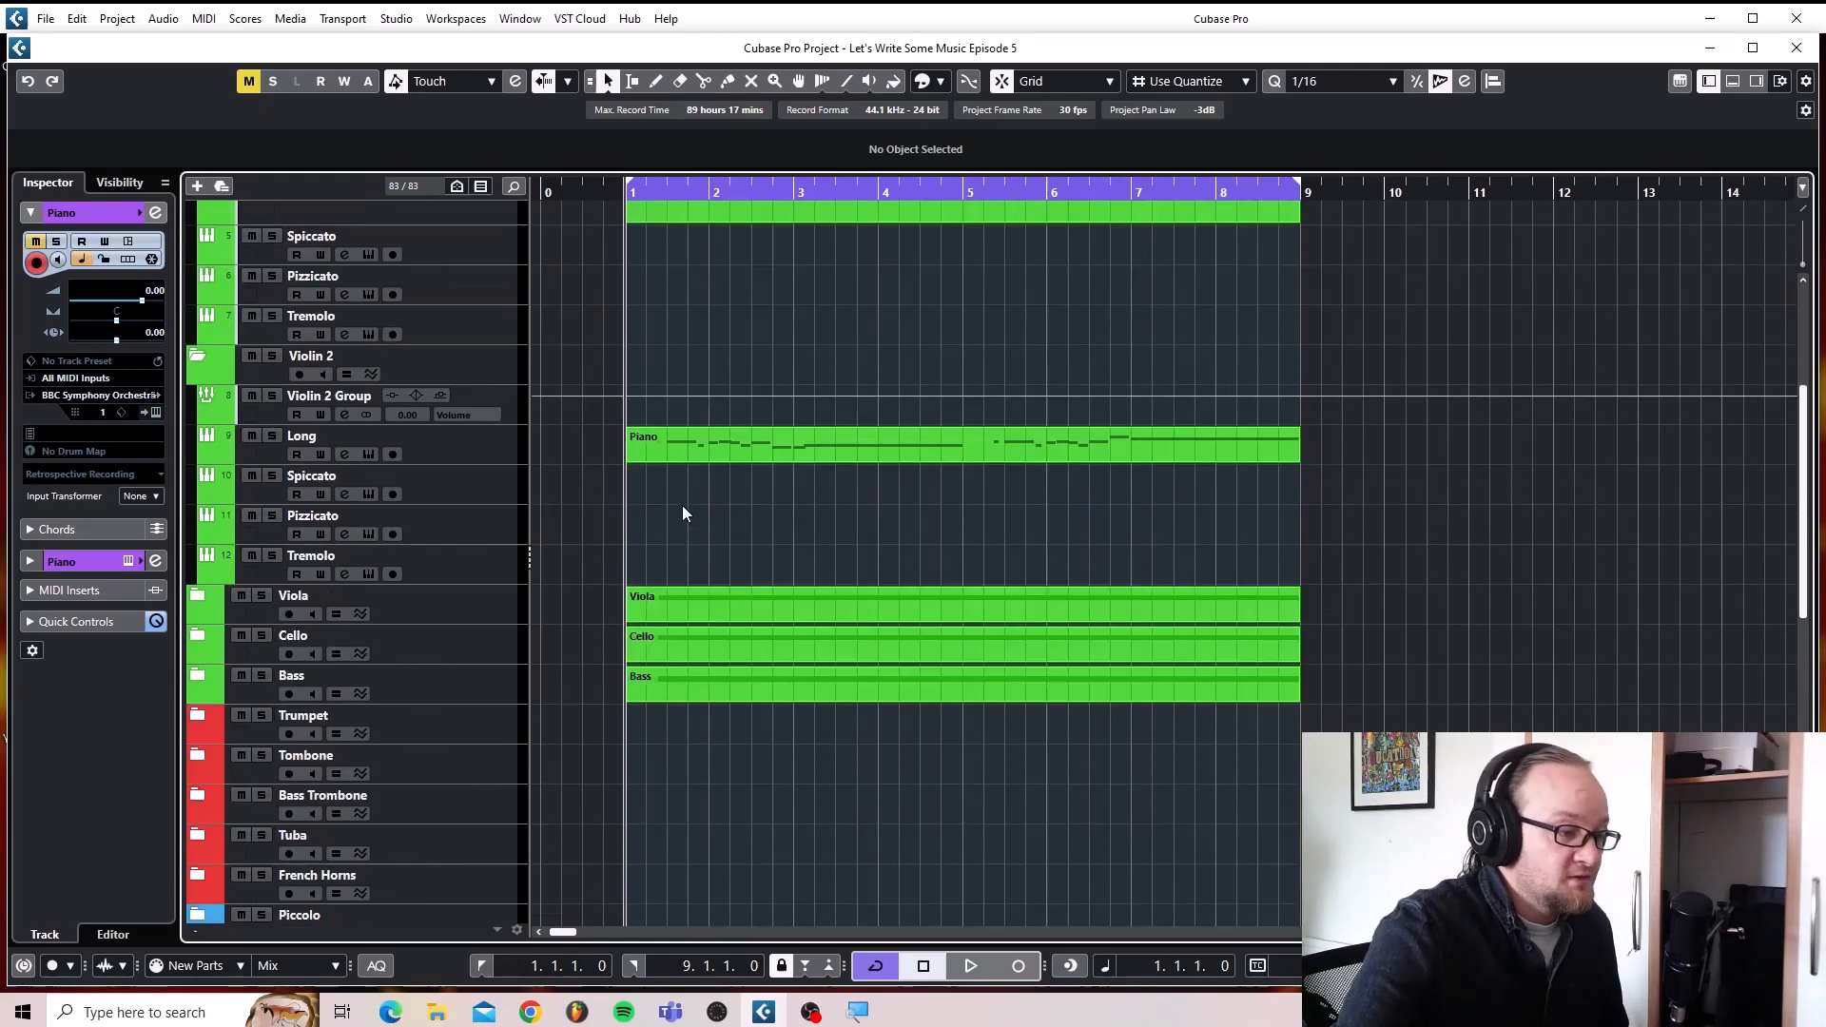
scroll(683, 533, up, 6)
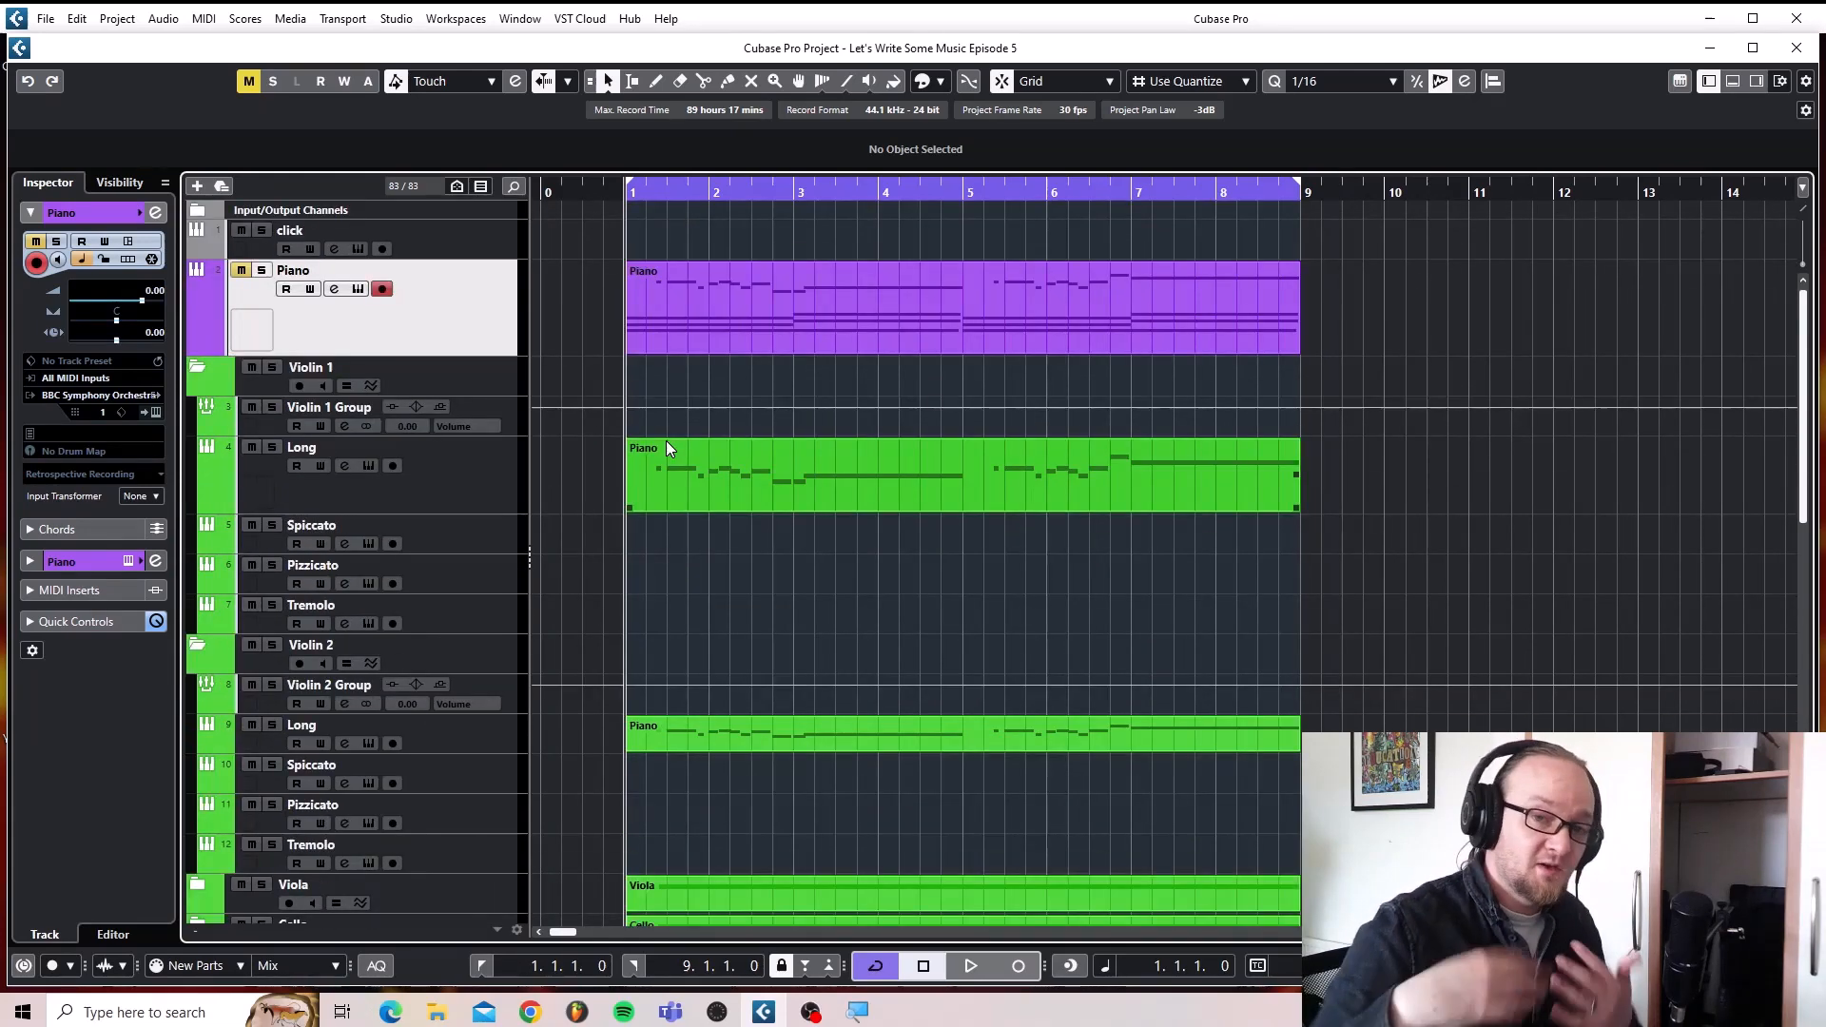